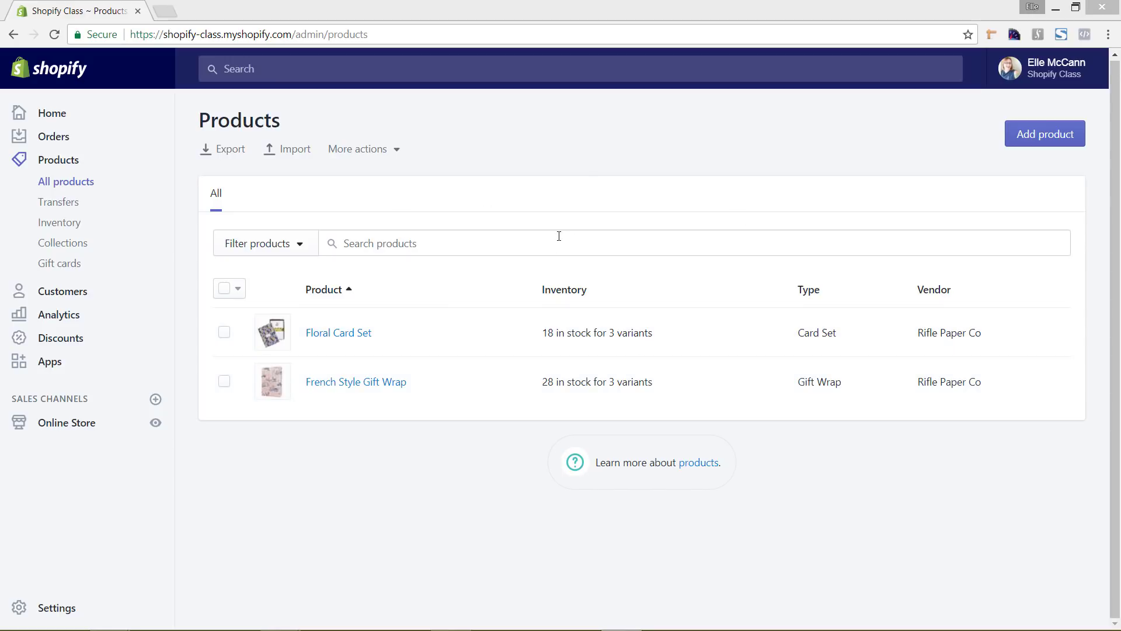
Review the export options with all products selected, close them without exporting, and clear the product selection.
{"action": "left_click", "coordinate": [225, 288]}
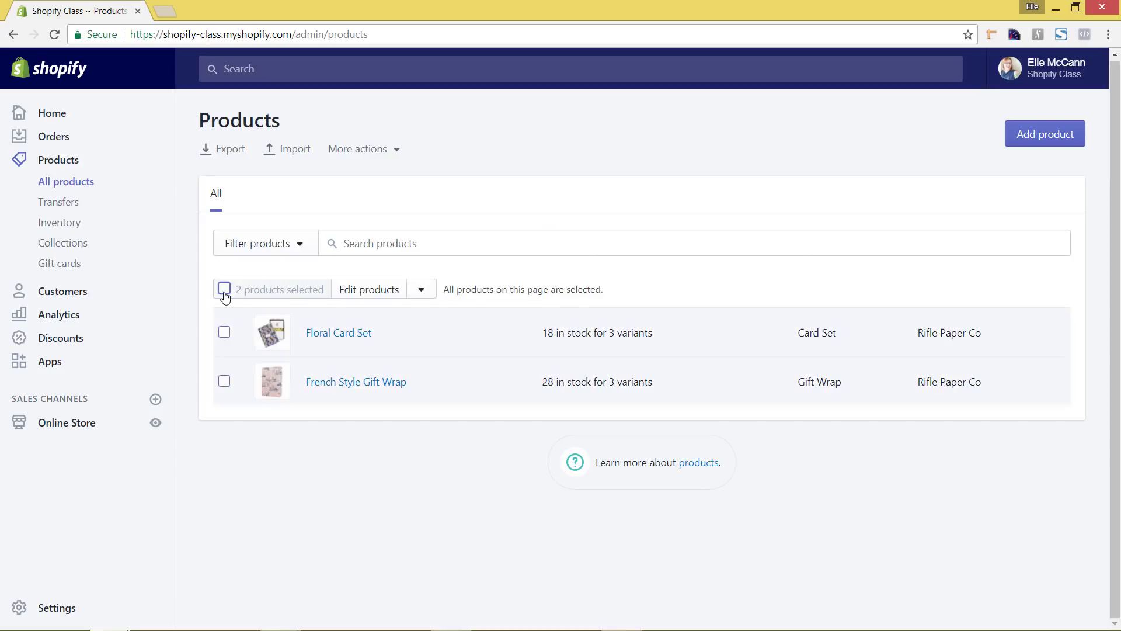
{"action": "left_click", "coordinate": [230, 150]}
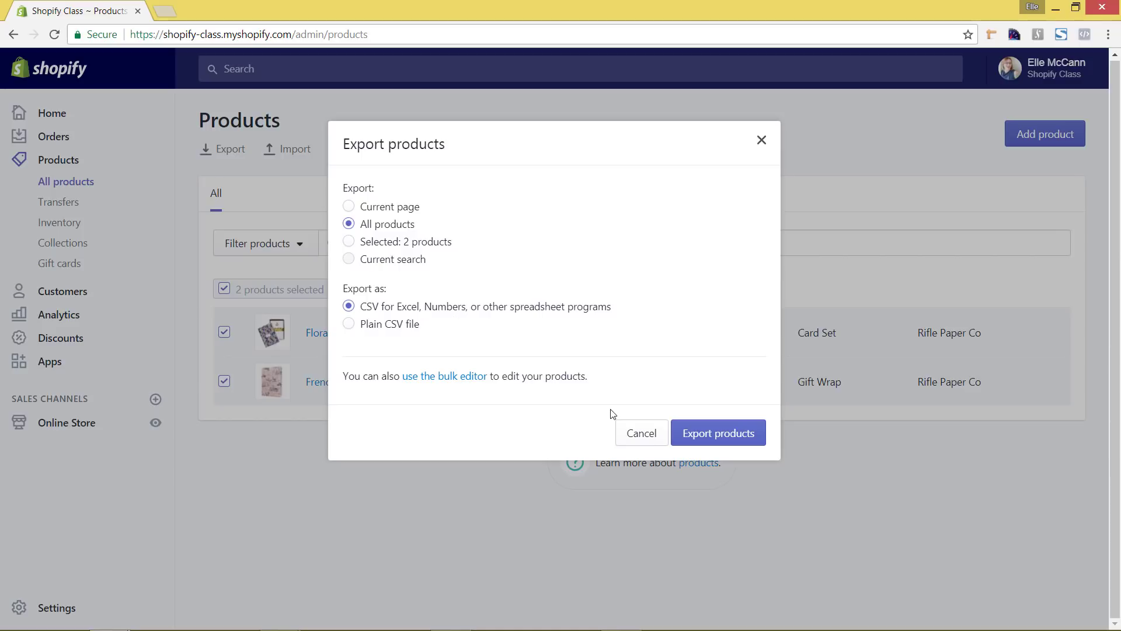
{"action": "left_click", "coordinate": [630, 435]}
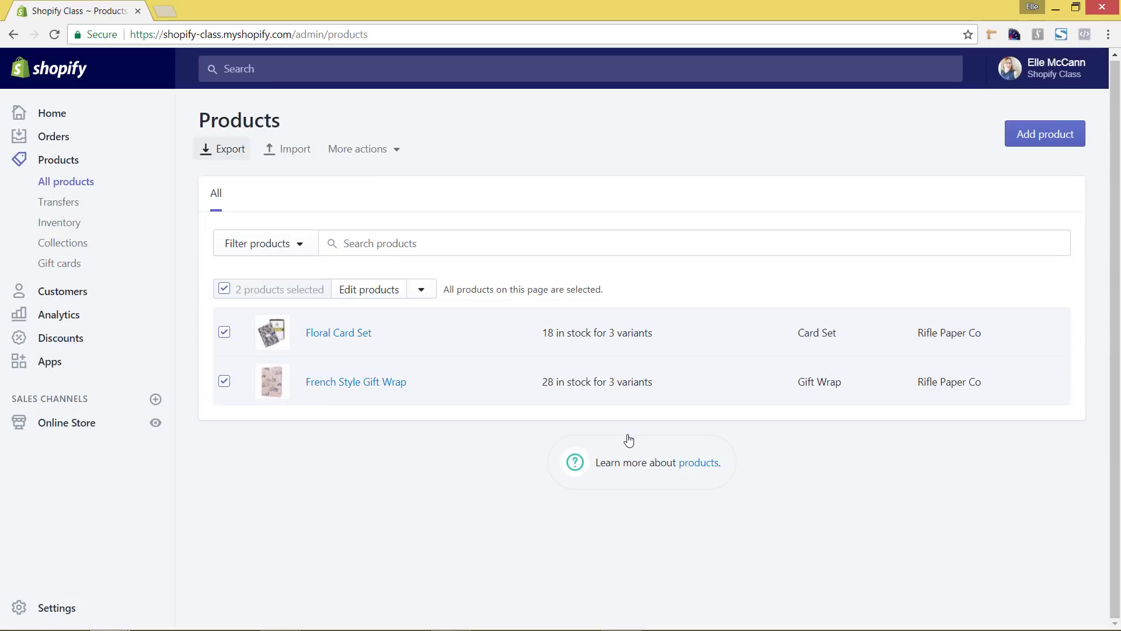
{"action": "left_click", "coordinate": [224, 288]}
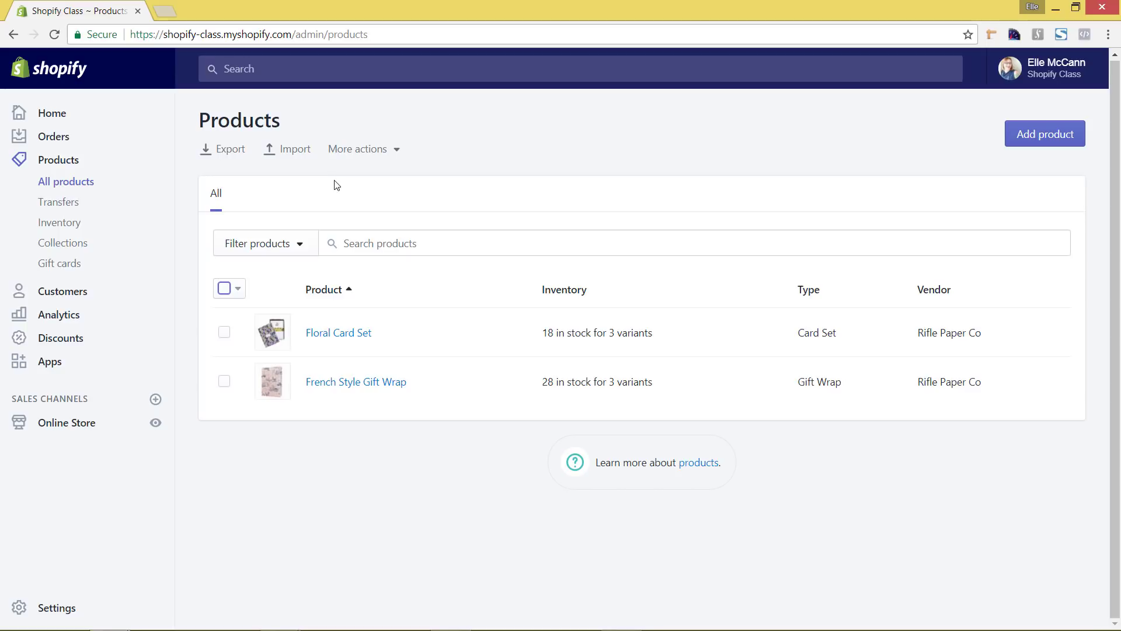
Open the product CSV import dialog, then switch to the product_template workbook in Excel and show its first columns.
{"action": "left_click", "coordinate": [288, 153]}
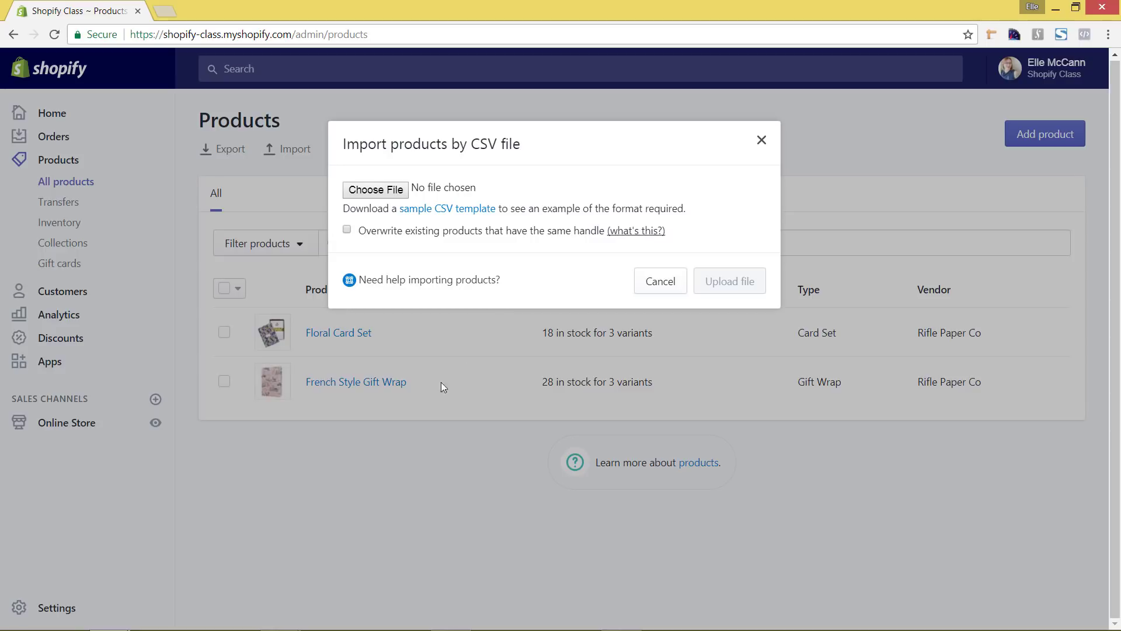
{"action": "mouse_move", "coordinate": [326, 628]}
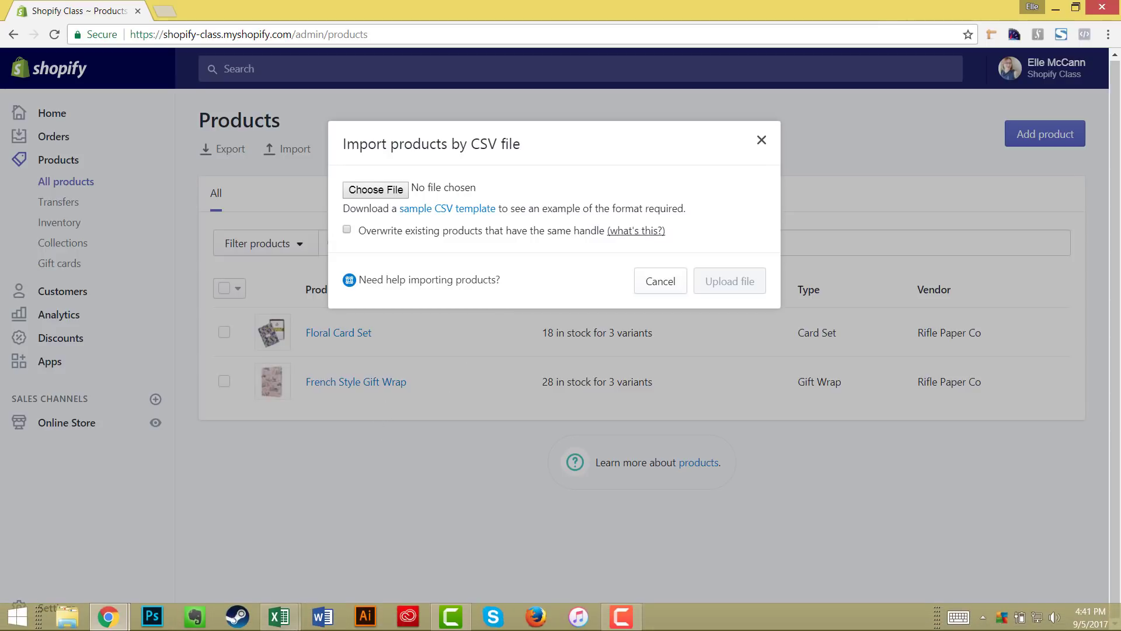
{"action": "left_click", "coordinate": [279, 617]}
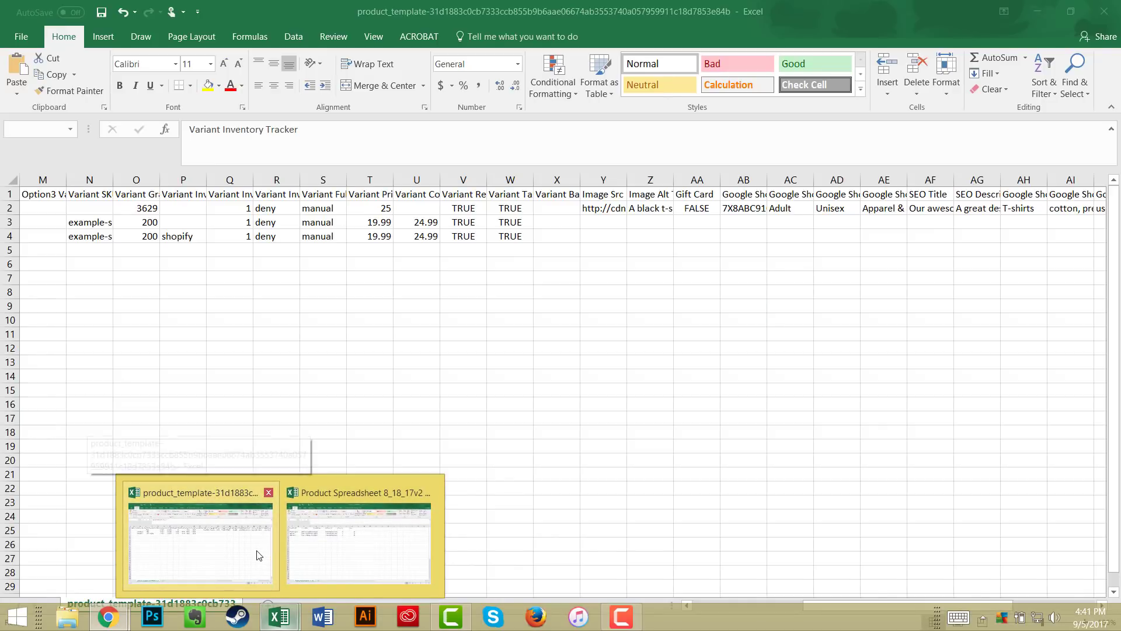
{"action": "left_click", "coordinate": [268, 557]}
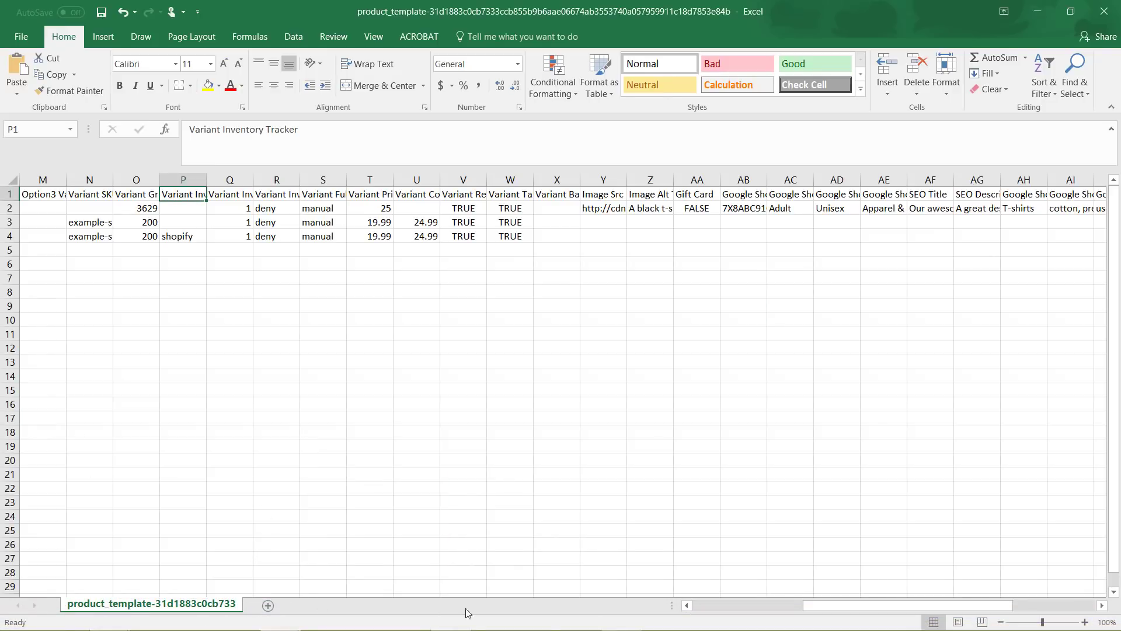
{"action": "left_click_drag", "start_coordinate": [896, 605], "coordinate": [638, 569]}
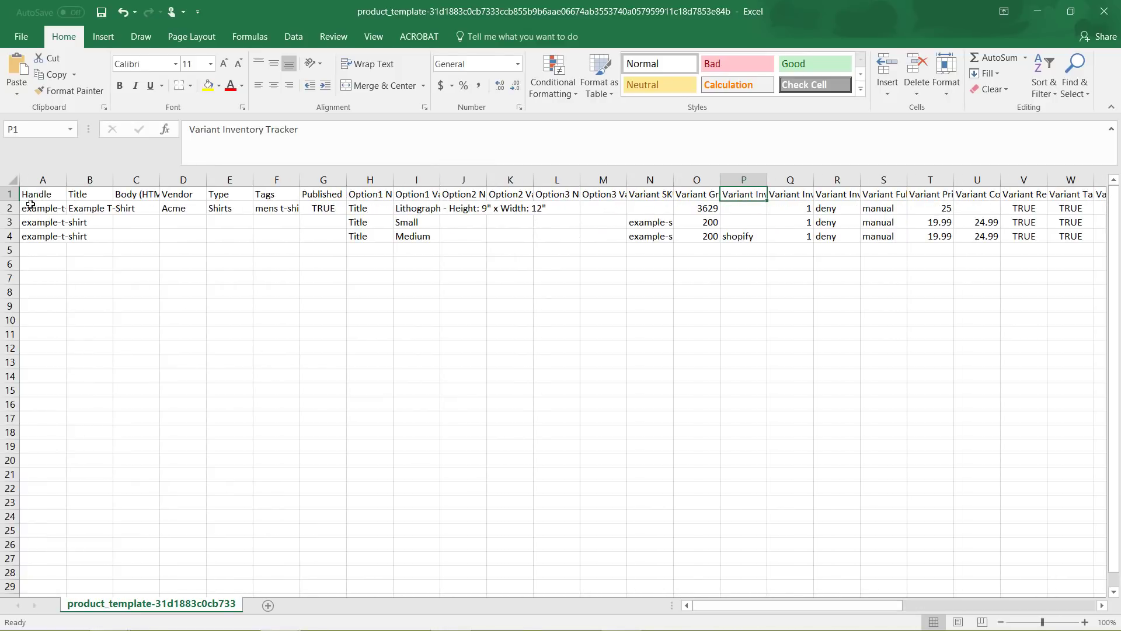
Examine the template's header row and the example T-shirt rows beneath it.
{"action": "left_click", "coordinate": [32, 294]}
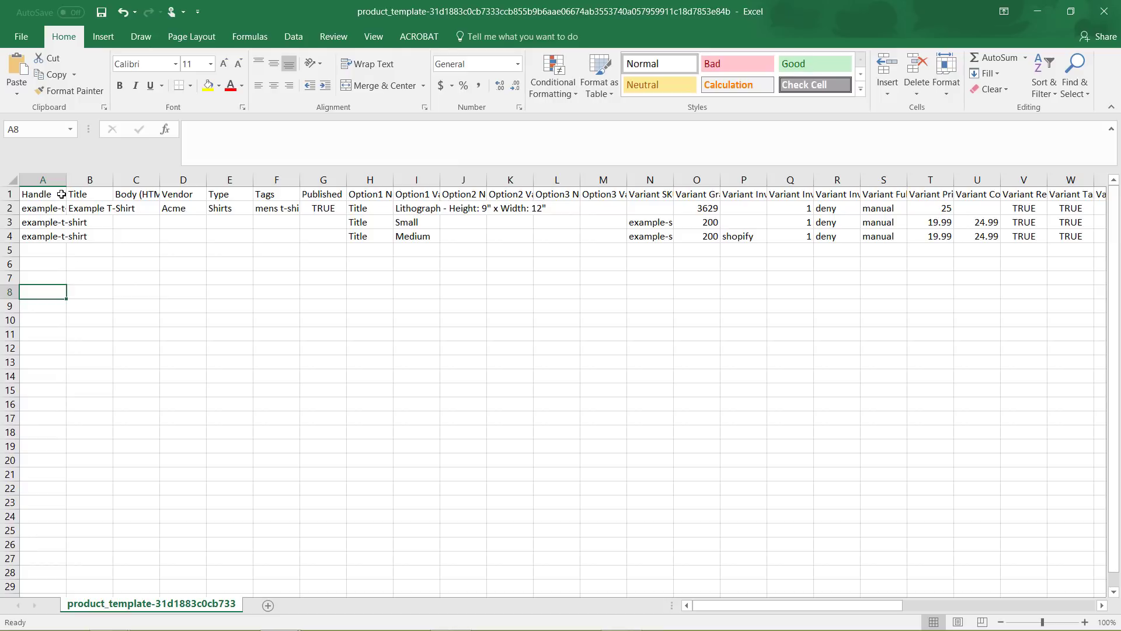
{"action": "left_click", "coordinate": [13, 194]}
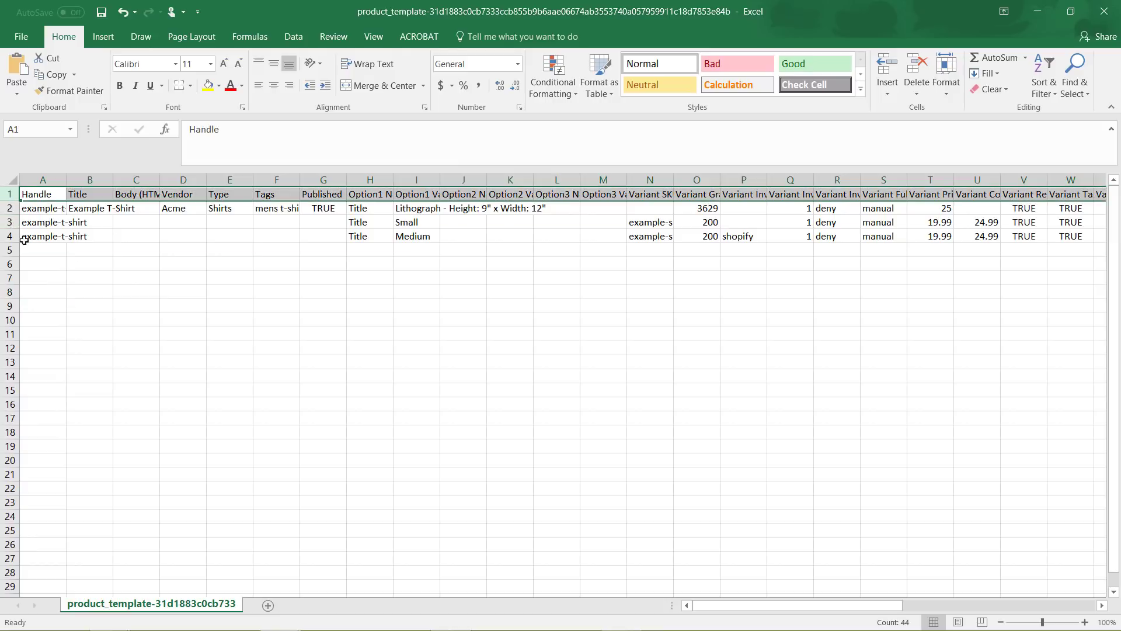
{"action": "left_click", "coordinate": [55, 287]}
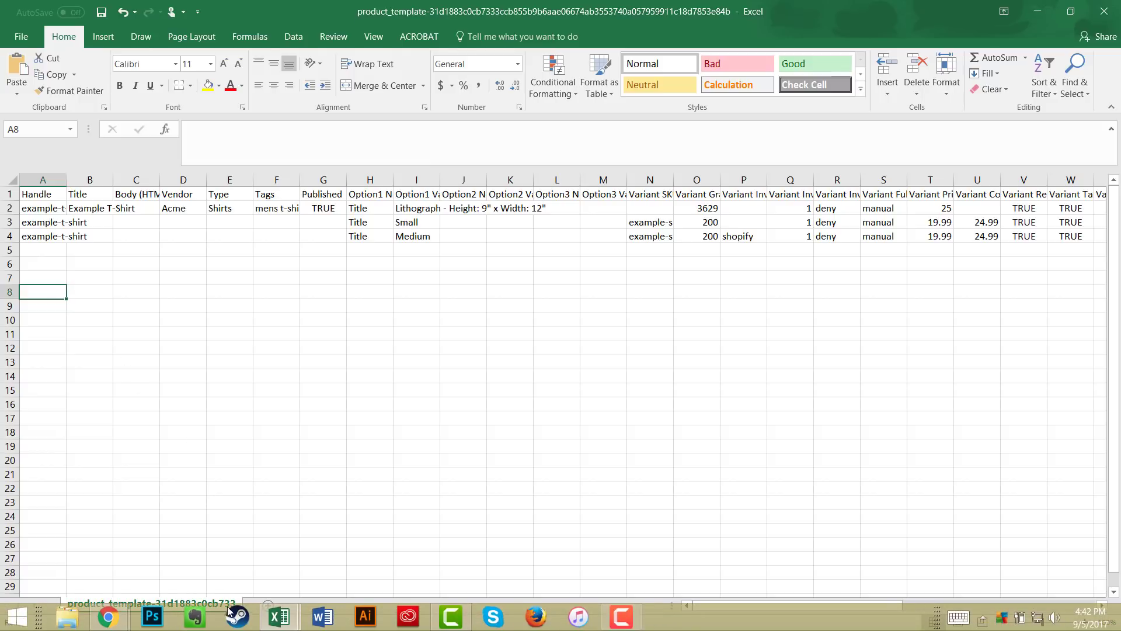
Copy the product table A1:K5 from the Product Spreadsheet 8_18_17v2 workbook.
{"action": "mouse_move", "coordinate": [300, 617]}
{"action": "left_click", "coordinate": [396, 525]}
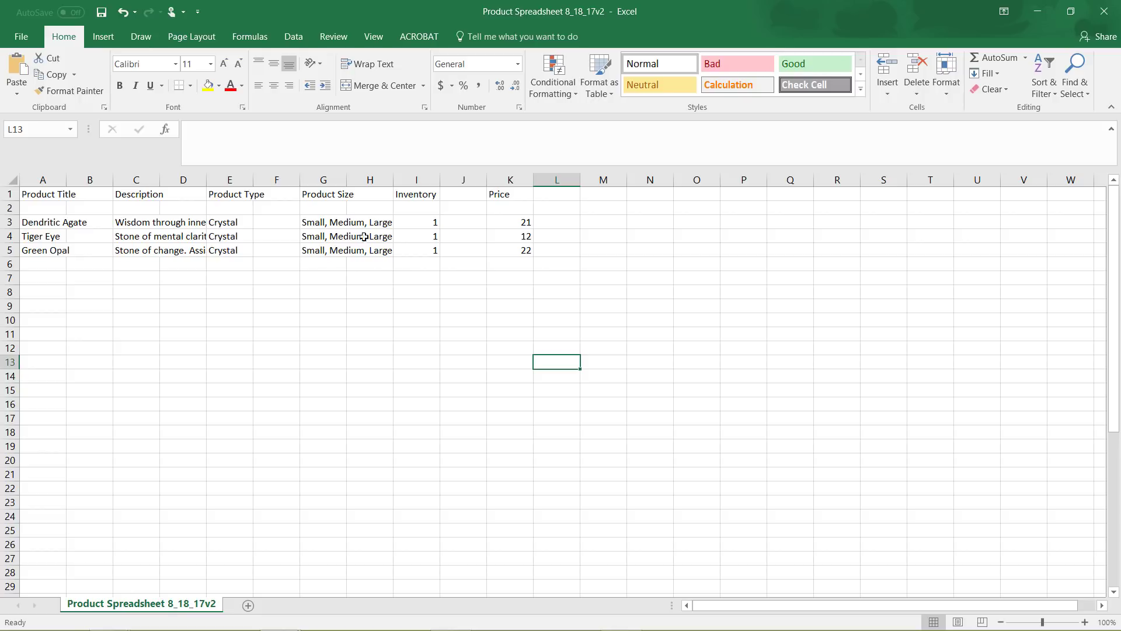
{"action": "left_click", "coordinate": [525, 250]}
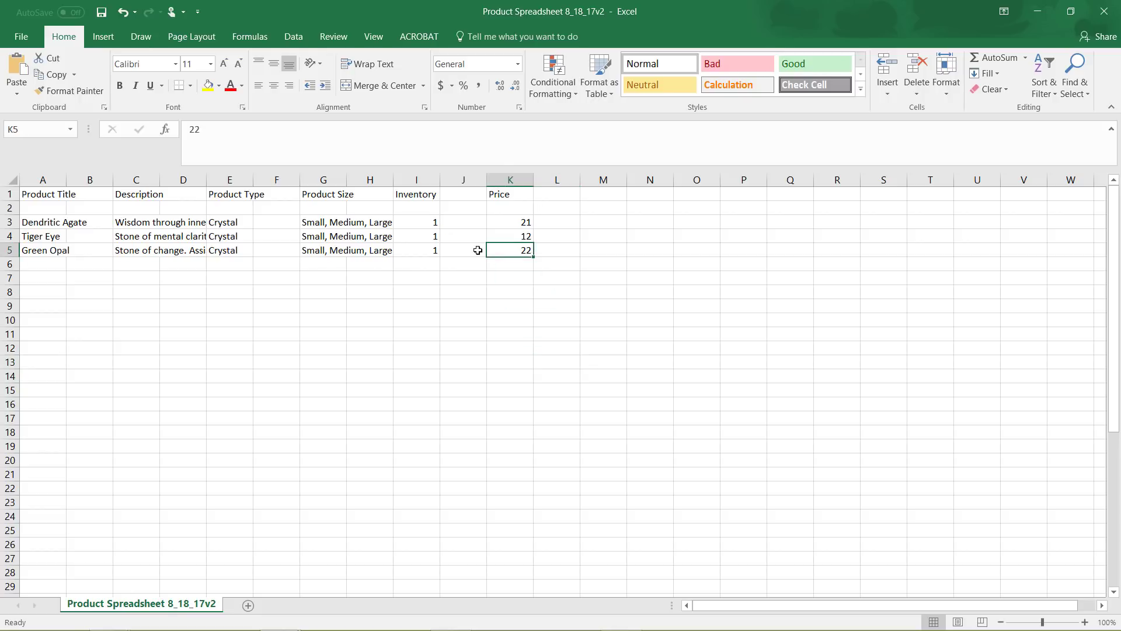
{"action": "left_click", "coordinate": [24, 196], "text": "shift"}
{"action": "right_click", "coordinate": [64, 219]}
{"action": "left_click", "coordinate": [107, 250]}
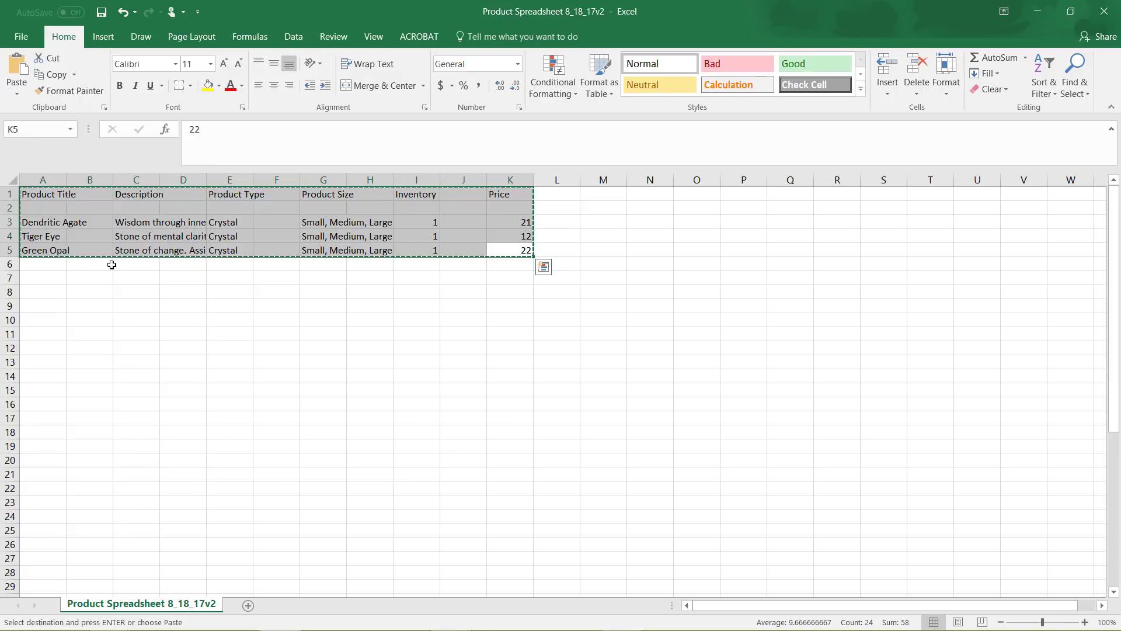
Return to the product_template workbook and paste the copied product table starting at cell A8.
{"action": "left_click", "coordinate": [1071, 8]}
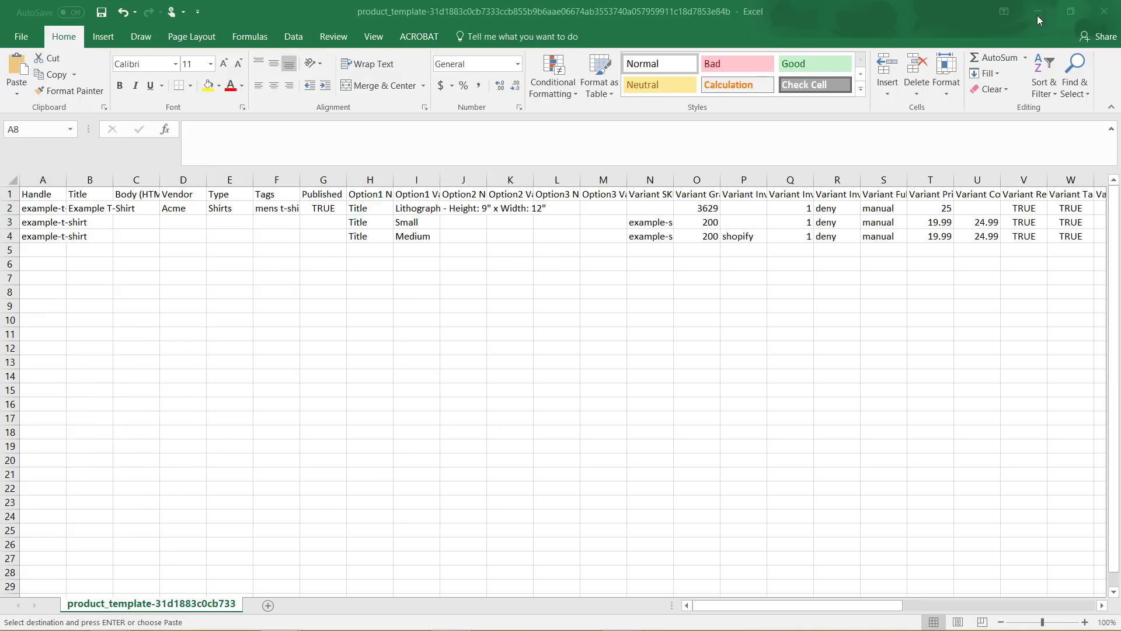
{"action": "right_click", "coordinate": [53, 292]}
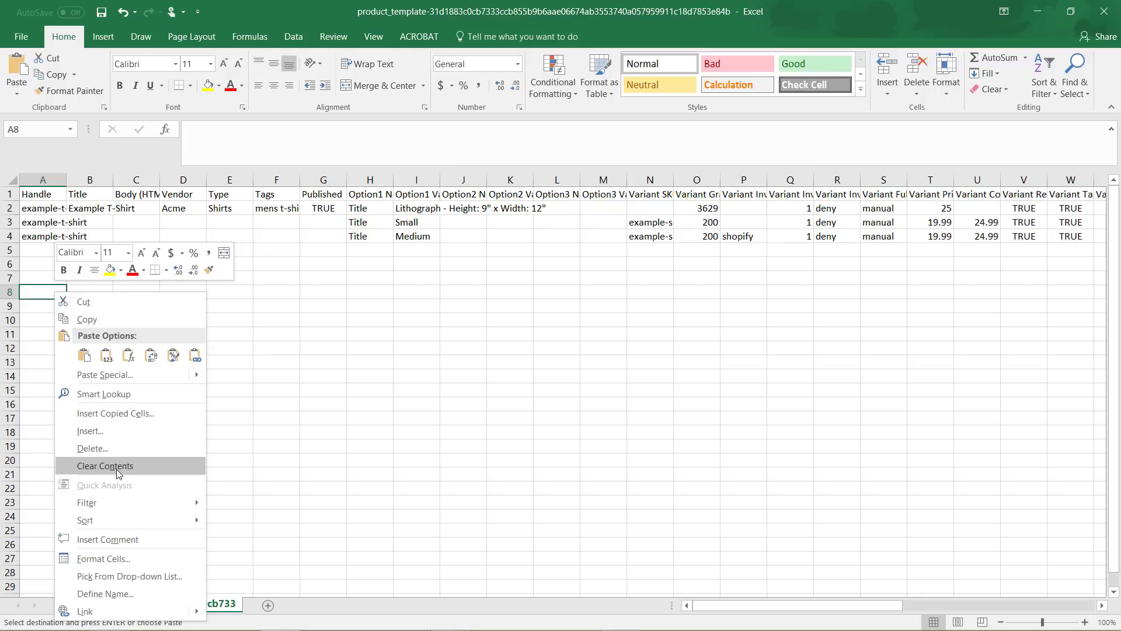
{"action": "left_click", "coordinate": [84, 355]}
{"action": "left_click", "coordinate": [343, 470]}
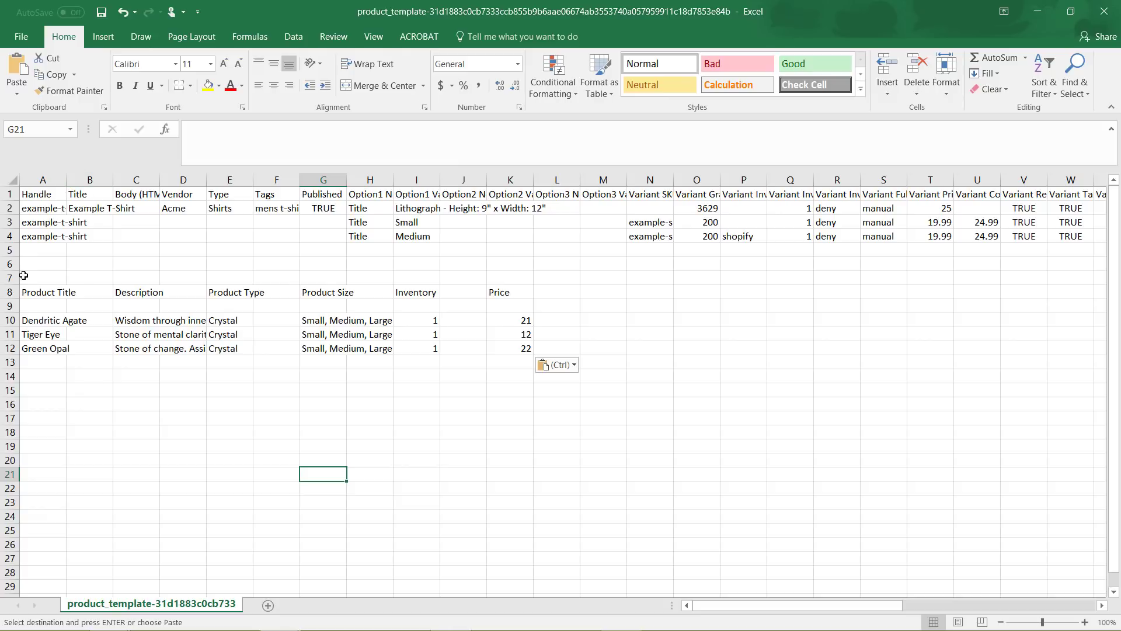
Move the three product titles from A10:A12 into the Title column at B15:B17.
{"action": "left_click", "coordinate": [36, 324]}
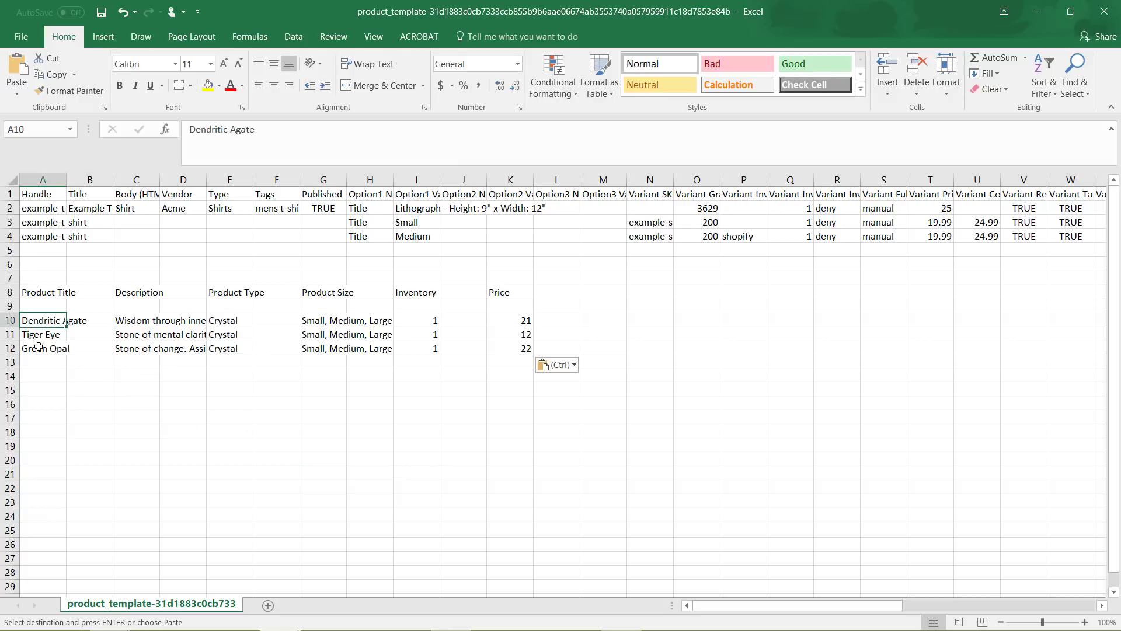
{"action": "left_click", "coordinate": [38, 349], "text": "shift"}
{"action": "right_click", "coordinate": [39, 349]}
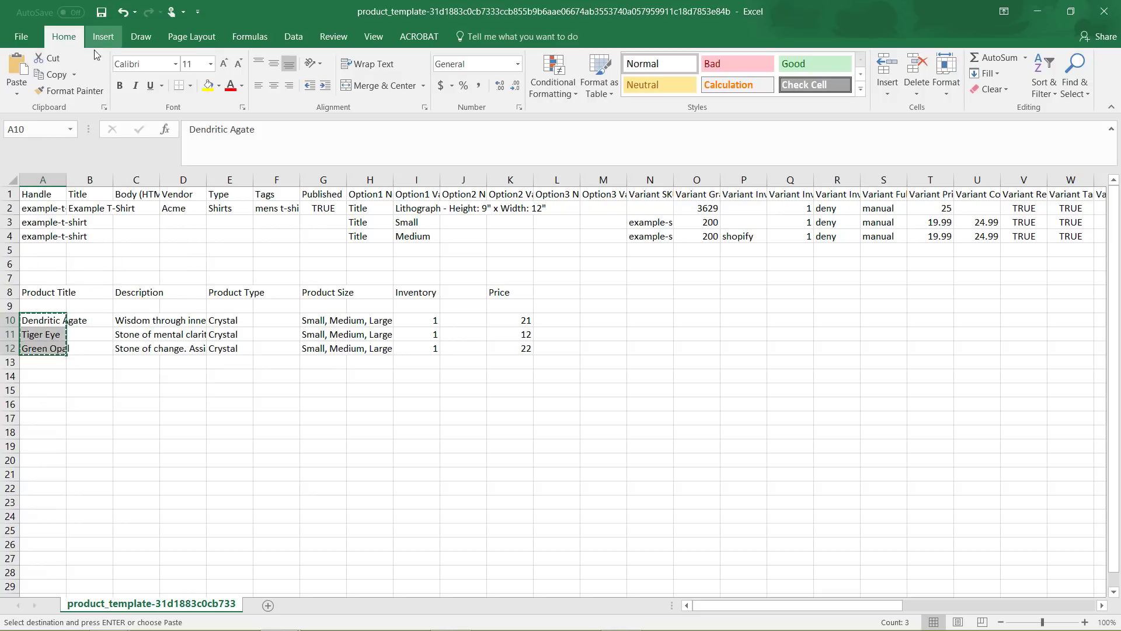
{"action": "left_click", "coordinate": [90, 46]}
{"action": "left_click", "coordinate": [99, 390]}
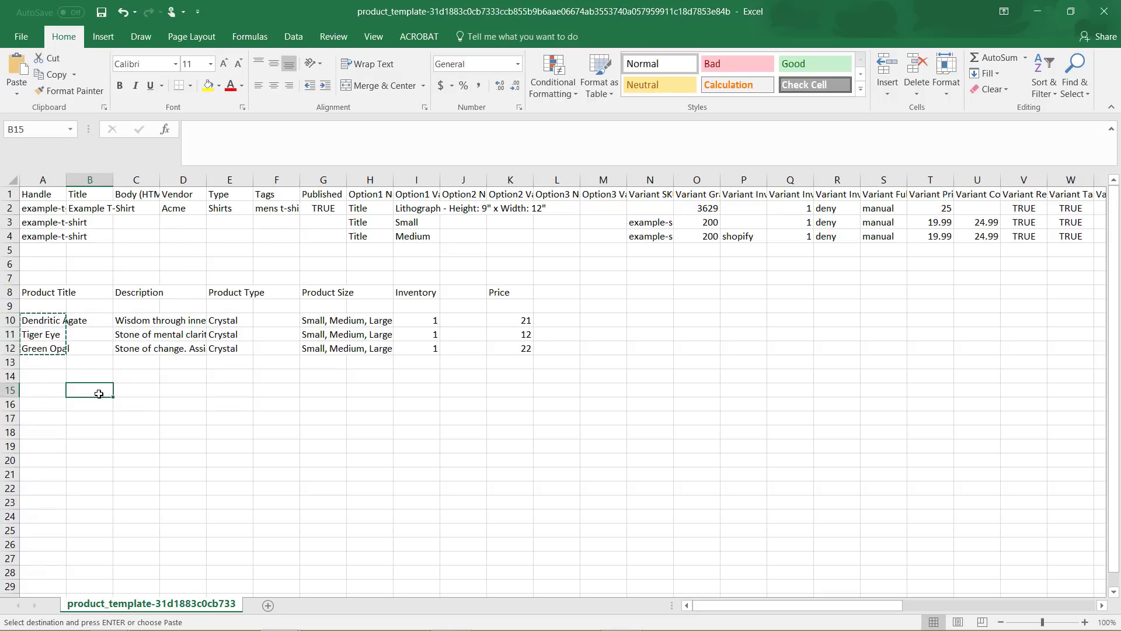
{"action": "right_click", "coordinate": [99, 390]}
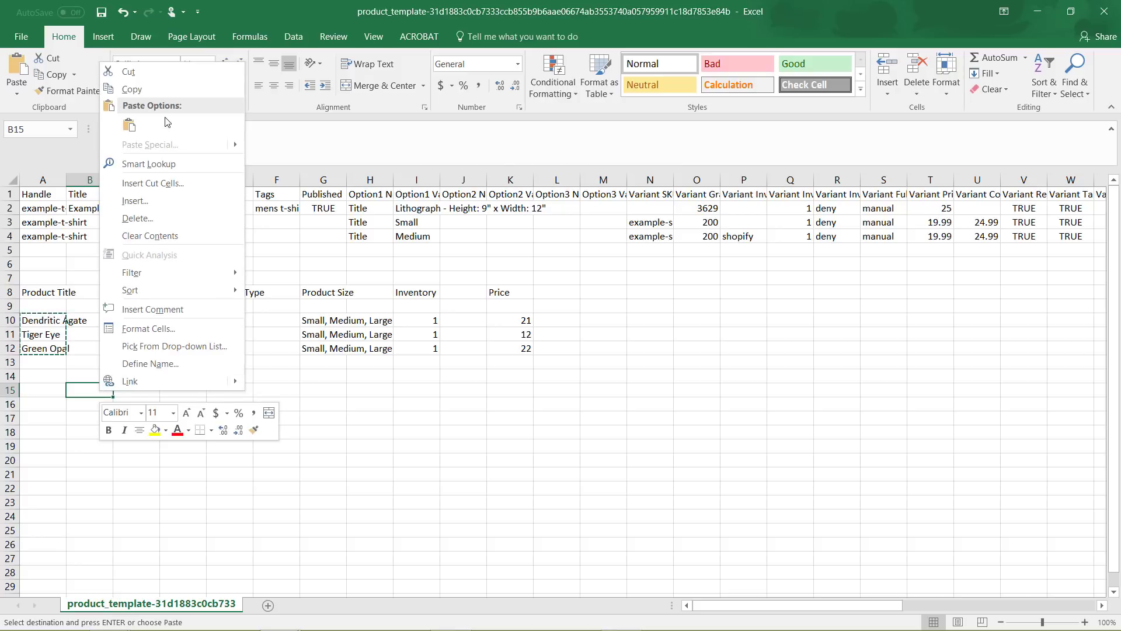
{"action": "left_click", "coordinate": [129, 126]}
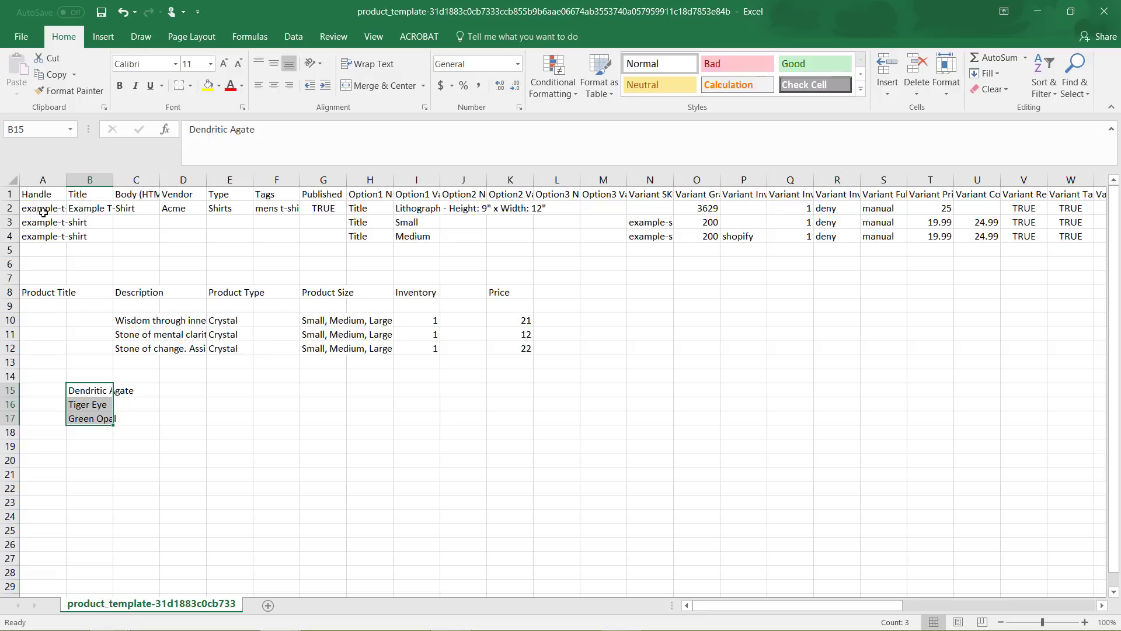
Check the example handle's format in A2 and copy the titles in B15:B17 into the Handle column at A15:A17.
{"action": "left_click", "coordinate": [36, 210]}
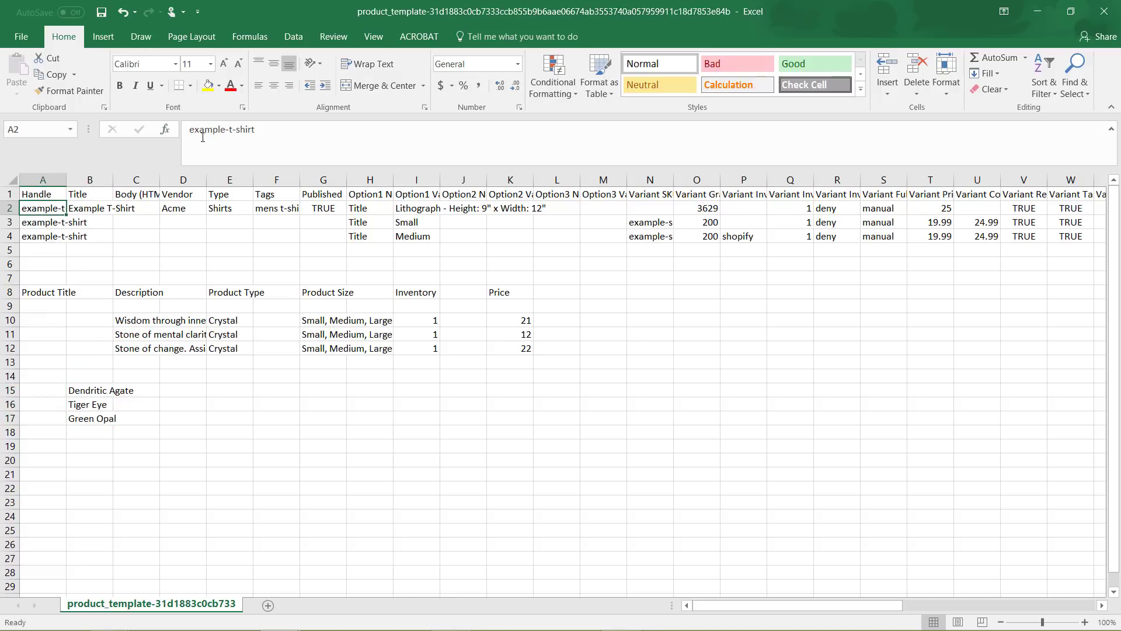
{"action": "left_click", "coordinate": [49, 387]}
{"action": "left_click", "coordinate": [85, 392]}
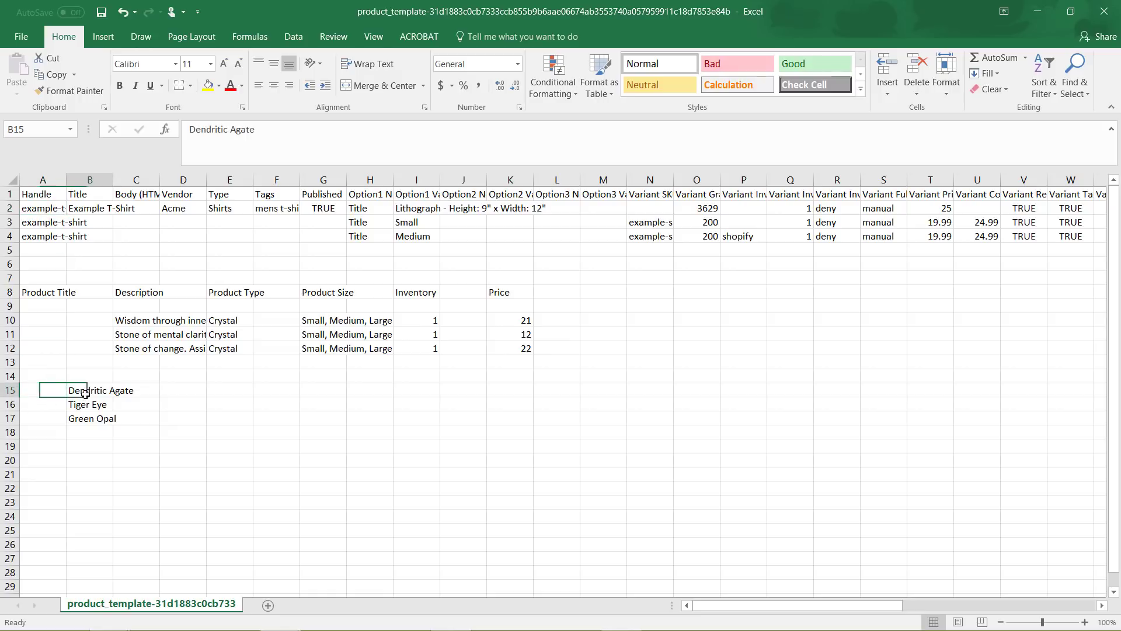
{"action": "left_click_drag", "start_coordinate": [84, 393], "coordinate": [85, 419]}
{"action": "right_click", "coordinate": [86, 420]}
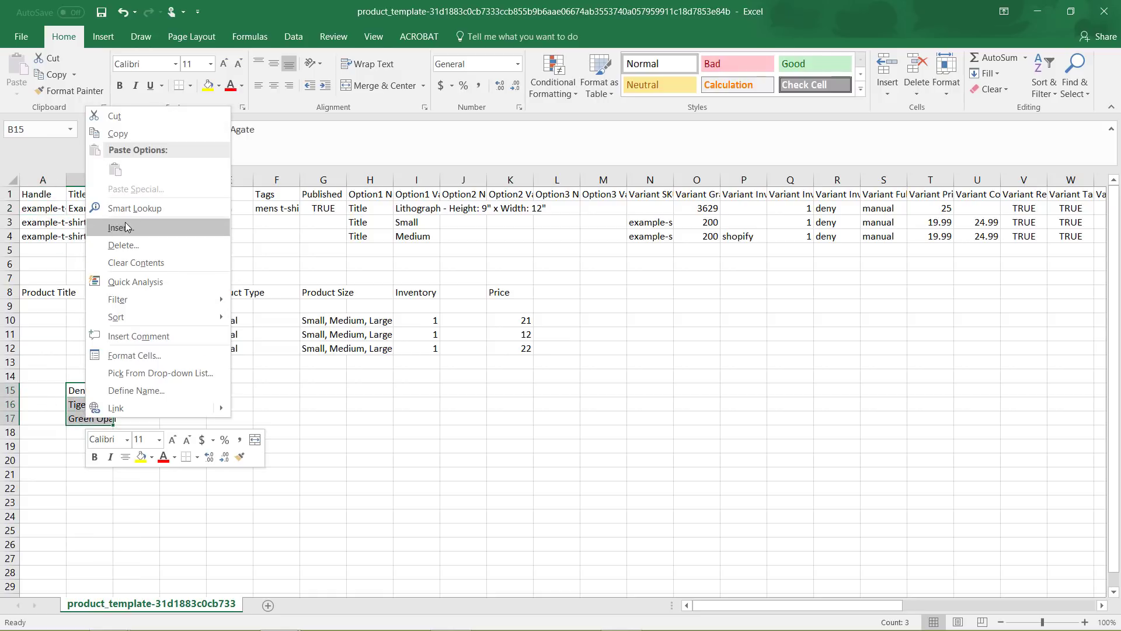
{"action": "left_click", "coordinate": [134, 133]}
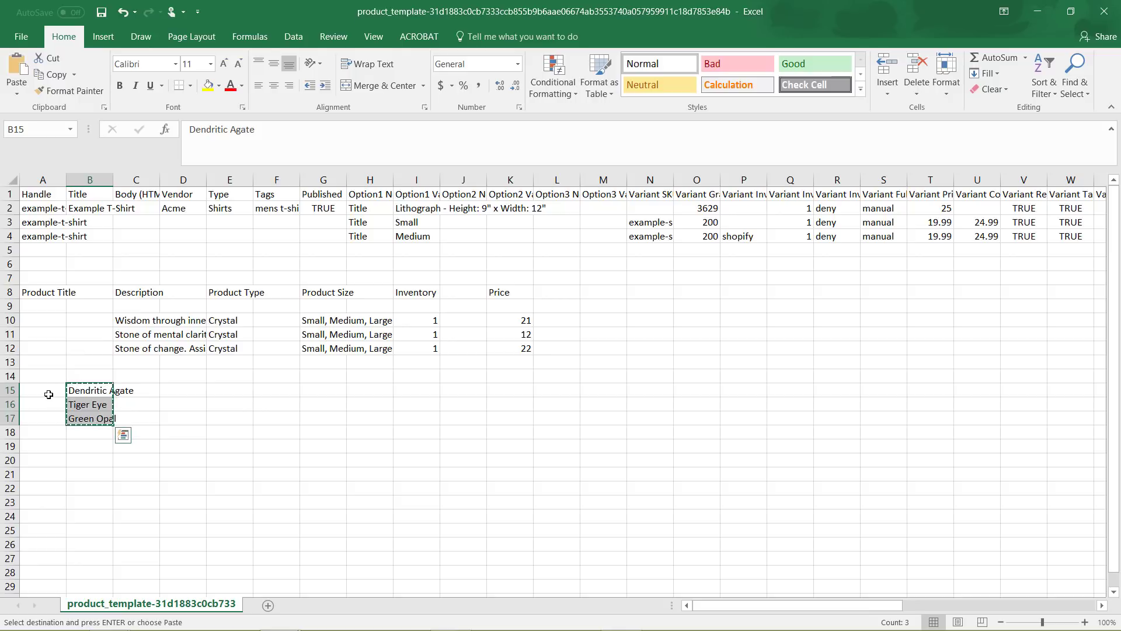
{"action": "left_click_drag", "start_coordinate": [49, 394], "coordinate": [44, 418]}
{"action": "right_click", "coordinate": [44, 418]}
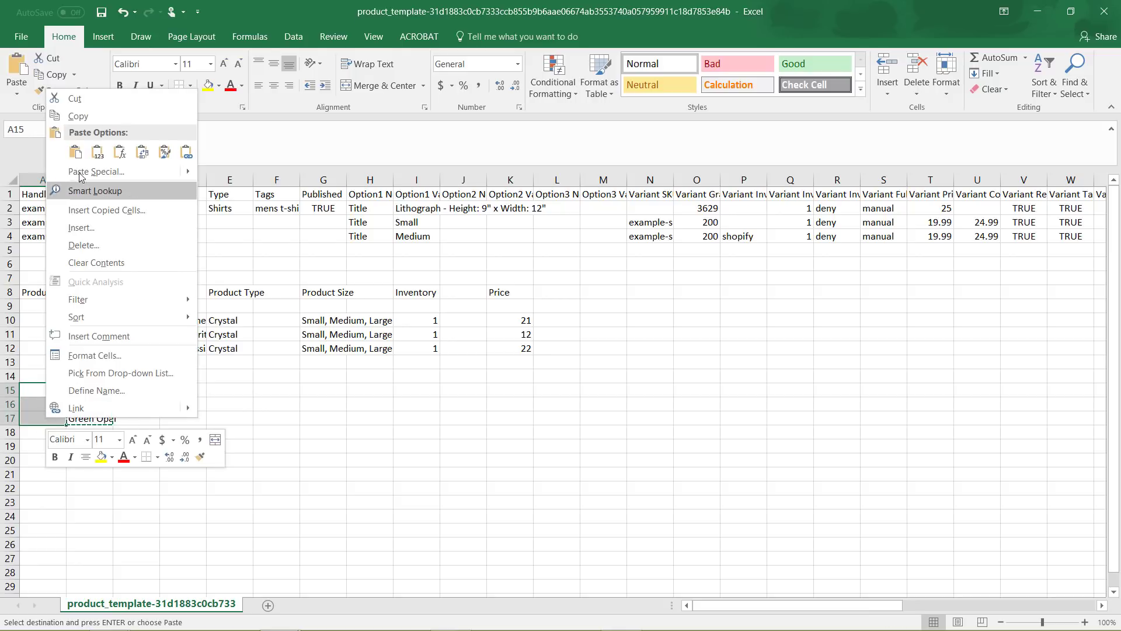
{"action": "left_click", "coordinate": [75, 152]}
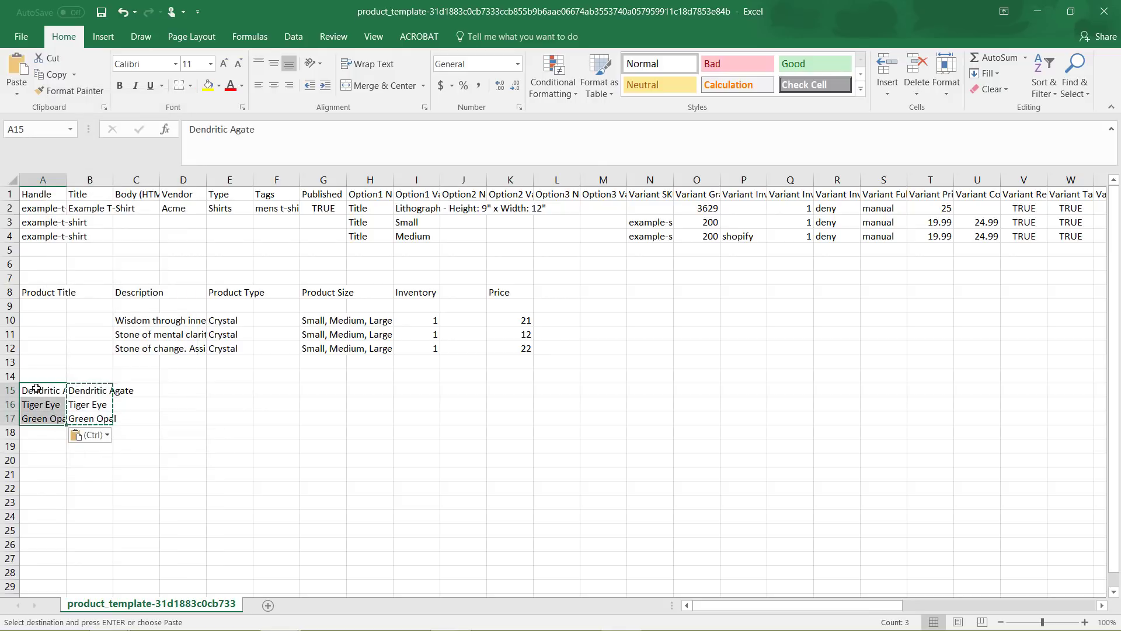
Reformat the handle in A15 as dendritic-agate, in lowercase with a hyphen.
{"action": "left_click", "coordinate": [233, 130]}
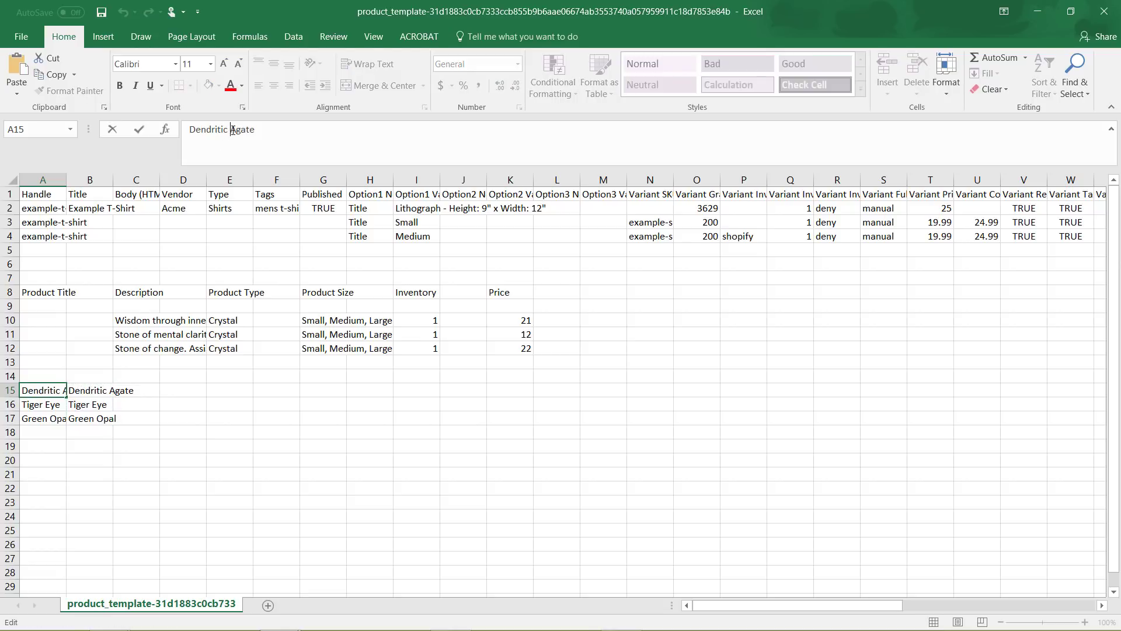
{"action": "type", "text": "-"}
{"action": "key", "text": "Delete"}
{"action": "type", "text": "a"}
{"action": "key", "text": "Left"}
{"action": "key", "text": "Left"}
{"action": "key", "text": "BackSpace"}
{"action": "type", "text": "d"}
{"action": "key", "text": "Return"}
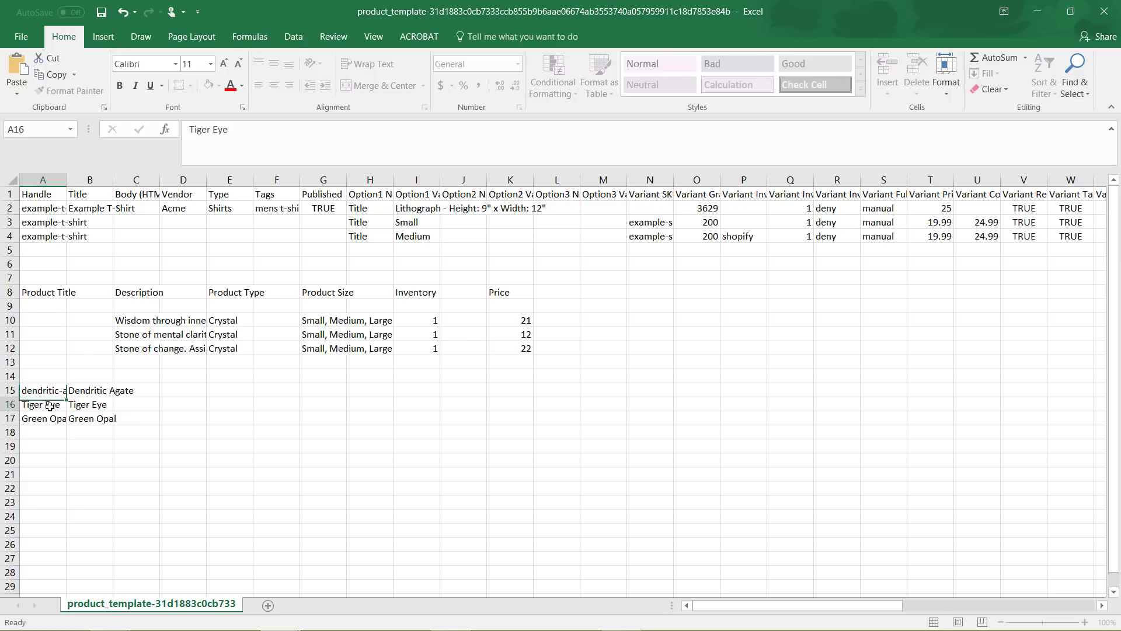
Reformat the handle in A16 as tiger-eye.
{"action": "left_click", "coordinate": [220, 129]}
{"action": "key", "text": "BackSpace"}
{"action": "key", "text": "BackSpace"}
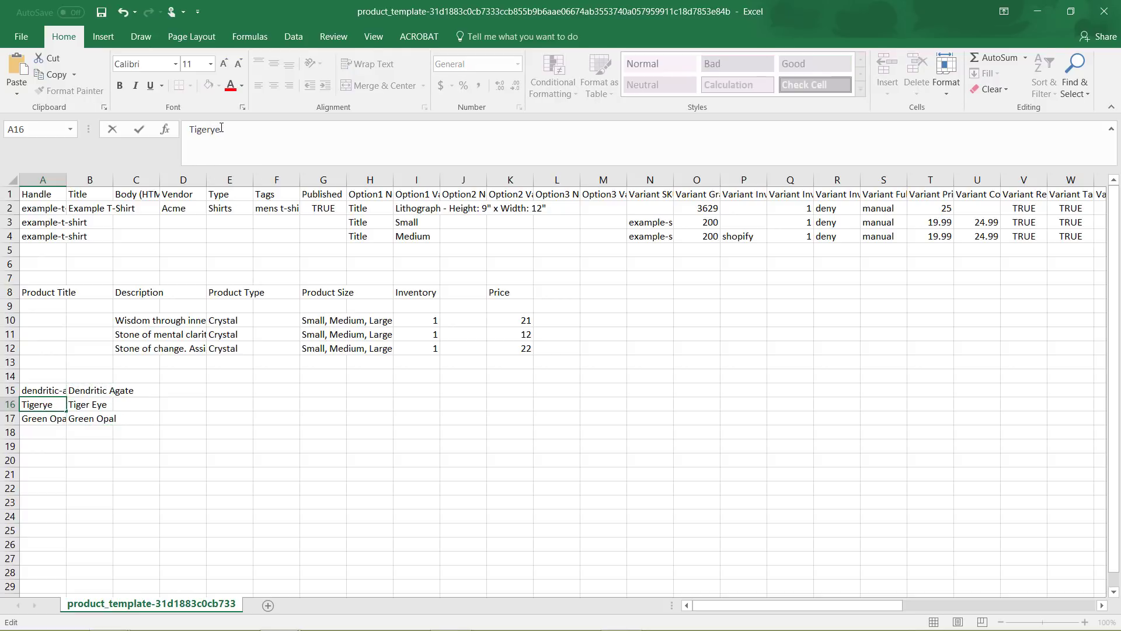
{"action": "type", "text": "-e"}
{"action": "key", "text": "Home"}
{"action": "key", "text": "Delete"}
{"action": "type", "text": "t"}
Reformat the handle in A17 as green-opal.
{"action": "left_click", "coordinate": [37, 420]}
{"action": "left_click", "coordinate": [222, 129]}
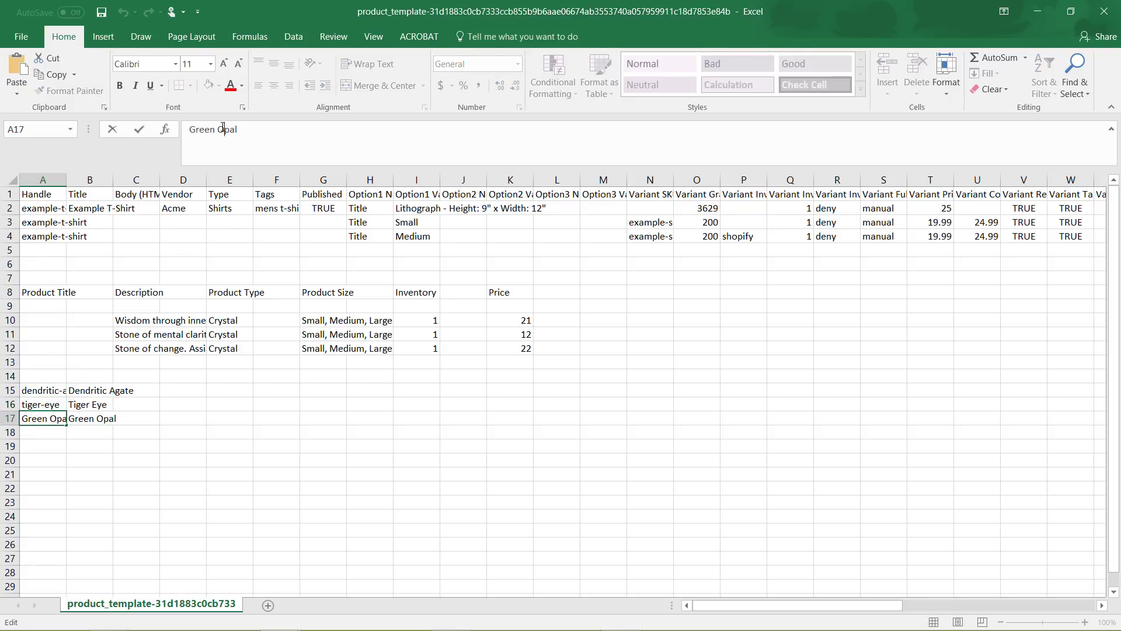
{"action": "key", "text": "BackSpace"}
{"action": "key", "text": "BackSpace"}
{"action": "type", "text": "-o"}
{"action": "left_click", "coordinate": [197, 128]}
{"action": "key", "text": "BackSpace"}
{"action": "type", "text": "g"}
{"action": "left_click", "coordinate": [149, 422]}
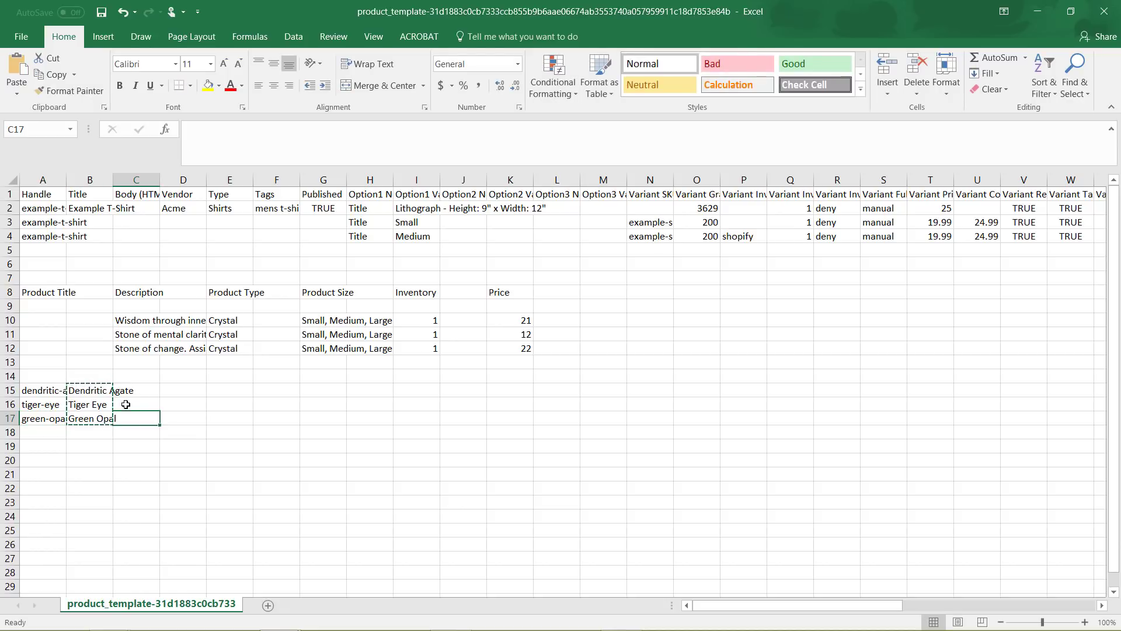
{"action": "left_click", "coordinate": [134, 366]}
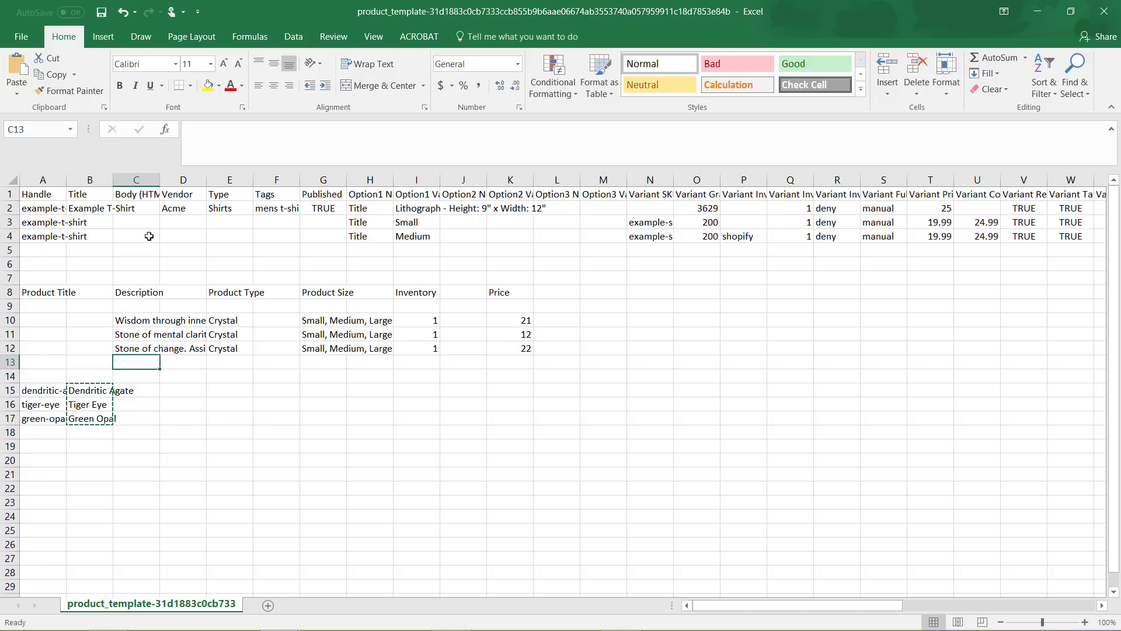
Move the three product descriptions from C10:C12 into the Body (HTML) column at C15:C17.
{"action": "left_click", "coordinate": [140, 194]}
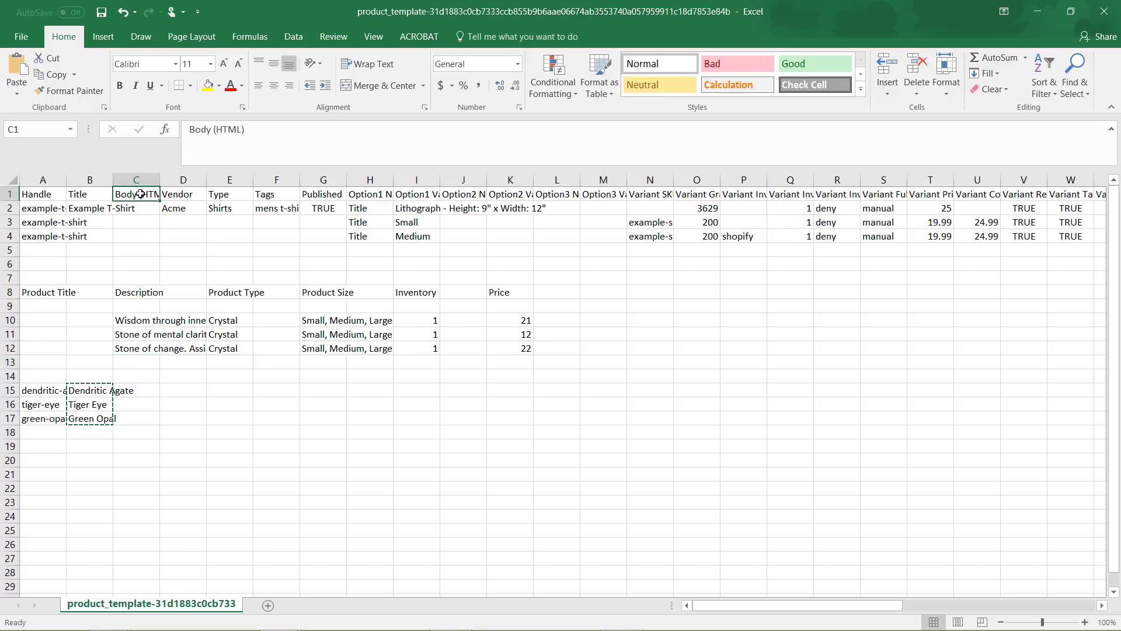
{"action": "left_click", "coordinate": [135, 315]}
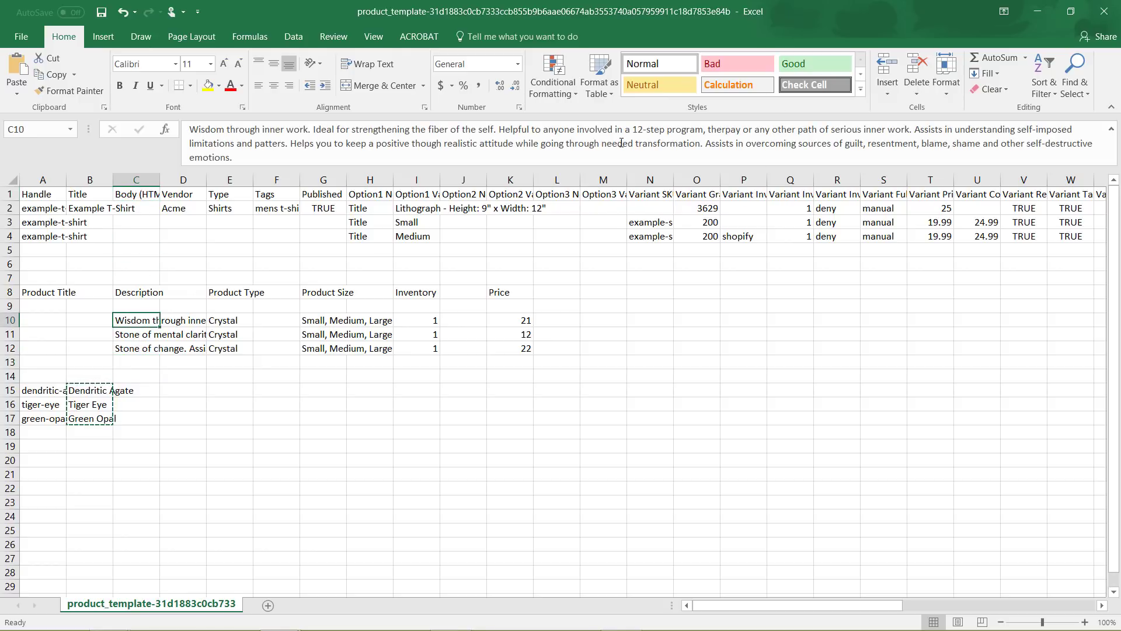
{"action": "left_click_drag", "start_coordinate": [138, 321], "coordinate": [145, 349]}
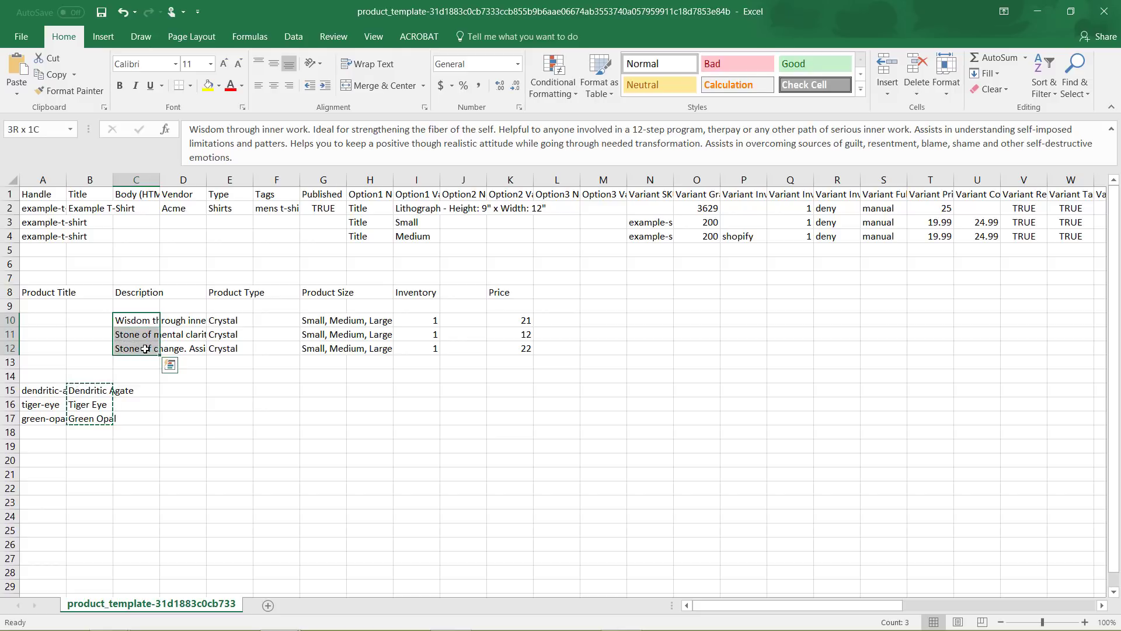
{"action": "key", "text": "ctrl+c"}
{"action": "left_click", "coordinate": [146, 391]}
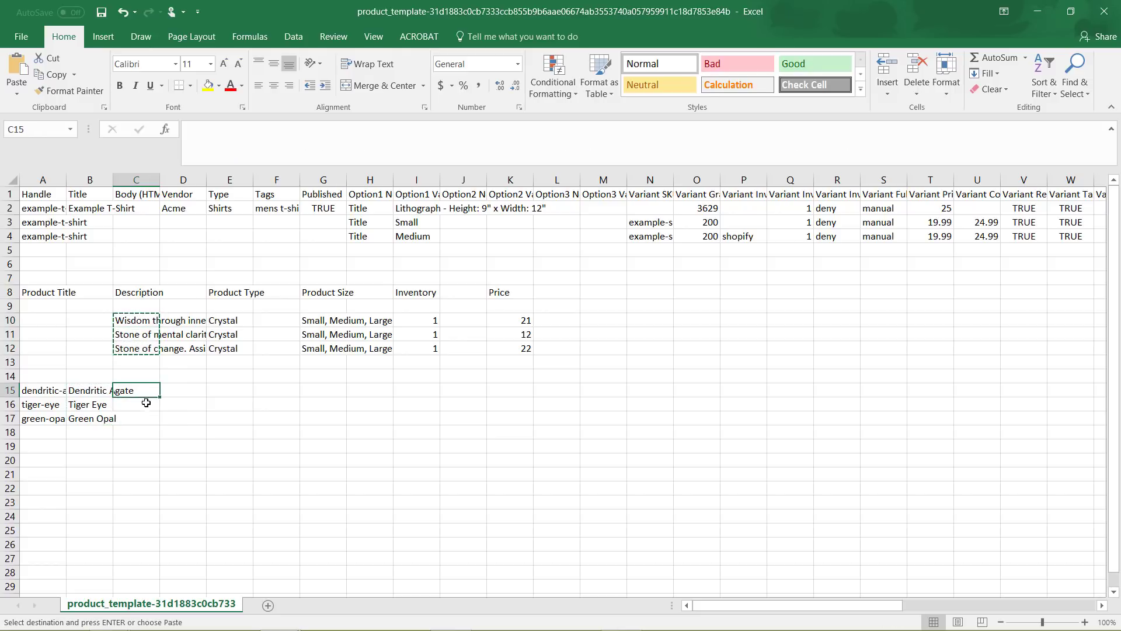
{"action": "left_click", "coordinate": [143, 418], "text": "shift"}
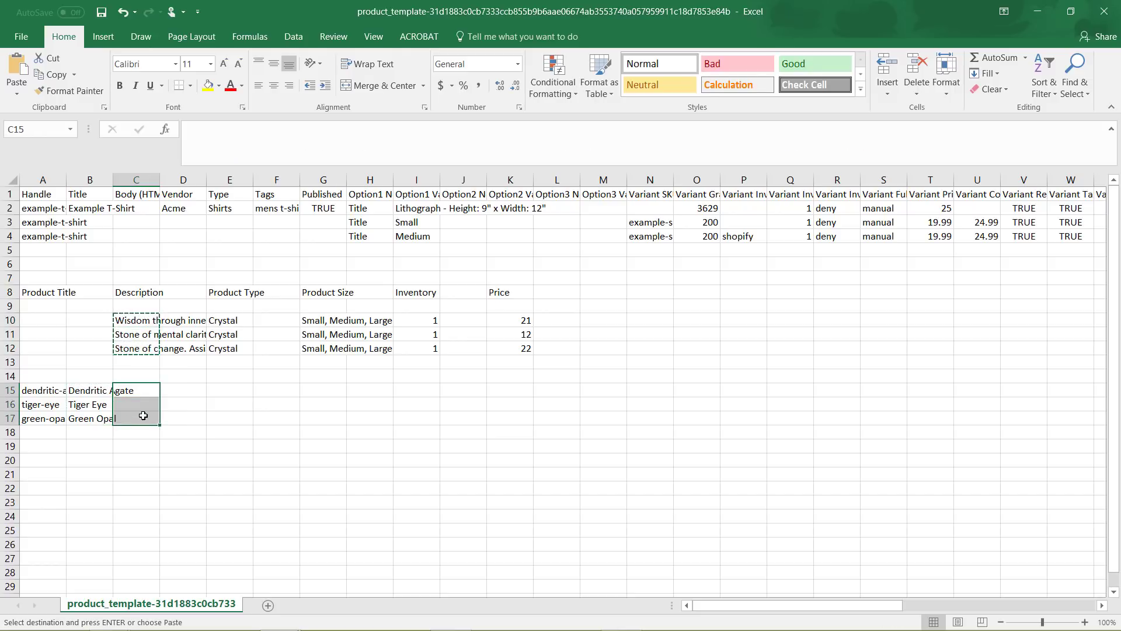
{"action": "key", "text": "ctrl+v"}
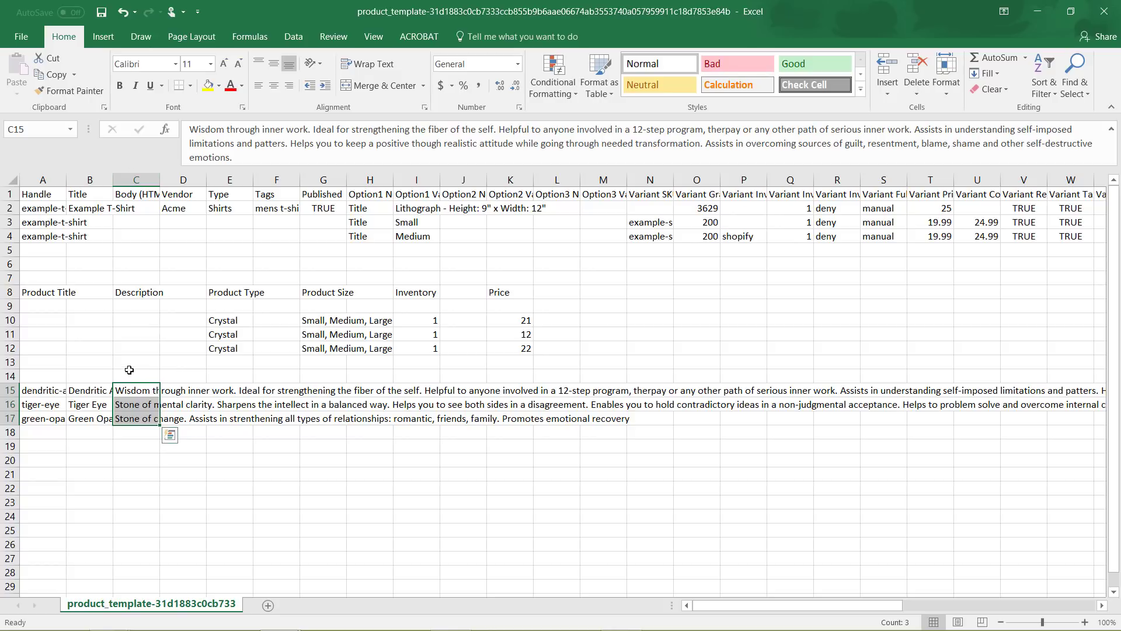
Enter Crystals Unlimited as the vendor in D15 and copy it to D16:D17.
{"action": "left_click", "coordinate": [196, 390]}
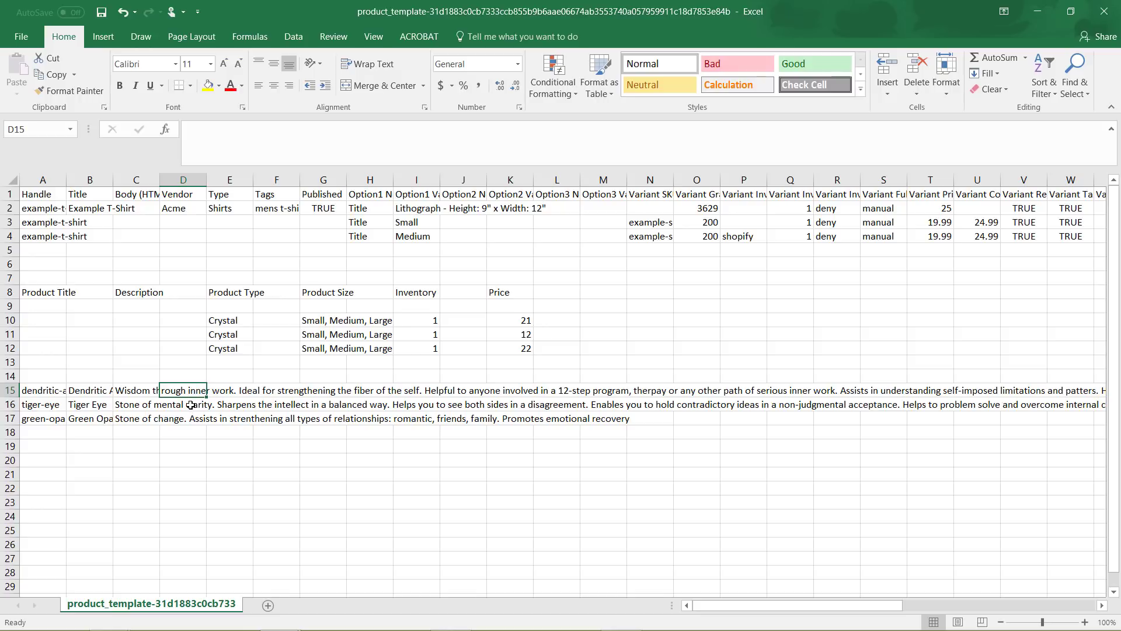
{"action": "type", "text": "Crysta"}
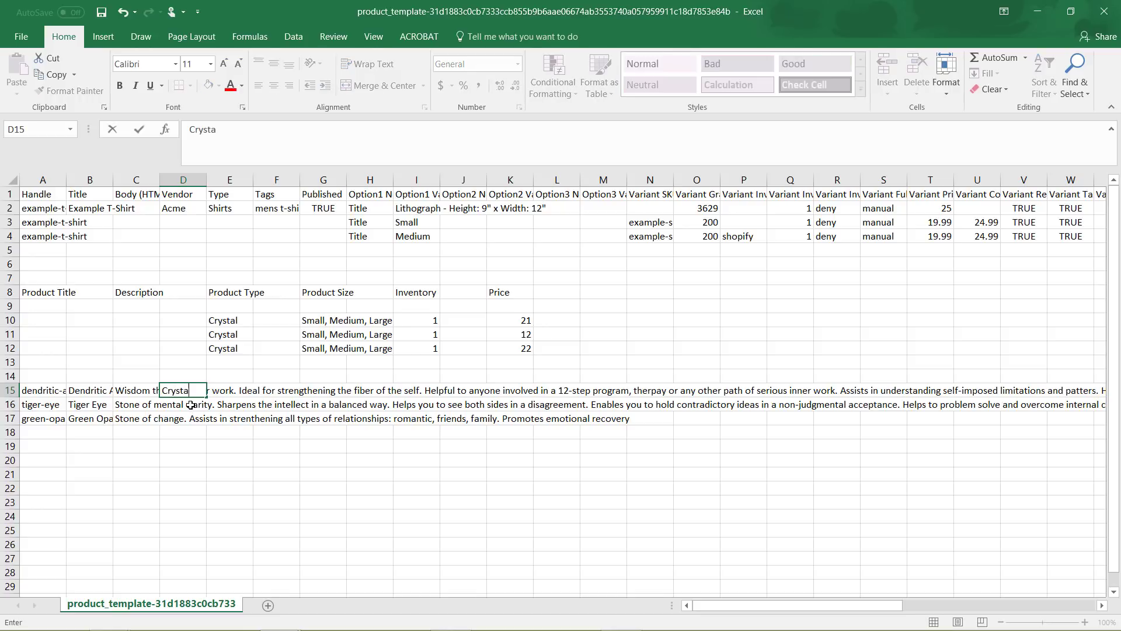
{"action": "type", "text": "ls Unlimited"}
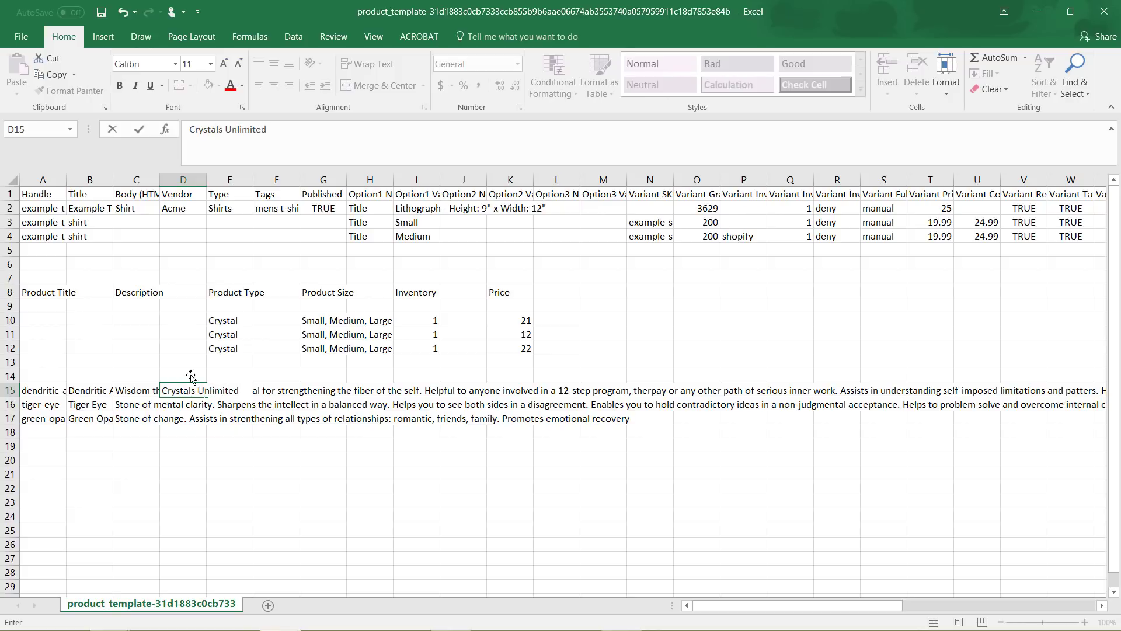
{"action": "left_click", "coordinate": [183, 406]}
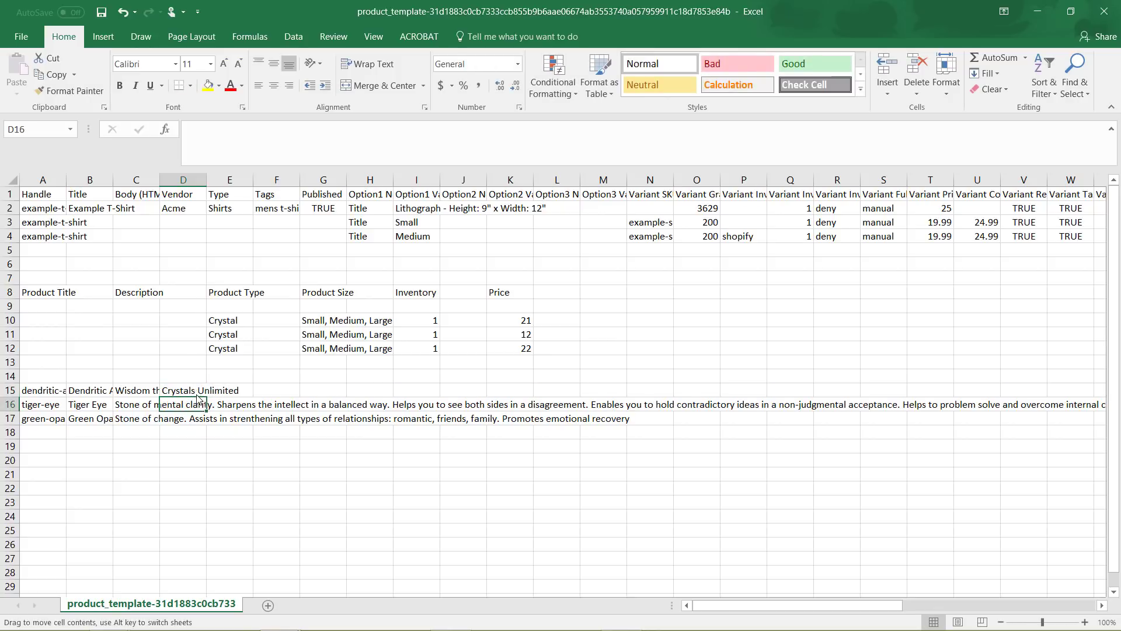
{"action": "left_click", "coordinate": [192, 389]}
{"action": "key", "text": "ctrl+c"}
{"action": "left_click_drag", "start_coordinate": [181, 404], "coordinate": [180, 419]}
{"action": "key", "text": "ctrl+v"}
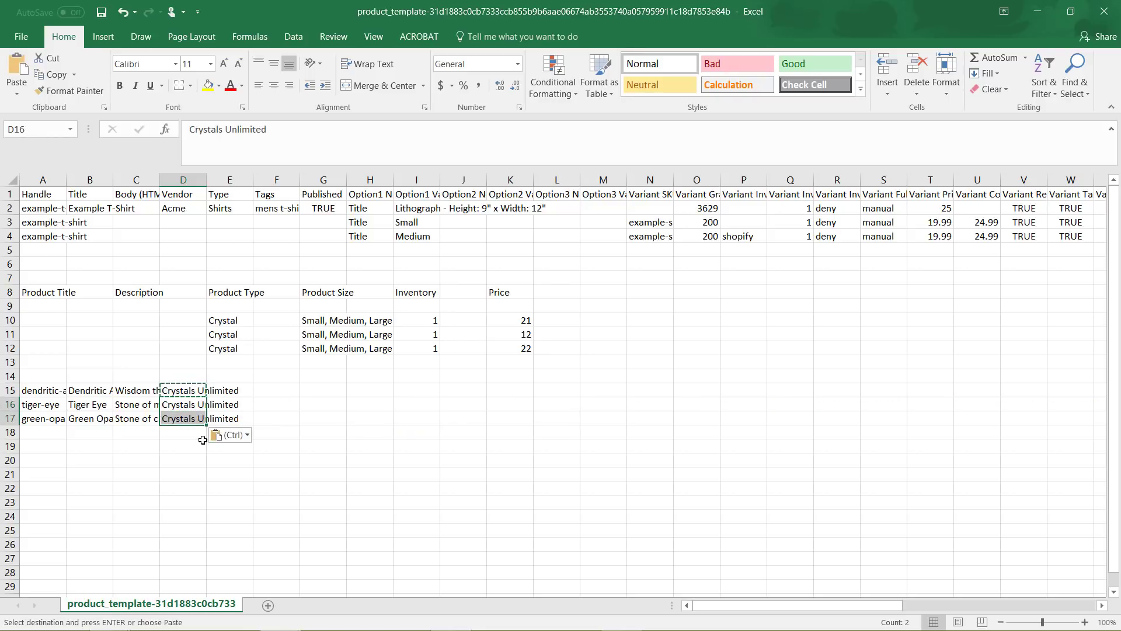
{"action": "left_click", "coordinate": [222, 501]}
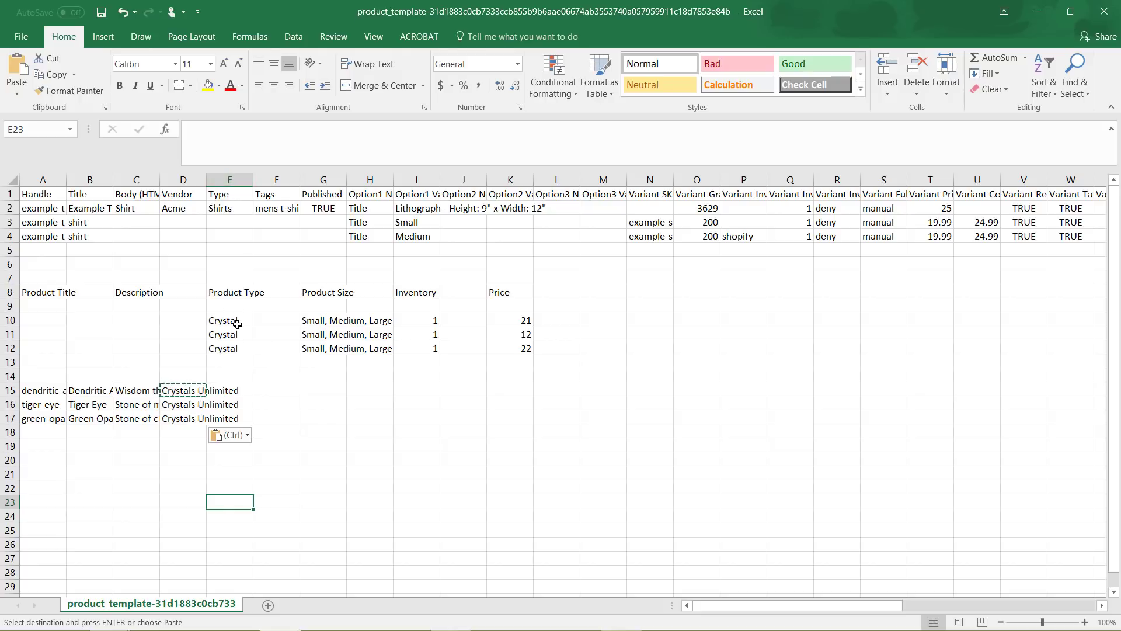
Copy the Crystal product types from E10:E12 into the Type column at E15:E17.
{"action": "left_click_drag", "start_coordinate": [236, 320], "coordinate": [236, 350]}
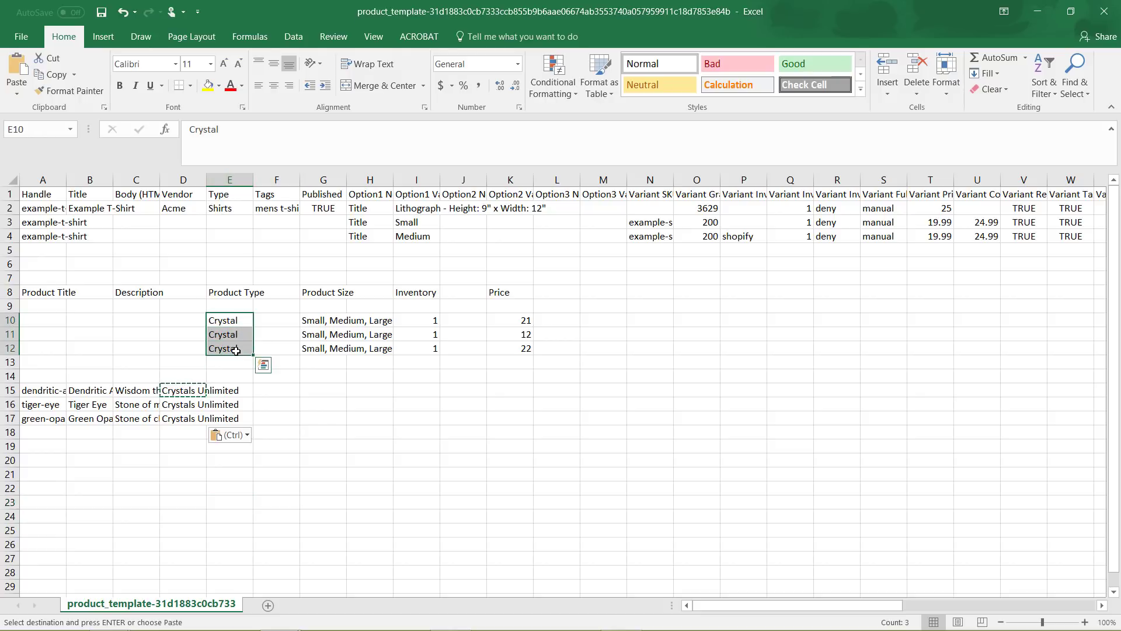
{"action": "key", "text": "ctrl+c"}
{"action": "left_click", "coordinate": [237, 390]}
{"action": "left_click", "coordinate": [240, 422], "text": "shift"}
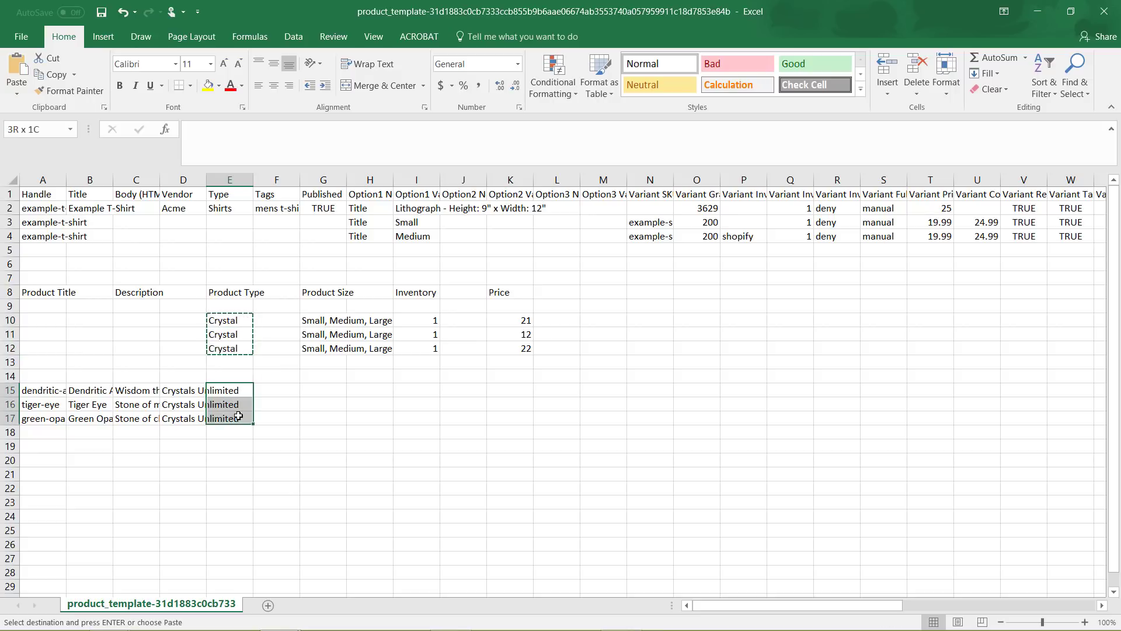
{"action": "key", "text": "ctrl+v"}
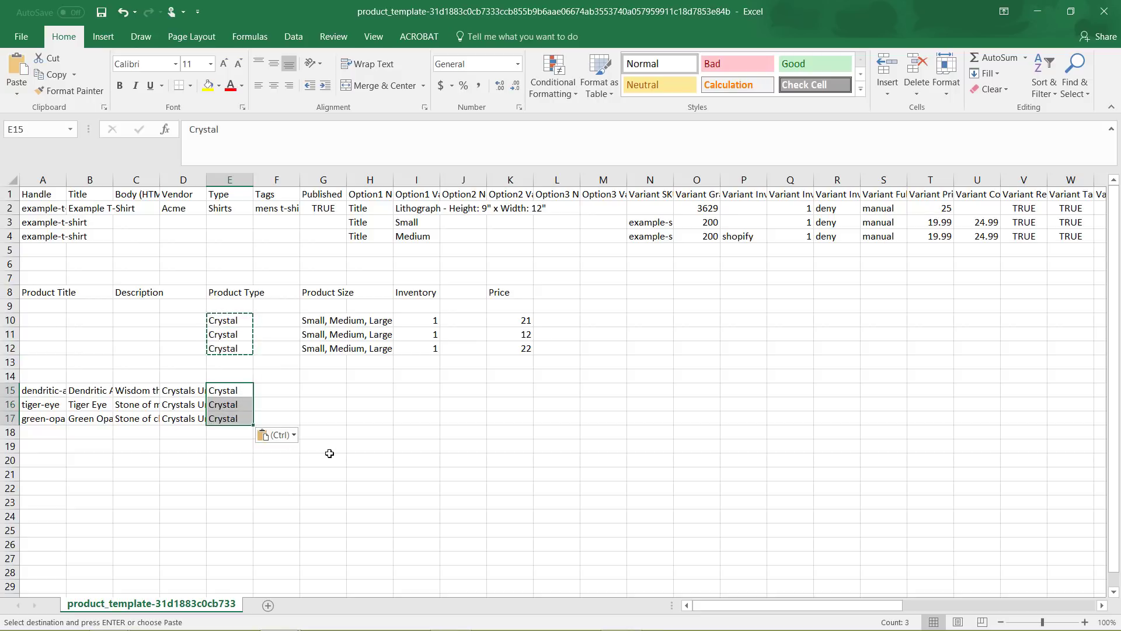
{"action": "left_click", "coordinate": [331, 423]}
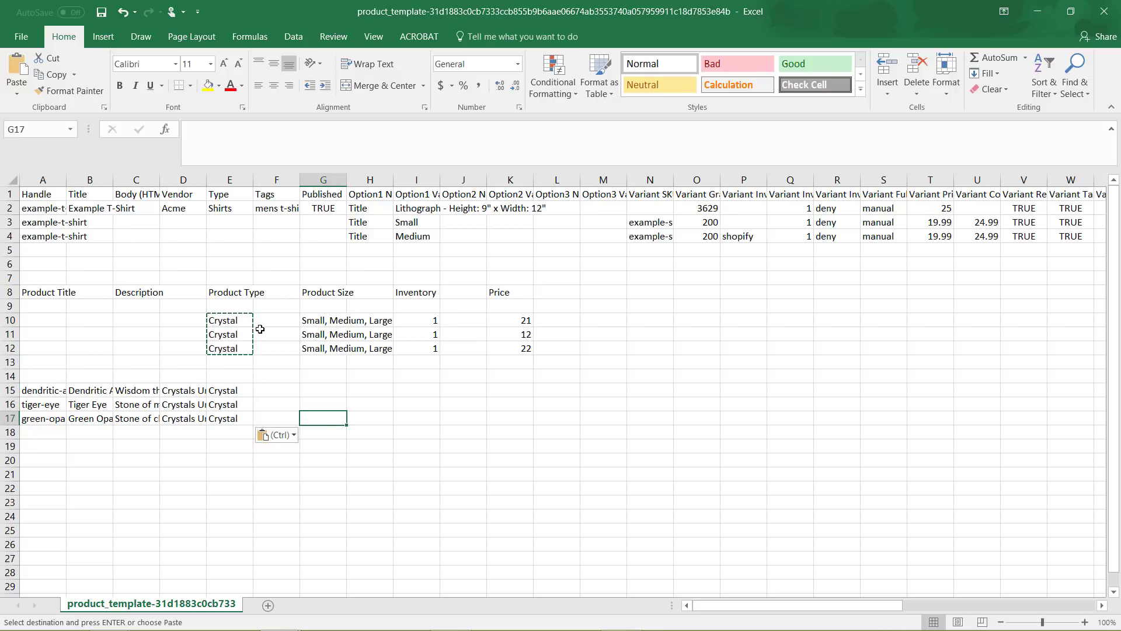
Clear the already transferred product types from the source cells E10:E12.
{"action": "left_click", "coordinate": [236, 328]}
{"action": "key", "text": "BackSpace"}
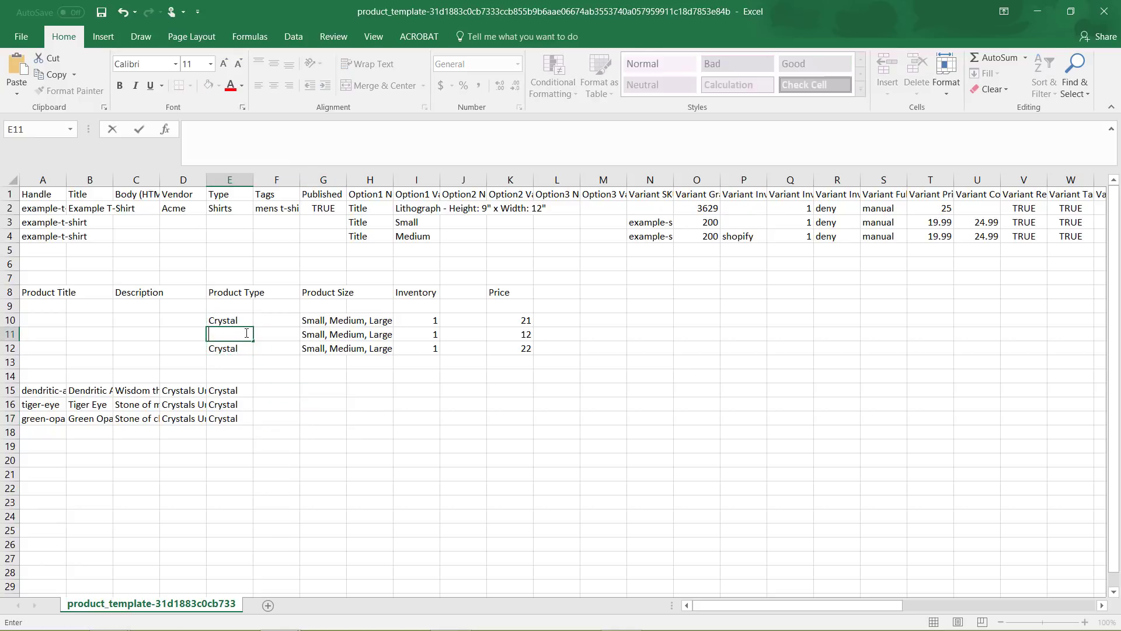
{"action": "left_click", "coordinate": [236, 318]}
{"action": "key", "text": "BackSpace"}
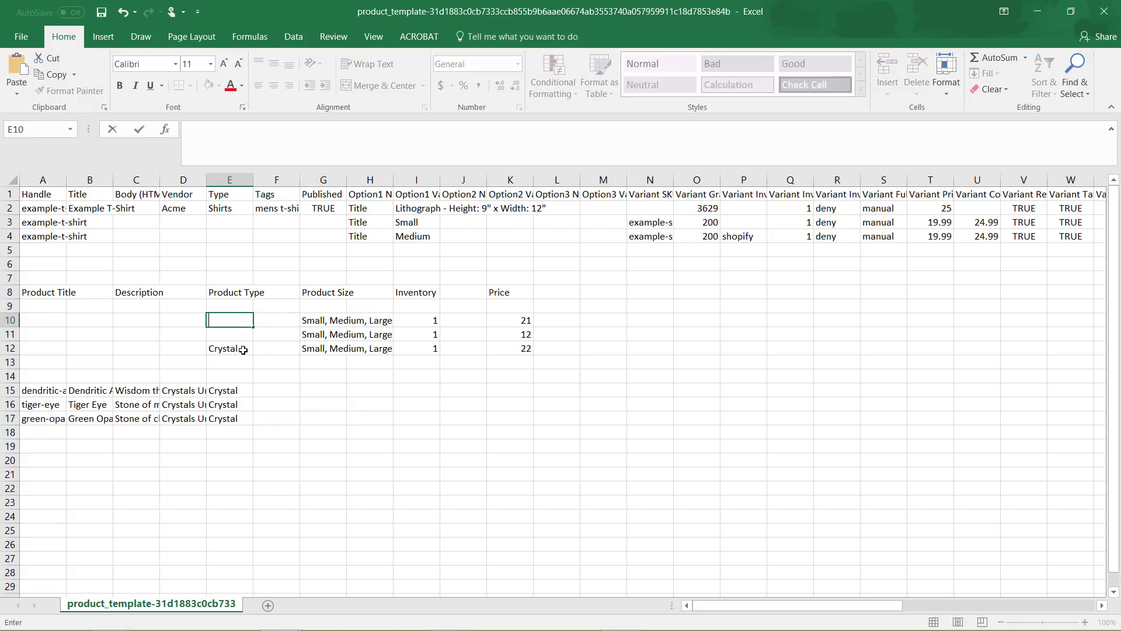
{"action": "left_click", "coordinate": [248, 350]}
{"action": "key", "text": "BackSpace"}
{"action": "left_click", "coordinate": [288, 375]}
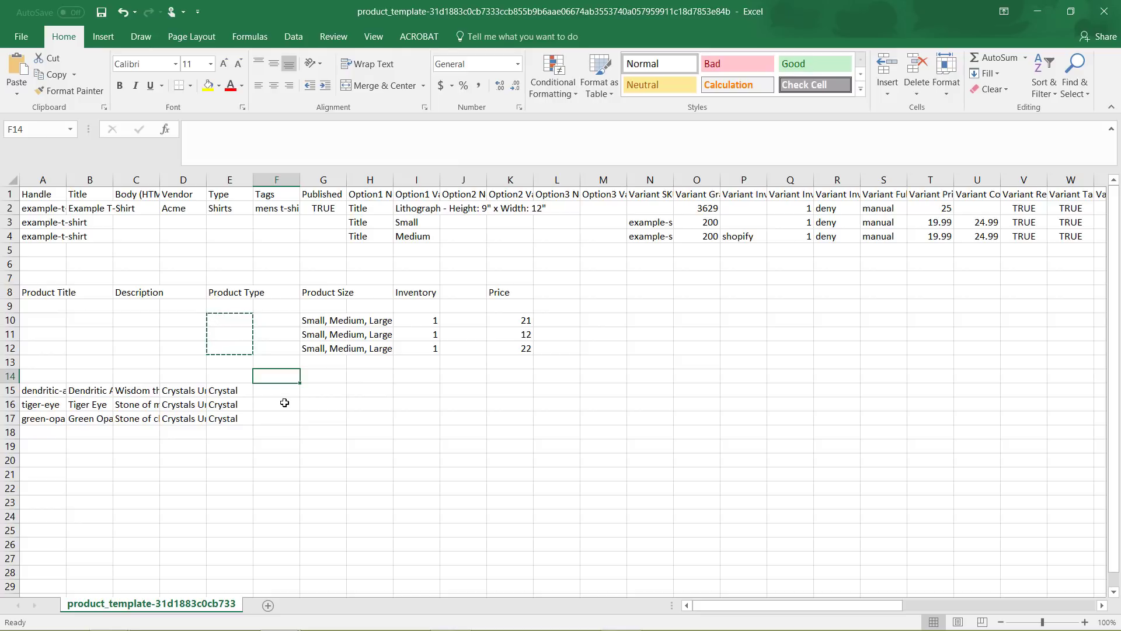
Copy the example's Published value TRUE from G2 to G15:G17.
{"action": "left_click", "coordinate": [328, 211]}
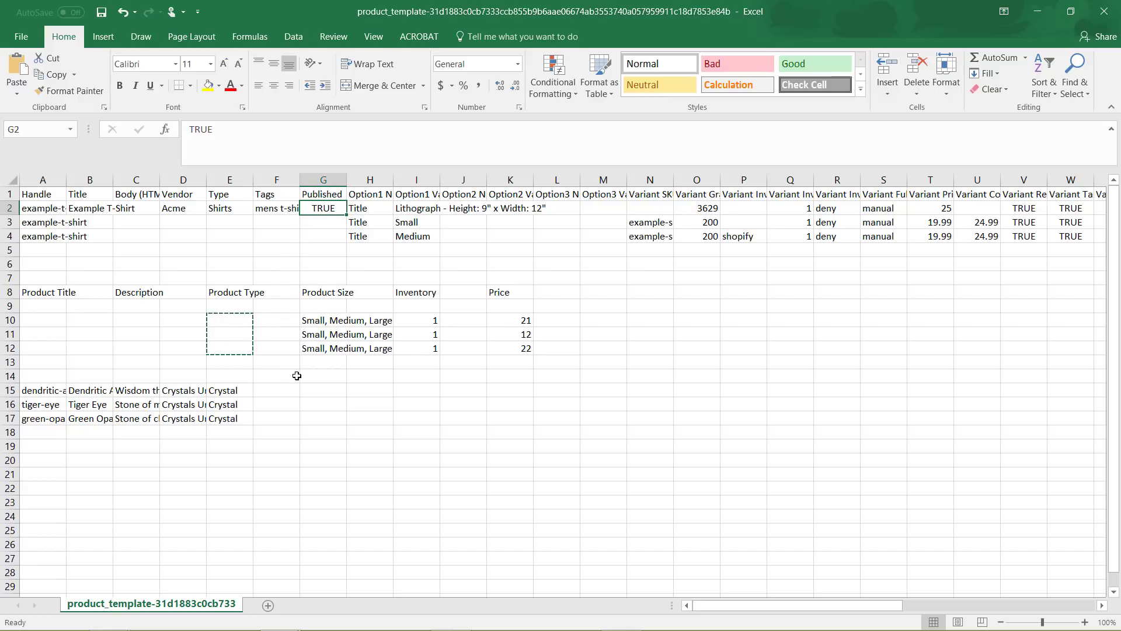
{"action": "key", "text": "ctrl+c"}
{"action": "left_click_drag", "start_coordinate": [327, 390], "coordinate": [325, 419]}
{"action": "key", "text": "ctrl+v"}
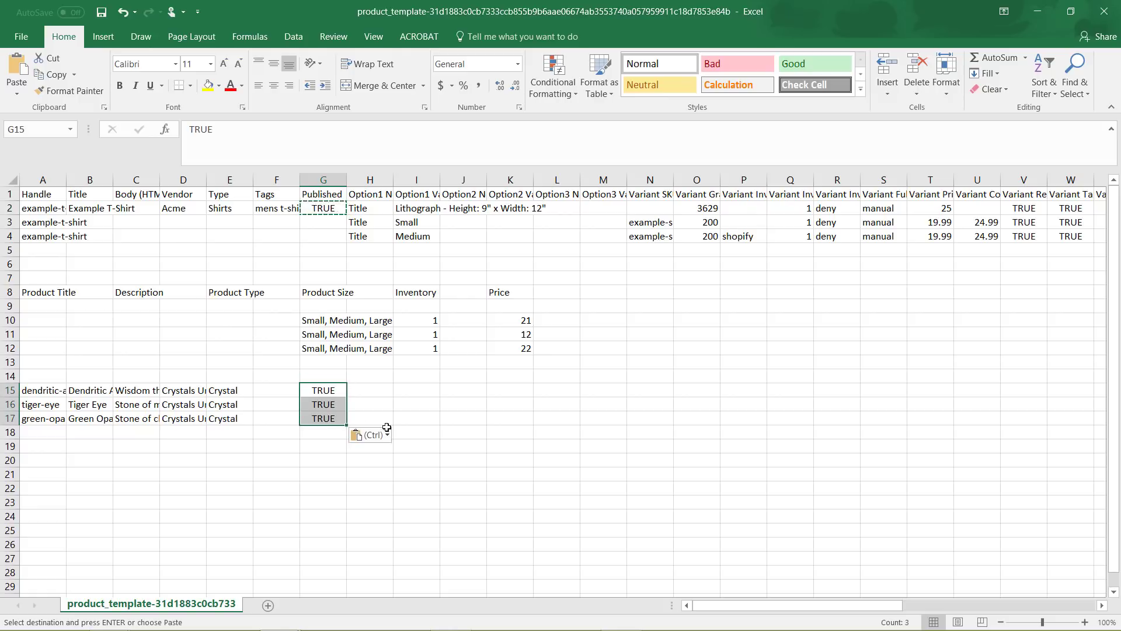
{"action": "left_click", "coordinate": [376, 391]}
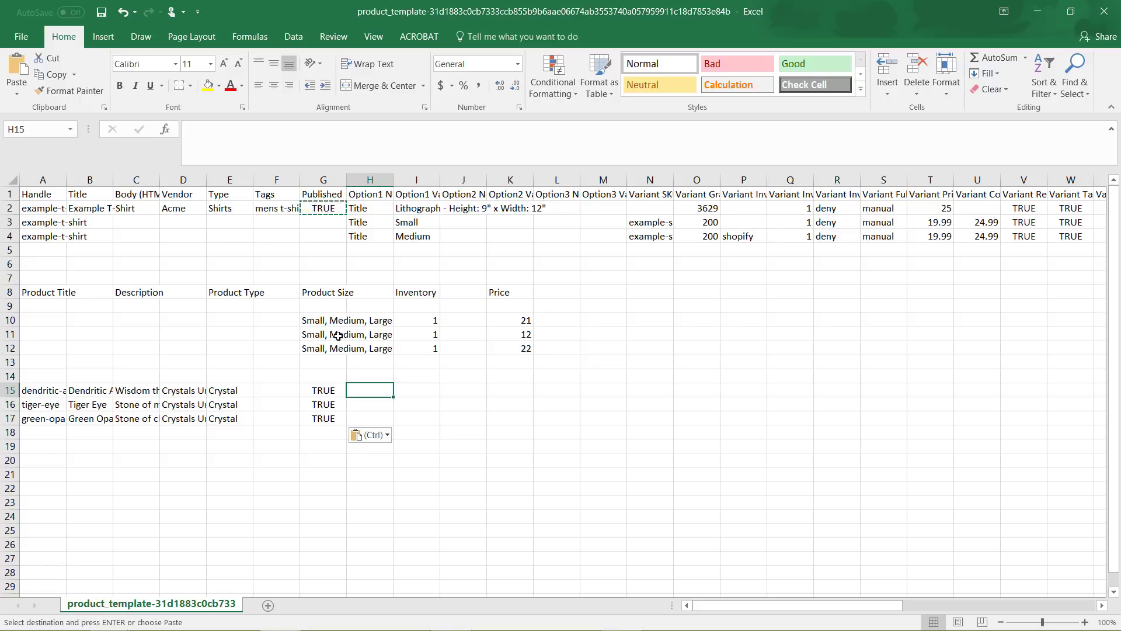
Insert a blank row above the dendritic-agate row.
{"action": "left_click", "coordinate": [11, 390]}
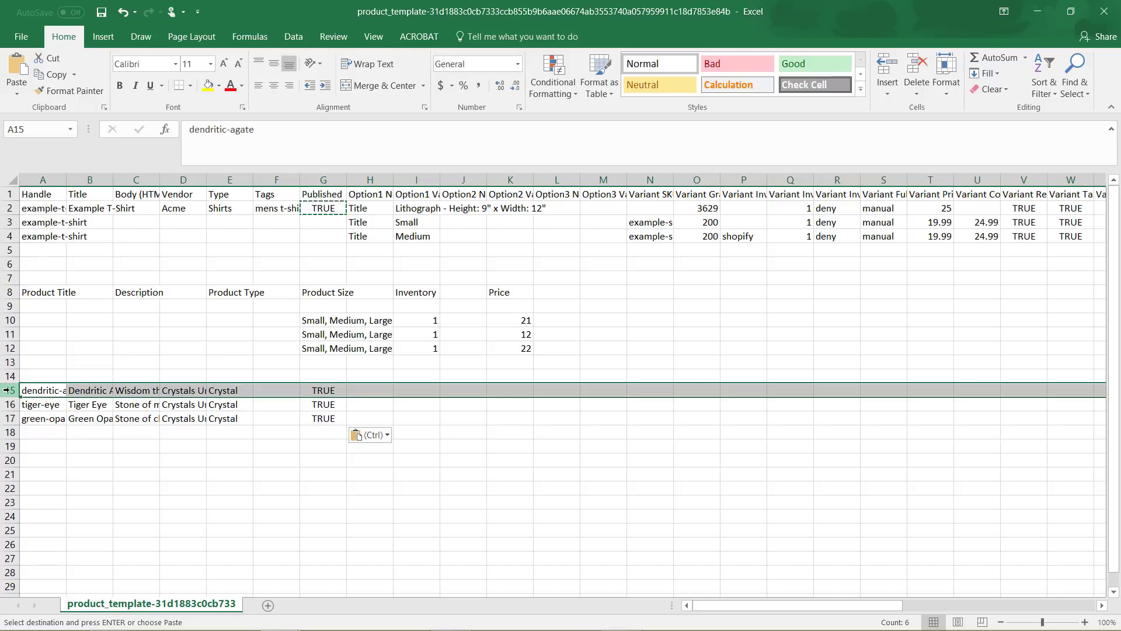
{"action": "right_click", "coordinate": [7, 389]}
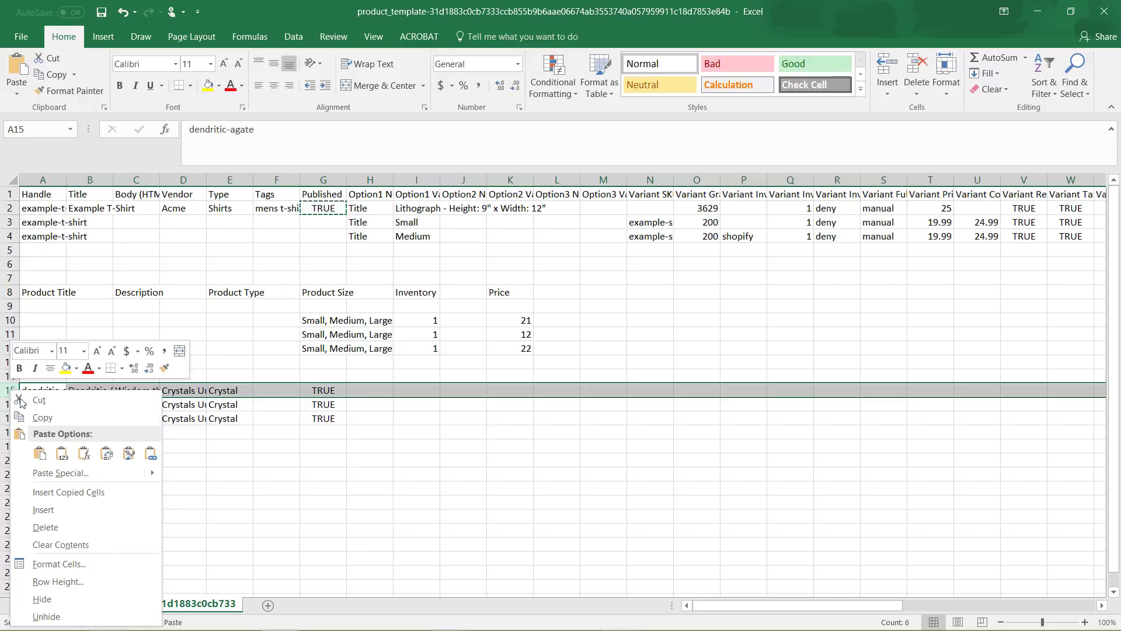
{"action": "left_click", "coordinate": [62, 510]}
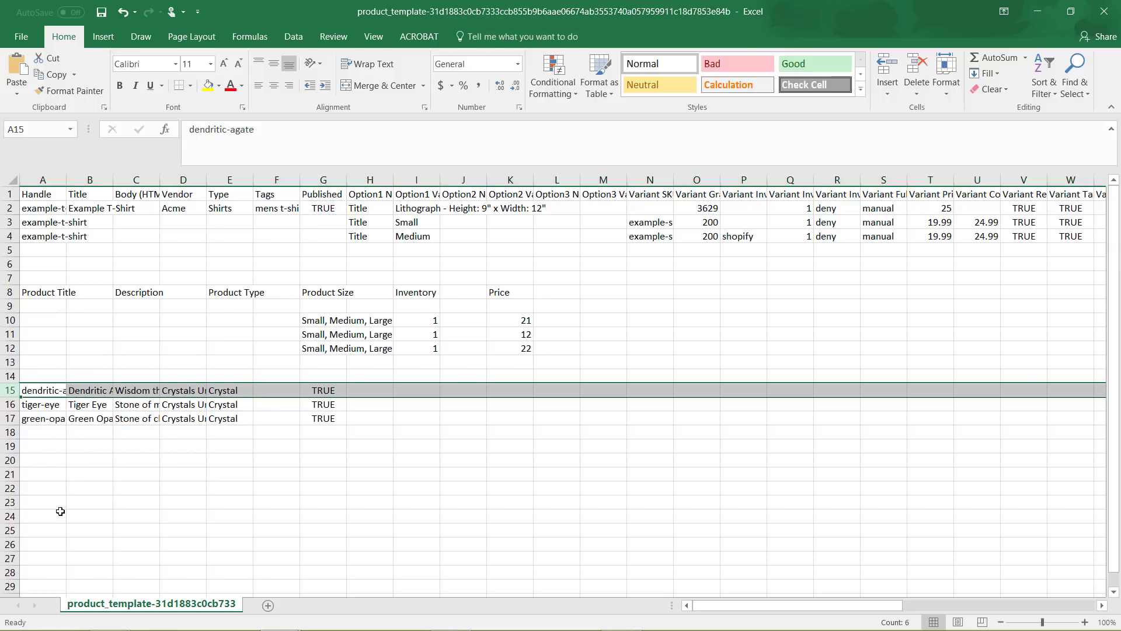
Insert two blank rows between the dendritic-agate and tiger-eye rows to make room for size variants.
{"action": "left_click", "coordinate": [11, 419]}
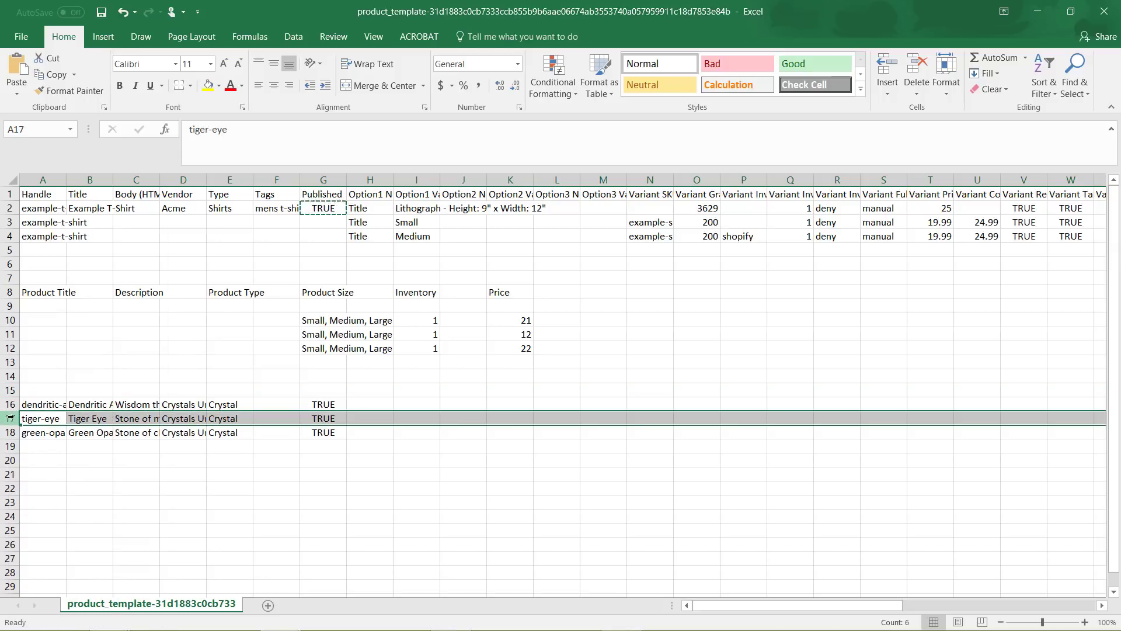
{"action": "right_click", "coordinate": [11, 418]}
{"action": "left_click", "coordinate": [61, 303]}
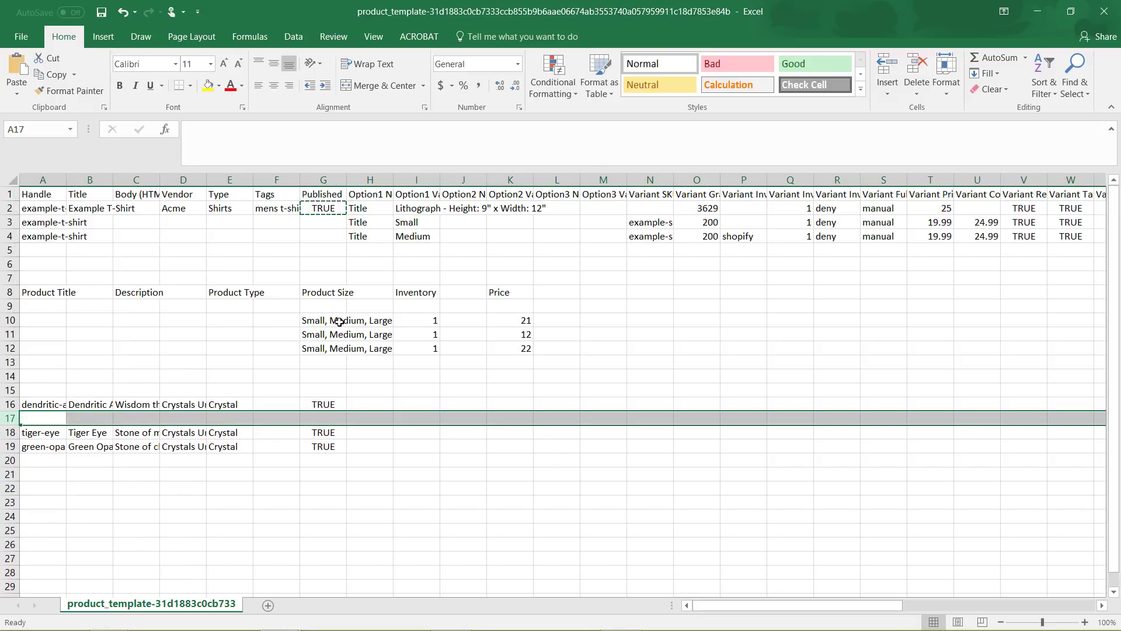
{"action": "right_click", "coordinate": [13, 421]}
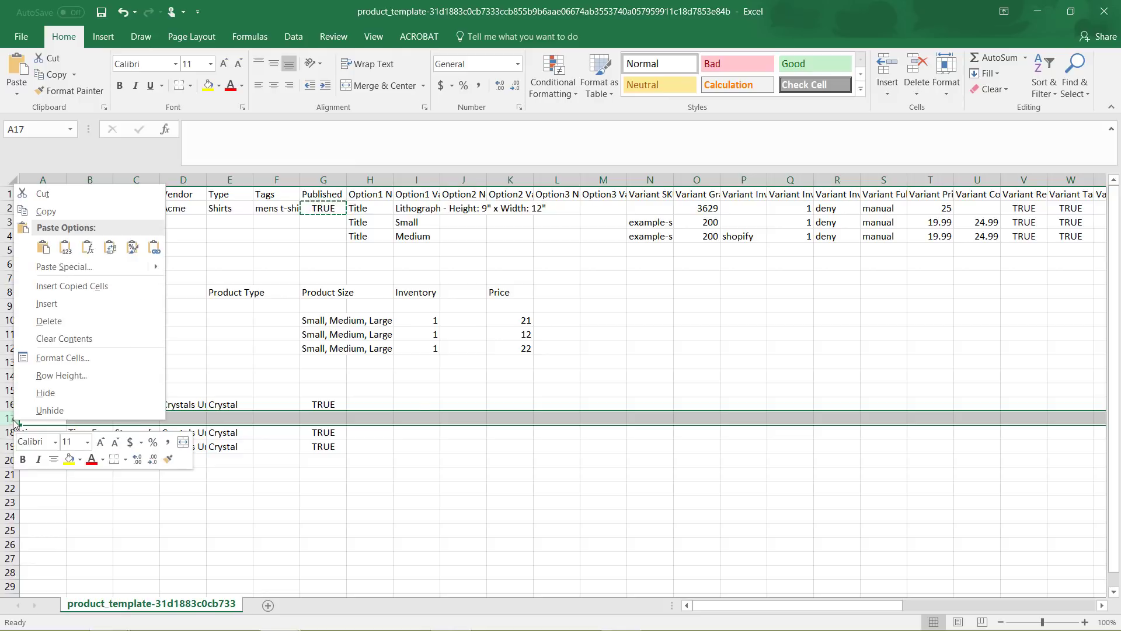
{"action": "left_click", "coordinate": [47, 304]}
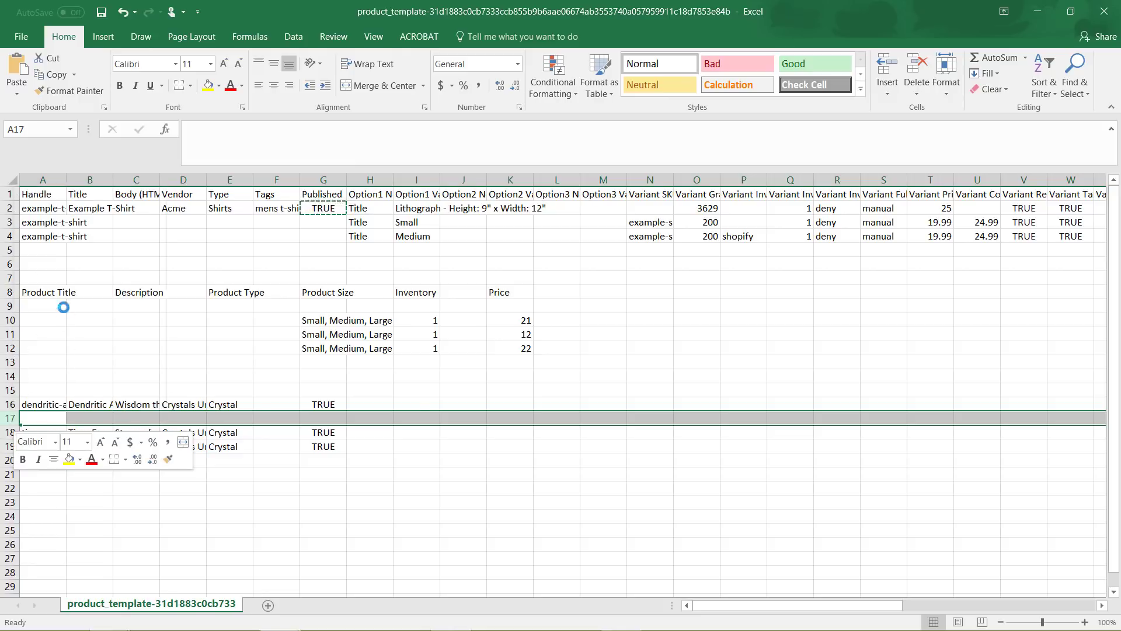
Insert two blank rows between the tiger-eye and green-opal rows.
{"action": "left_click", "coordinate": [12, 459]}
{"action": "right_click", "coordinate": [11, 459]}
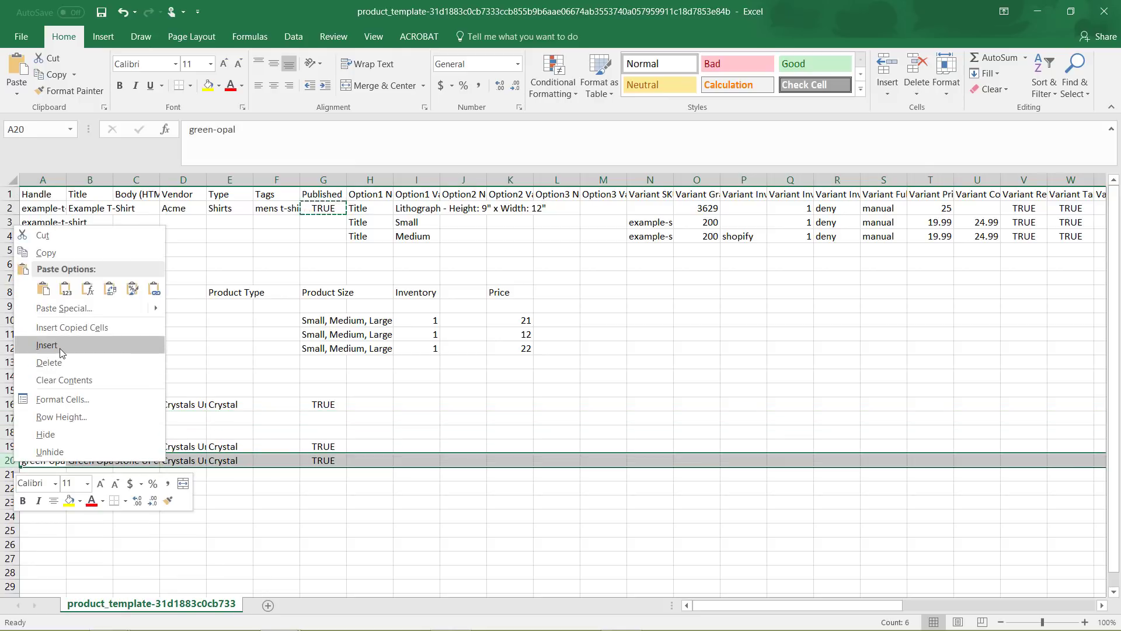
{"action": "left_click", "coordinate": [46, 345]}
{"action": "right_click", "coordinate": [9, 474]}
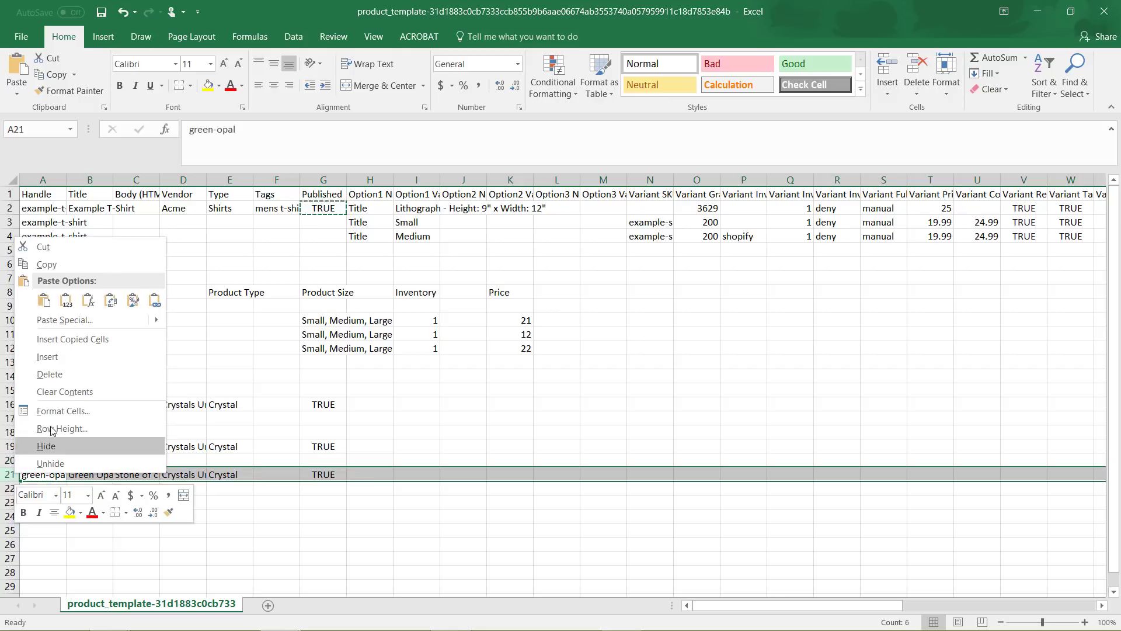
{"action": "left_click", "coordinate": [47, 359]}
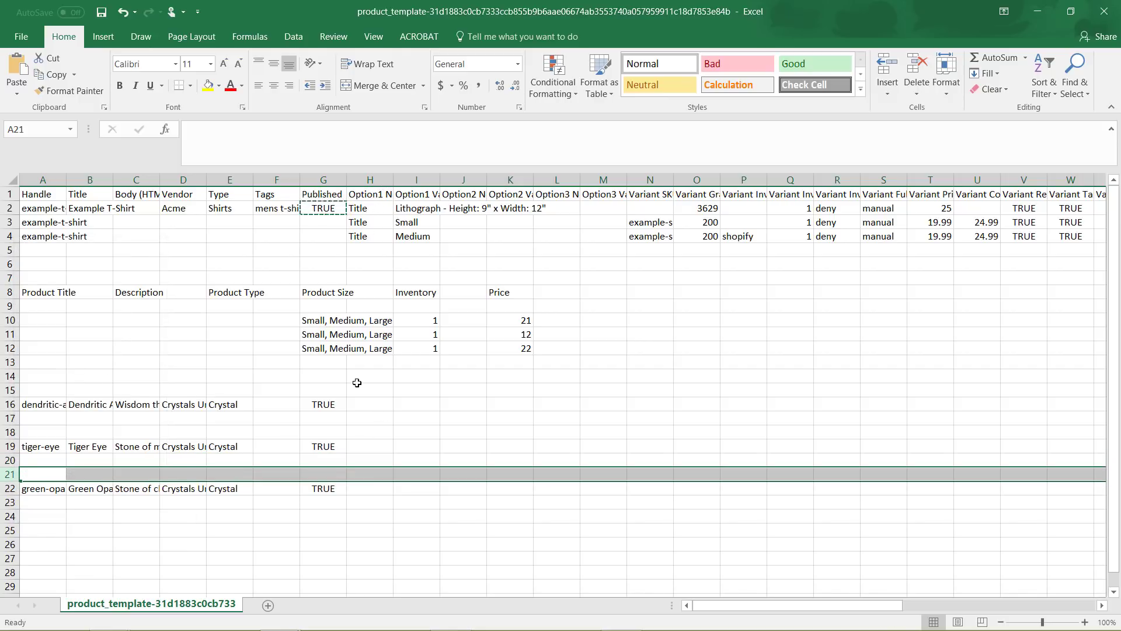
Enter Size as the first option's name for the dendritic-agate product in H16.
{"action": "left_click", "coordinate": [350, 407]}
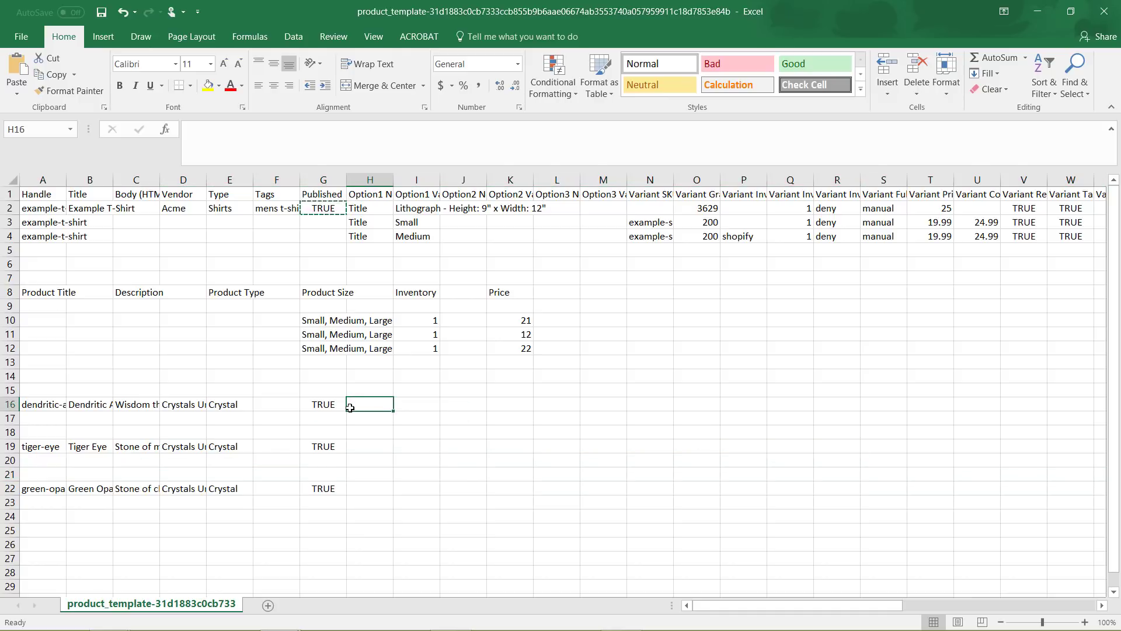
{"action": "type", "text": "Size"}
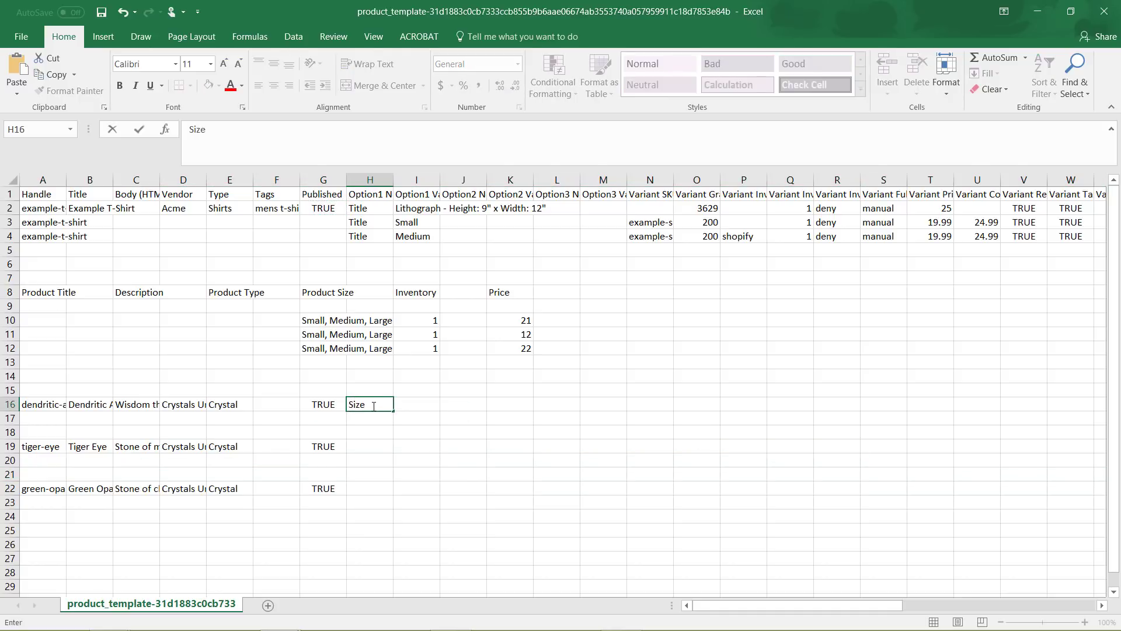
{"action": "double_click", "coordinate": [375, 406]}
{"action": "key", "text": "Return"}
{"action": "left_click", "coordinate": [385, 407]}
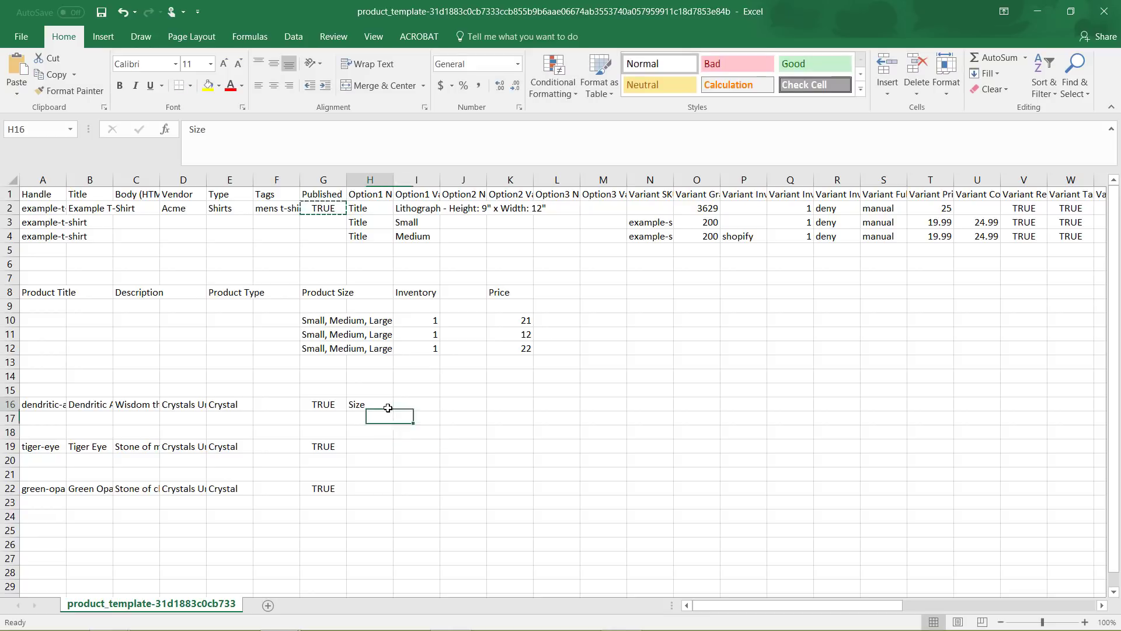
Copy the Size option name from H16 down through H24 for all three products' variant rows.
{"action": "key", "text": "ctrl+c"}
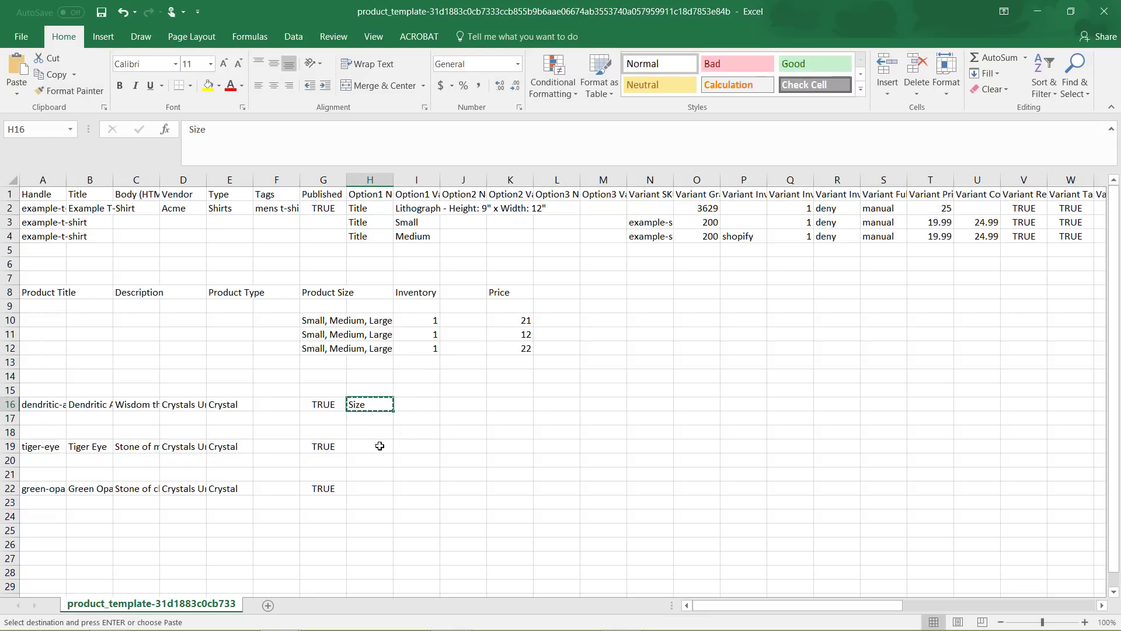
{"action": "left_click", "coordinate": [363, 489], "text": "shift"}
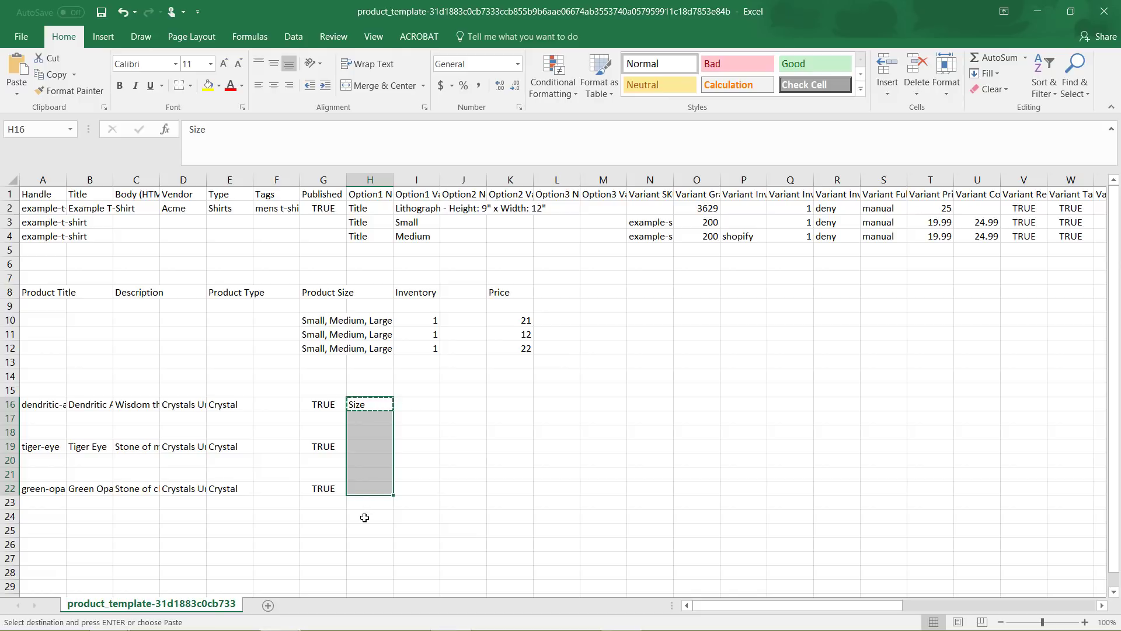
{"action": "left_click", "coordinate": [364, 513], "text": "shift"}
{"action": "key", "text": "ctrl+v"}
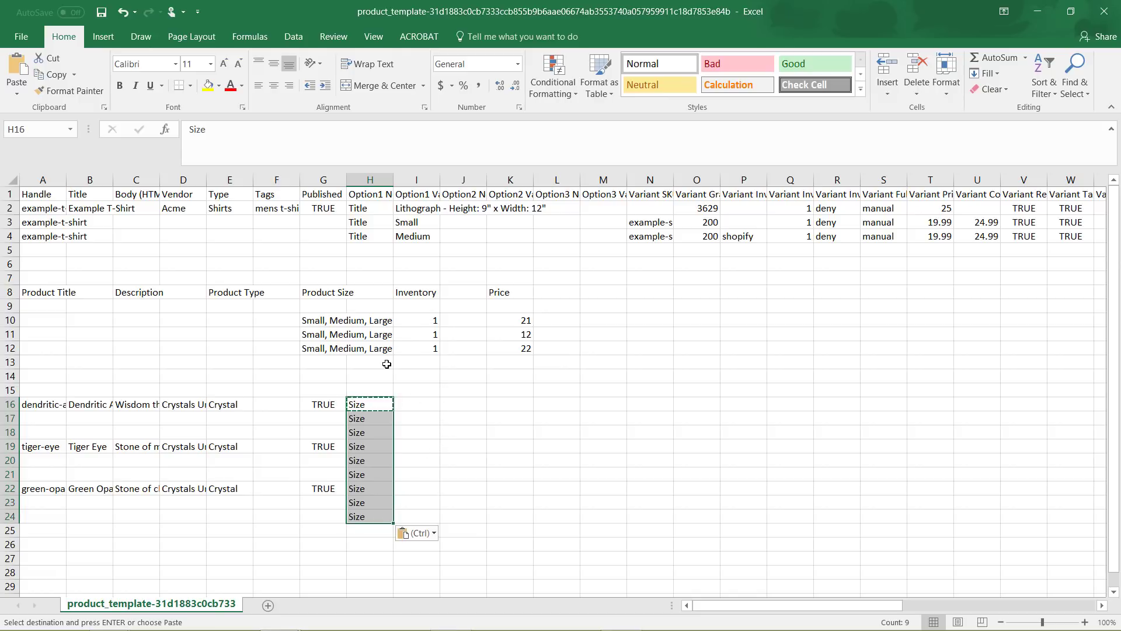
Enter Small, Medium and Large as the dendritic-agate product's first option values in I16 to I18.
{"action": "left_click", "coordinate": [409, 406]}
{"action": "type", "text": "Small"}
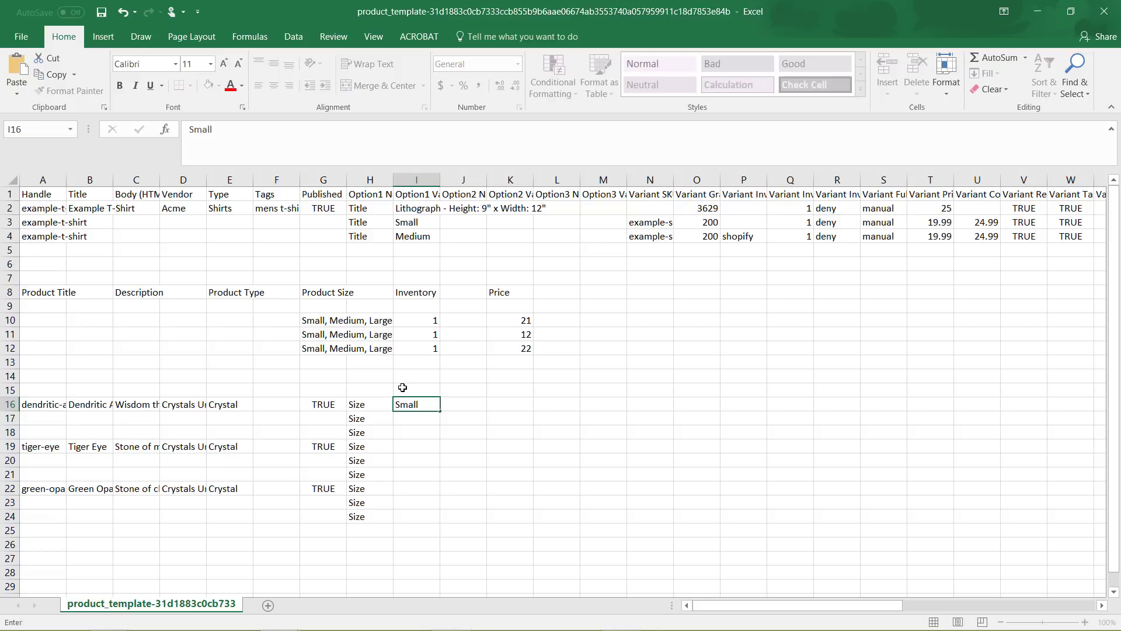
{"action": "key", "text": "Return"}
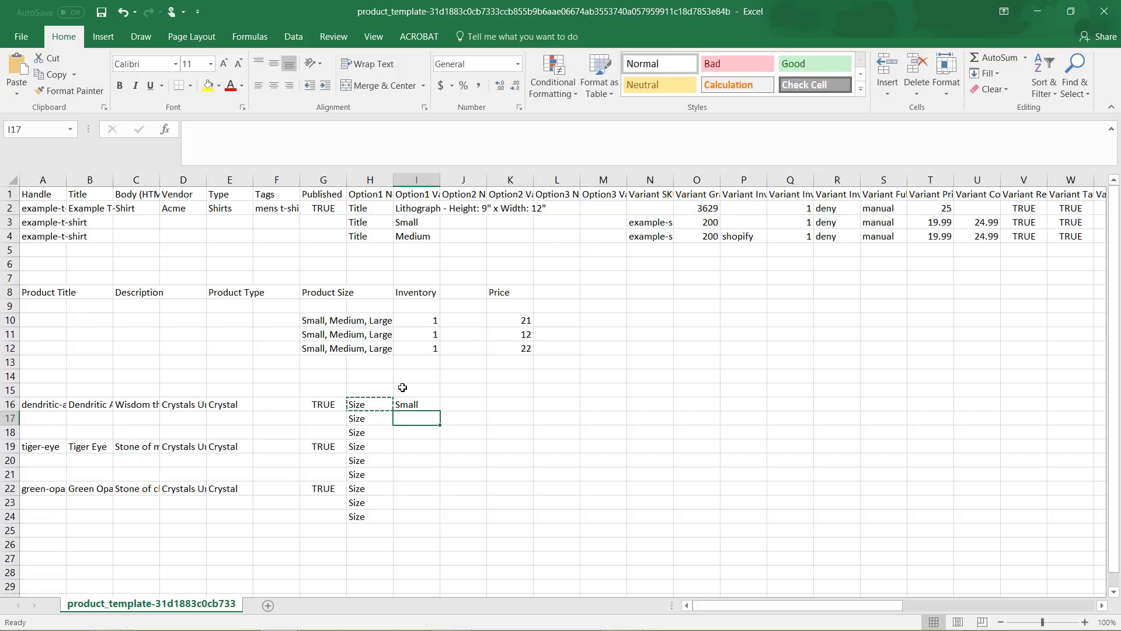
{"action": "type", "text": "Medium"}
{"action": "key", "text": "Return"}
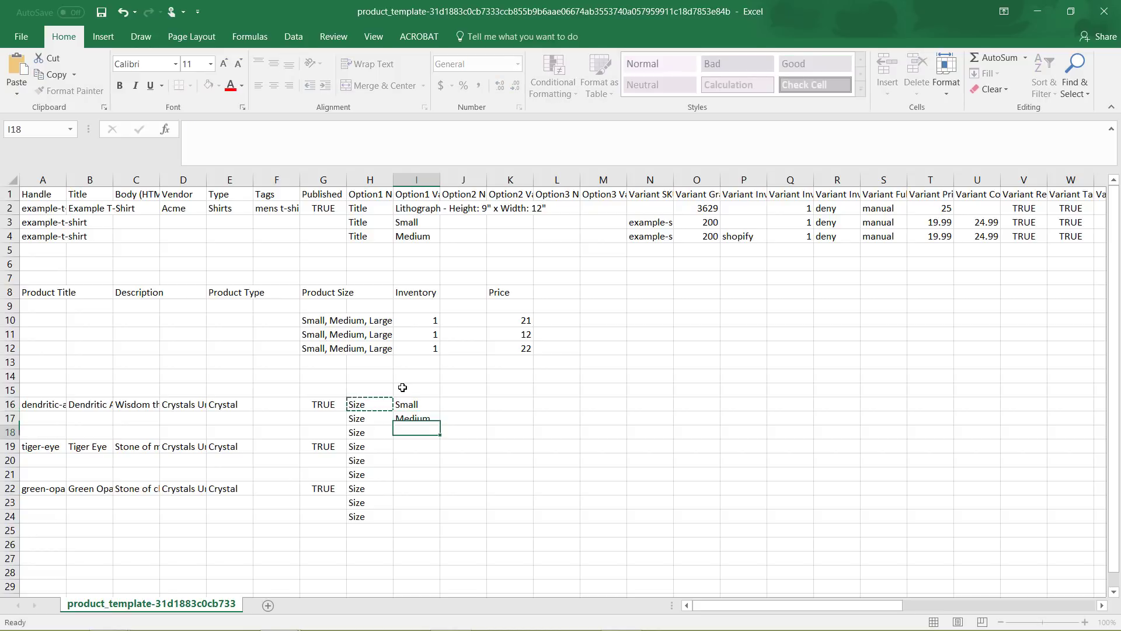
{"action": "type", "text": "Large"}
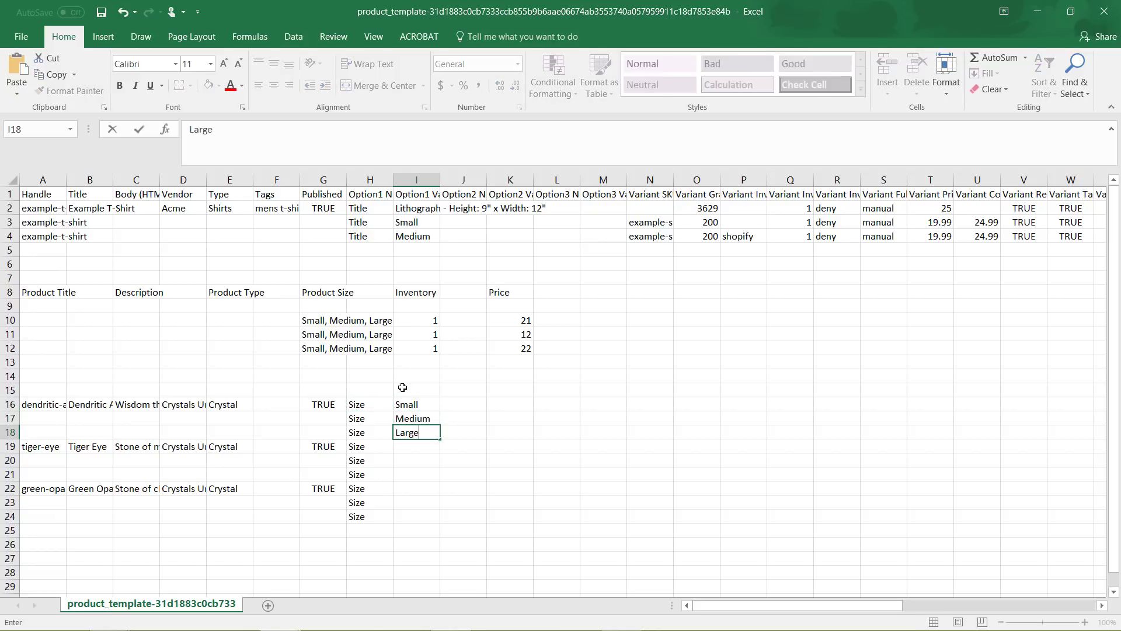
Copy the three size values from I16:I18 to the tiger-eye and green-opal rows in I19:I24.
{"action": "left_click_drag", "start_coordinate": [430, 401], "coordinate": [413, 516]}
{"action": "key", "text": "ctrl+c"}
{"action": "key", "text": "ctrl+v"}
{"action": "key", "text": "ctrl+v"}
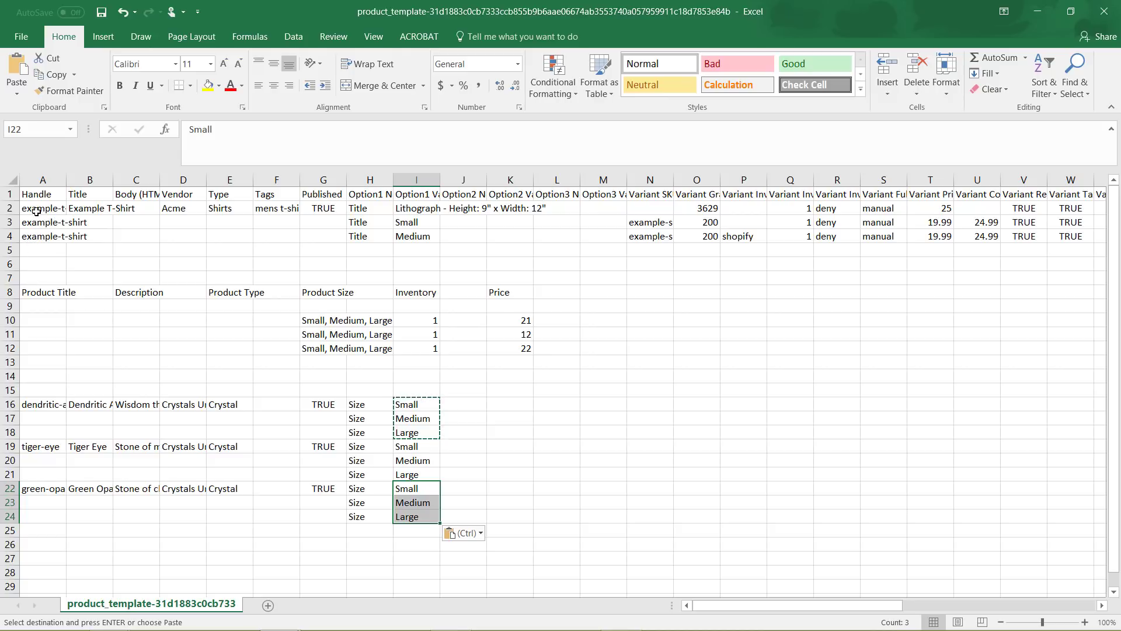
Copy the dendritic-agate handle from A16 into its two variant rows, A17 and A18.
{"action": "left_click", "coordinate": [36, 408]}
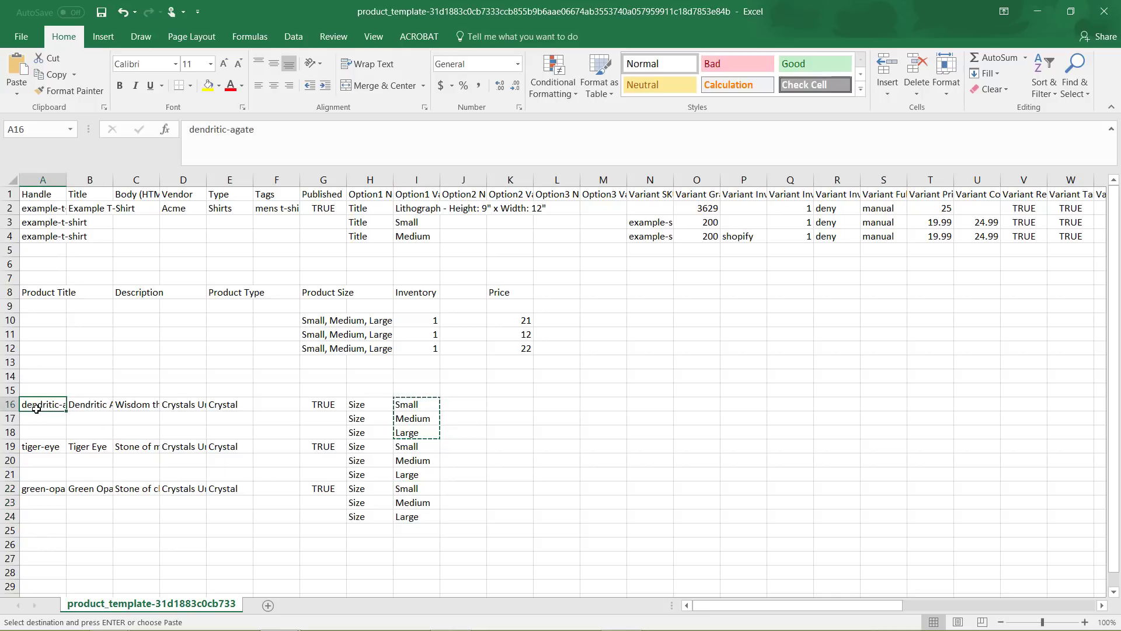
{"action": "key", "text": "ctrl+c"}
{"action": "left_click", "coordinate": [38, 419]}
{"action": "key", "text": "ctrl+v"}
{"action": "left_click", "coordinate": [40, 438]}
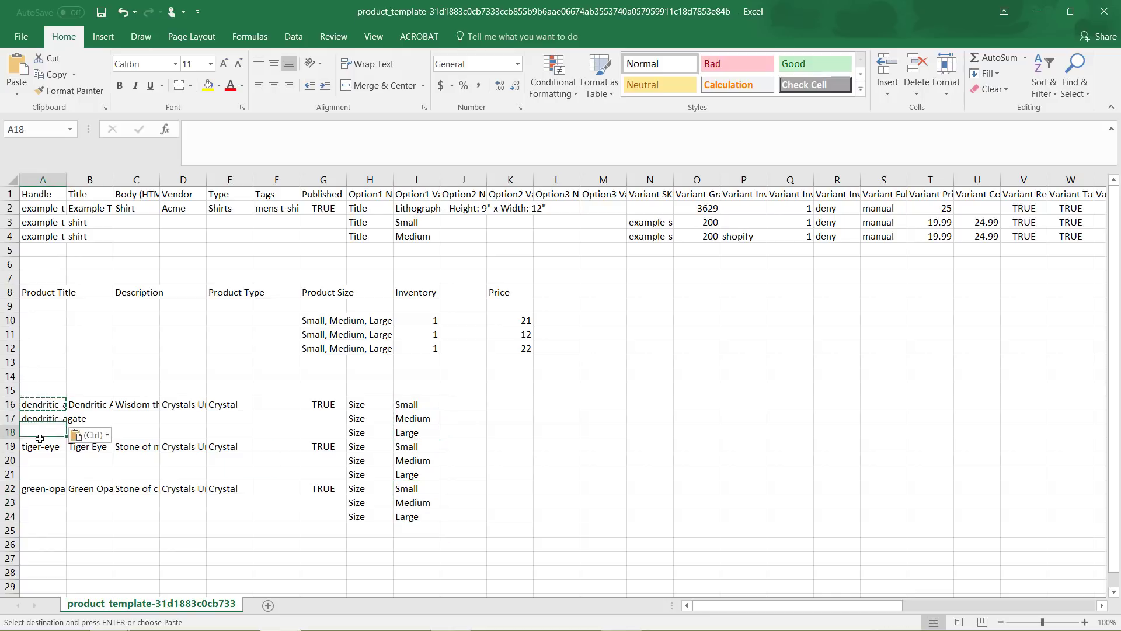
{"action": "key", "text": "ctrl+v"}
Copy the tiger-eye handle from A19 into its two variant rows, A20 and A21.
{"action": "left_click", "coordinate": [37, 447]}
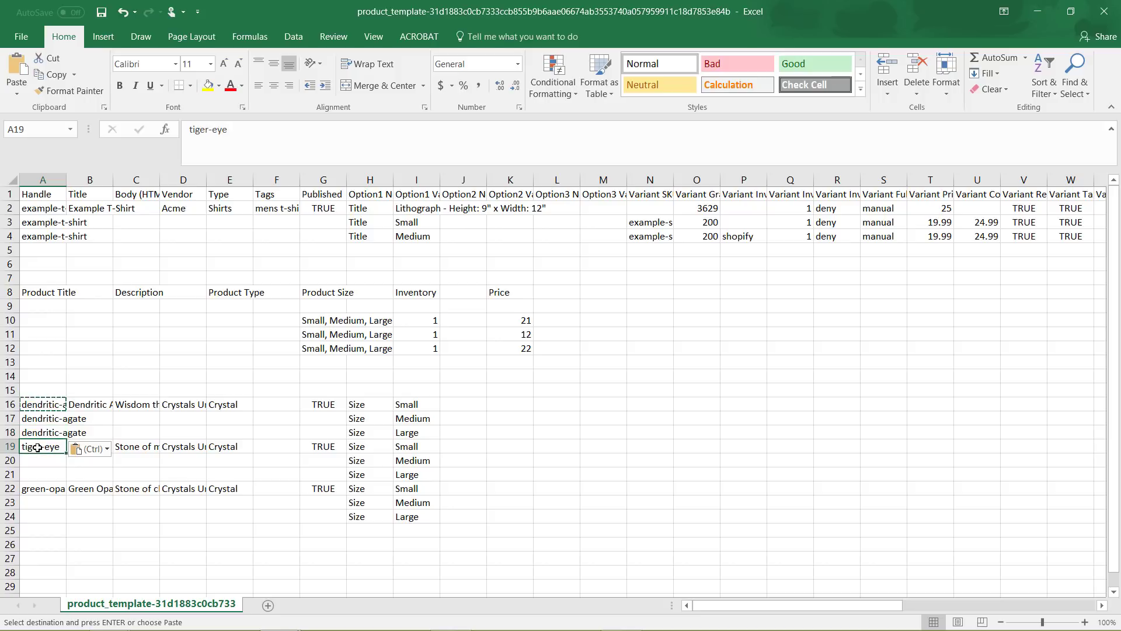
{"action": "key", "text": "ctrl+c"}
{"action": "left_click", "coordinate": [39, 461]}
{"action": "key", "text": "ctrl+v"}
{"action": "left_click", "coordinate": [37, 475]}
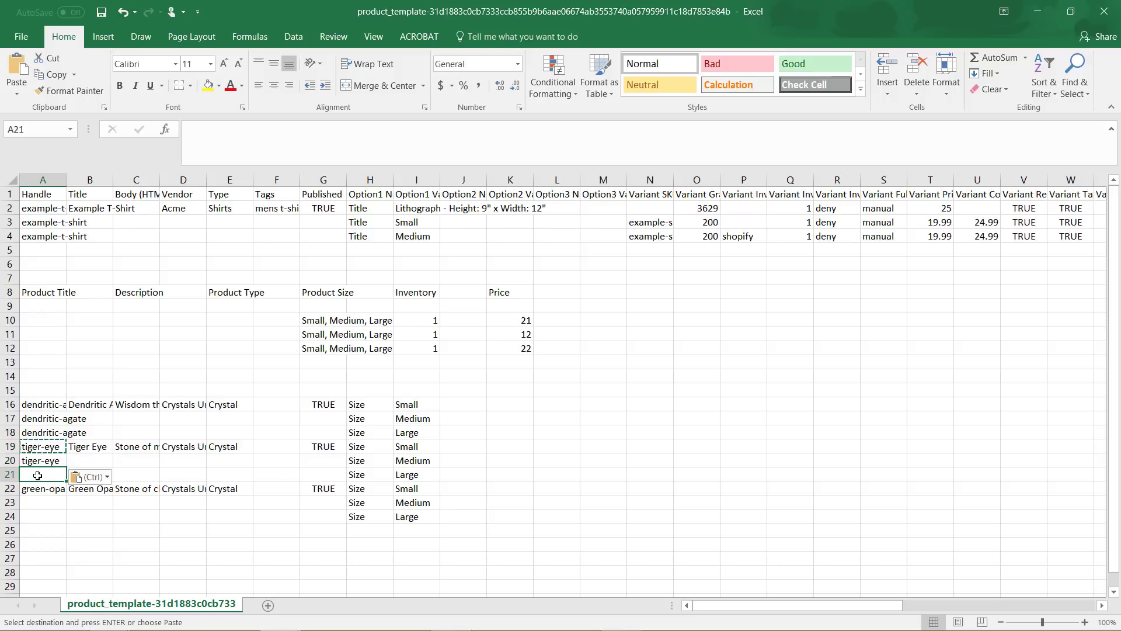
{"action": "key", "text": "ctrl+v"}
Copy the green-opal handle from A22 into its two variant rows, A23 and A24.
{"action": "left_click", "coordinate": [33, 491]}
{"action": "key", "text": "ctrl+c"}
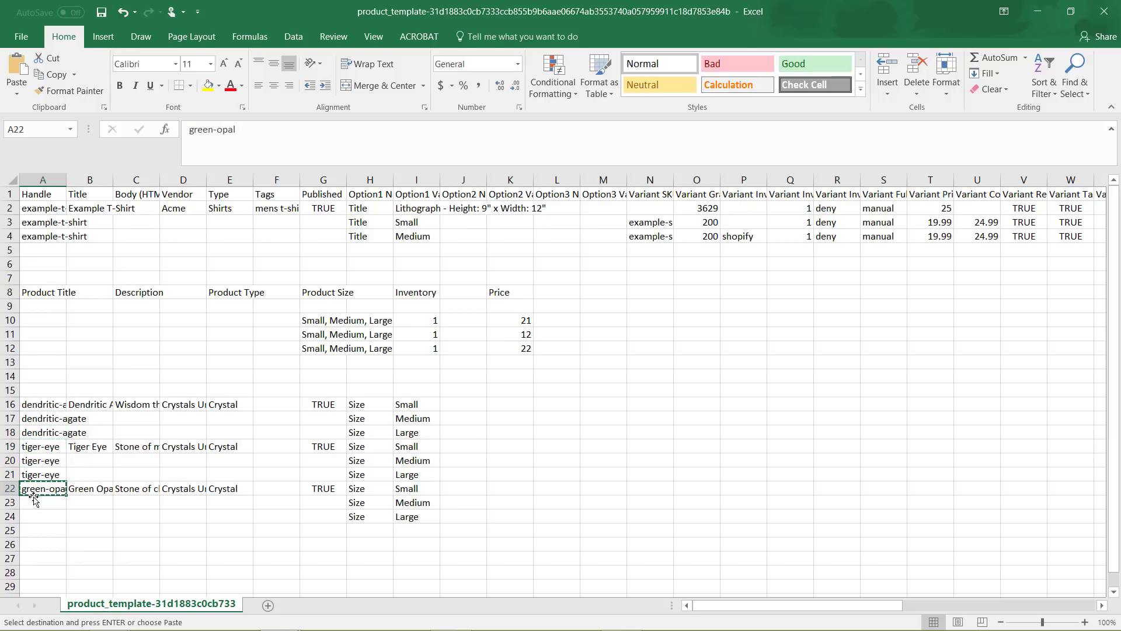
{"action": "left_click", "coordinate": [33, 505]}
{"action": "key", "text": "ctrl+v"}
{"action": "left_click", "coordinate": [34, 517]}
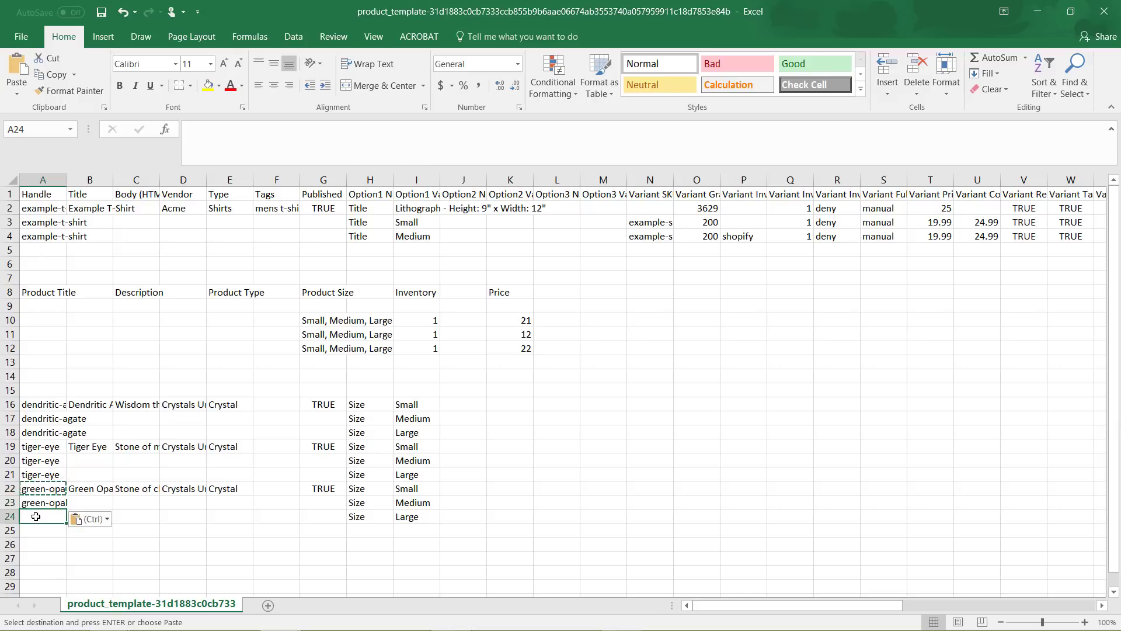
{"action": "key", "text": "ctrl+v"}
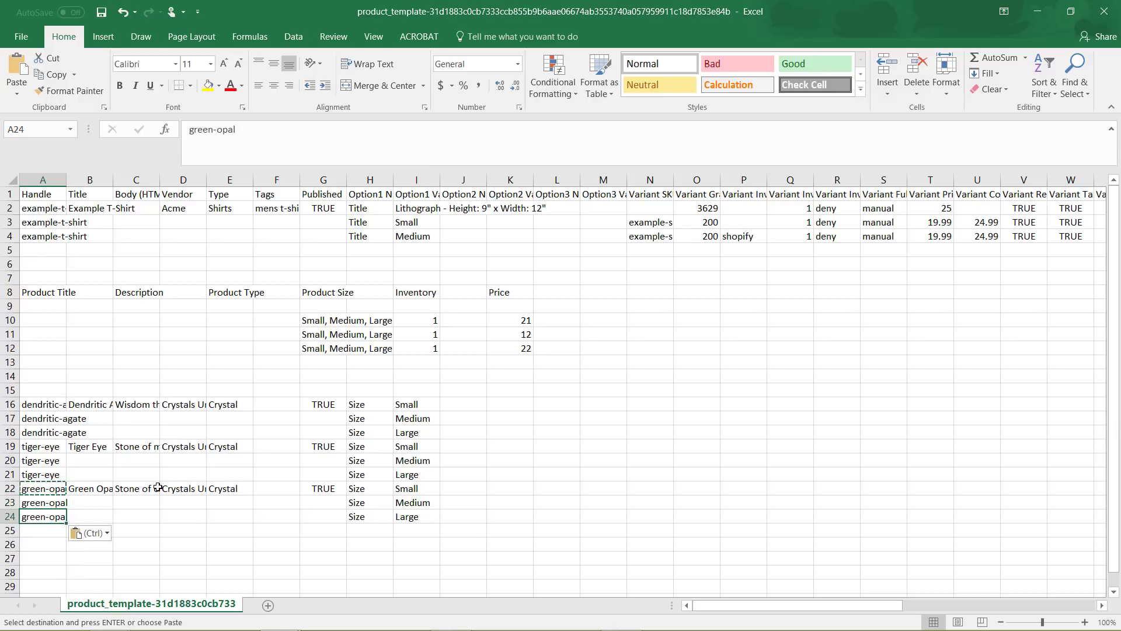
{"action": "left_click", "coordinate": [107, 506]}
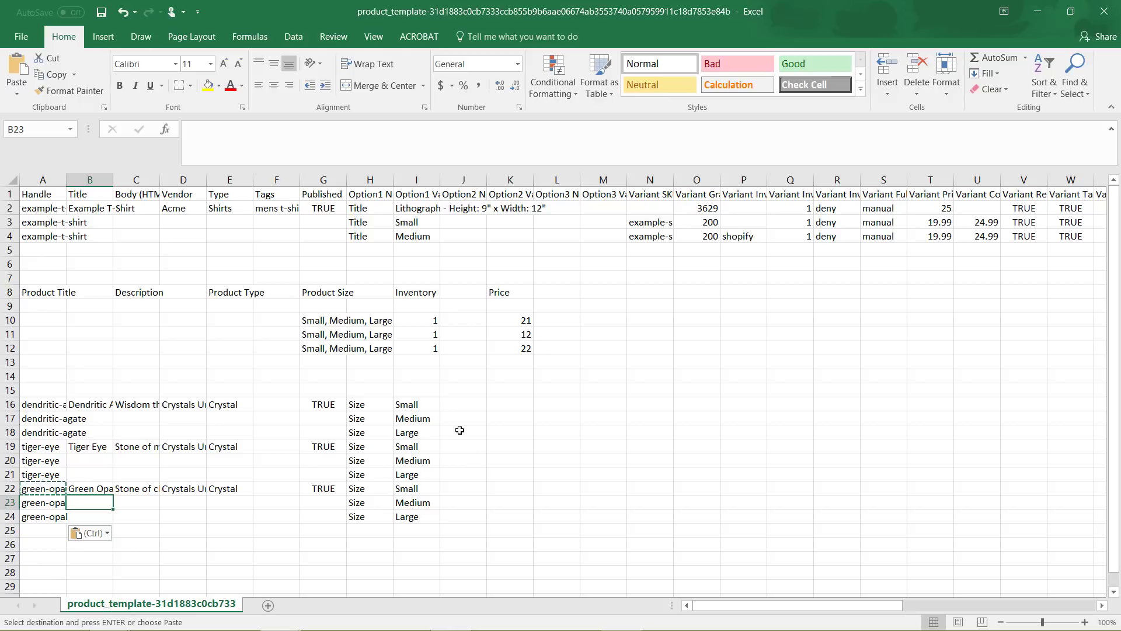
{"action": "left_click", "coordinate": [418, 405]}
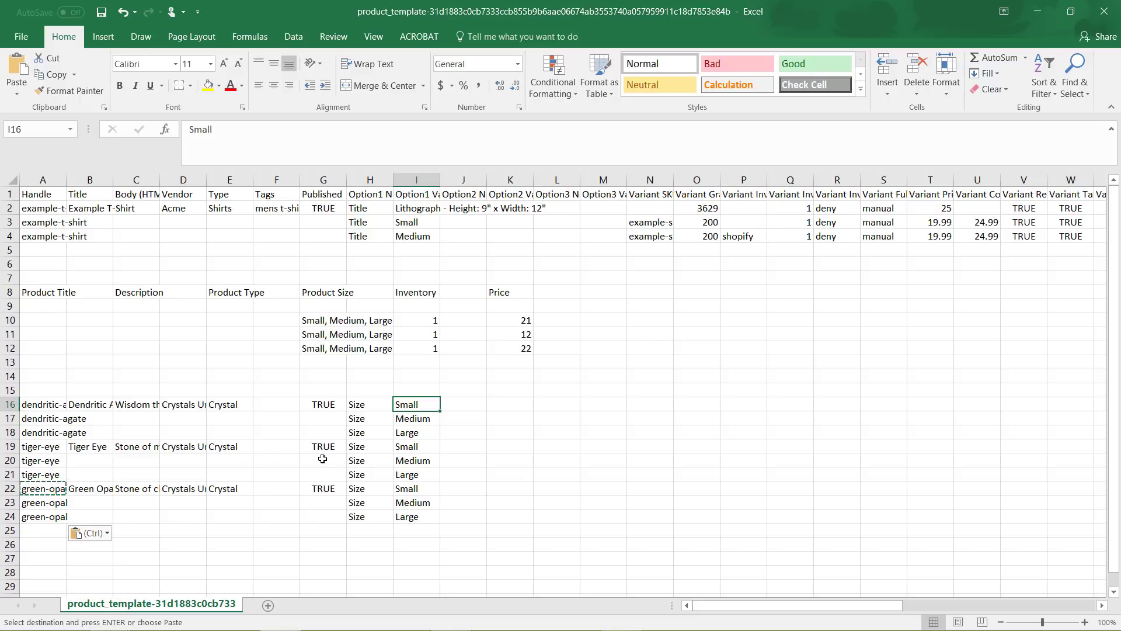
Clear the three source entries under Product Size in G10 to G12.
{"action": "left_click", "coordinate": [336, 348]}
{"action": "left_click", "coordinate": [337, 320], "text": "shift"}
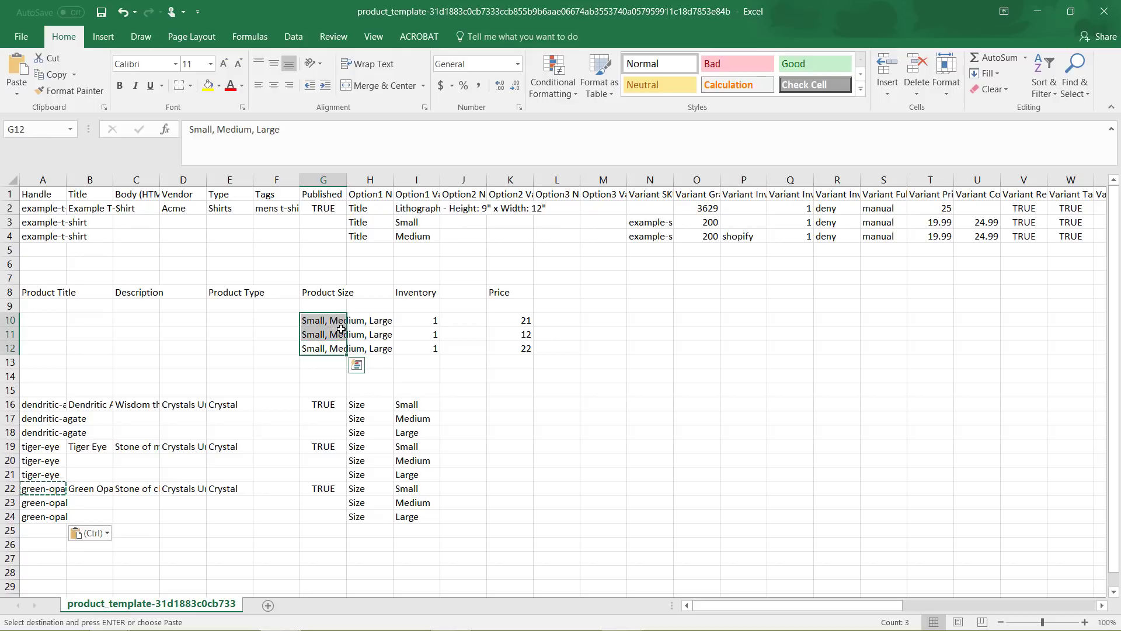
{"action": "key", "text": "BackSpace"}
{"action": "key", "text": "Up"}
{"action": "key", "text": "BackSpace"}
{"action": "key", "text": "Up"}
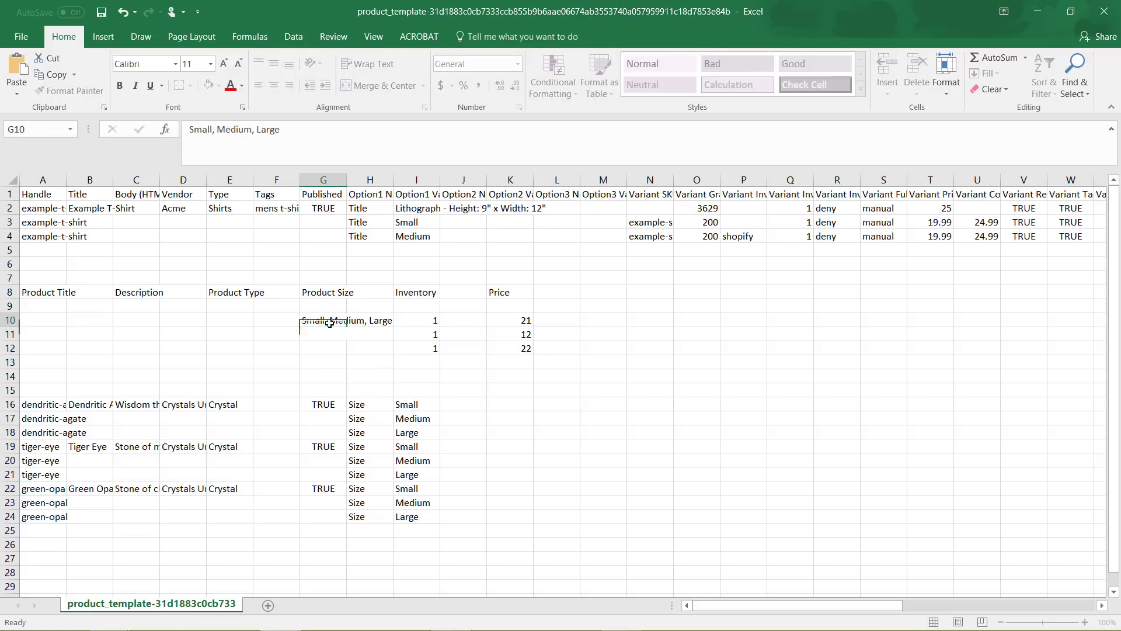
{"action": "key", "text": "BackSpace"}
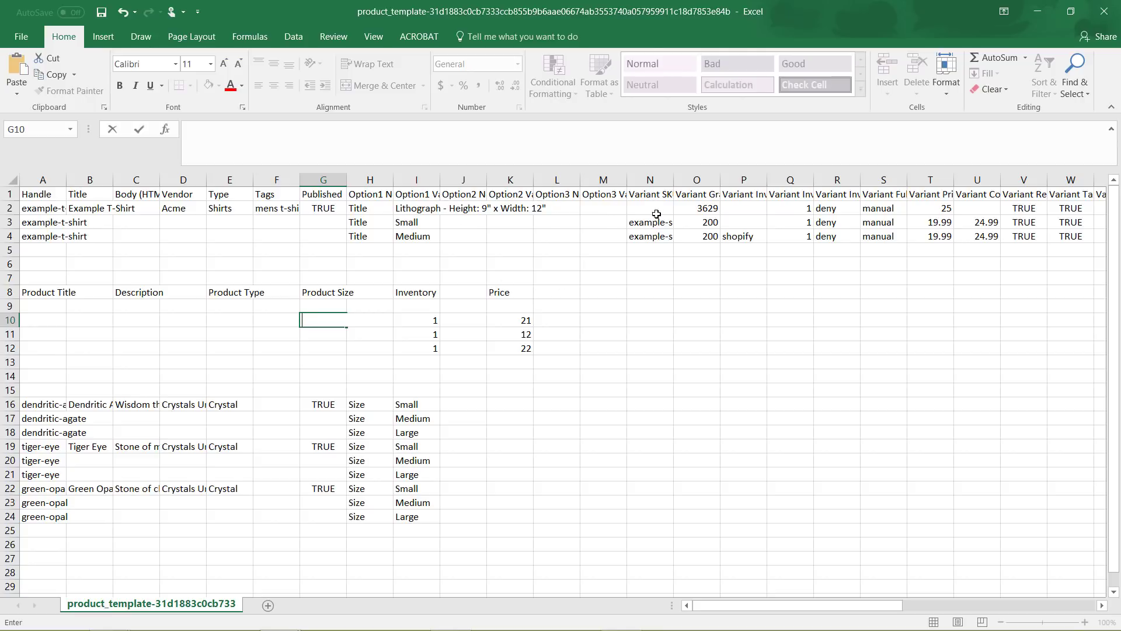
Following the example SKU format, fill the Variant SKU in N16 with the copied handle extended to dendritic-agate-small.
{"action": "left_click", "coordinate": [657, 192]}
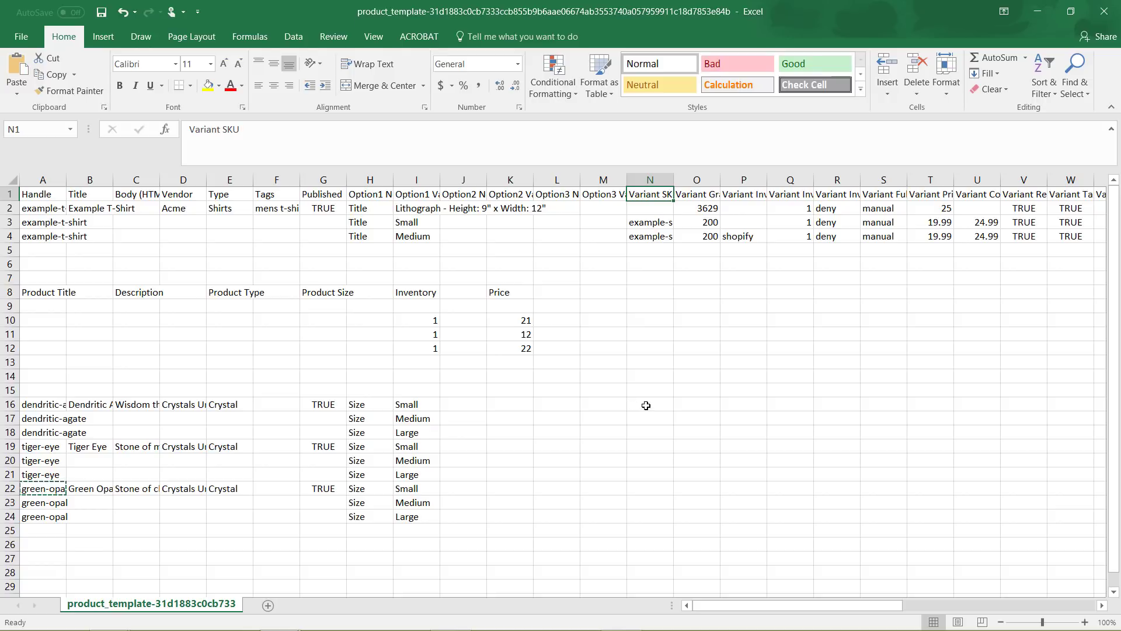
{"action": "left_click", "coordinate": [659, 225]}
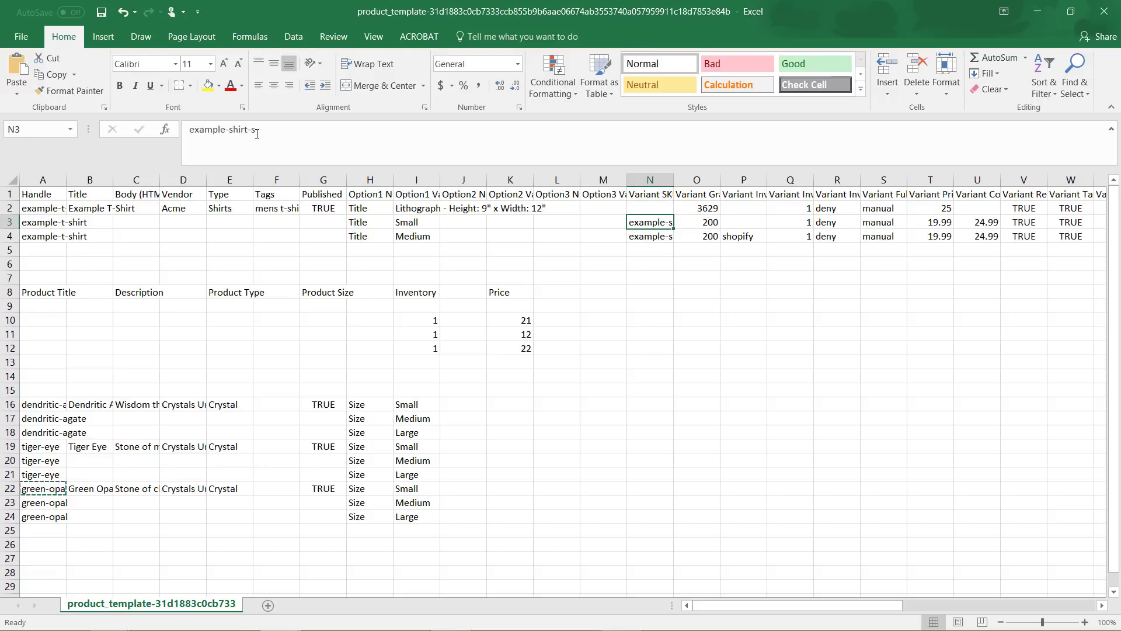
{"action": "left_click", "coordinate": [662, 405]}
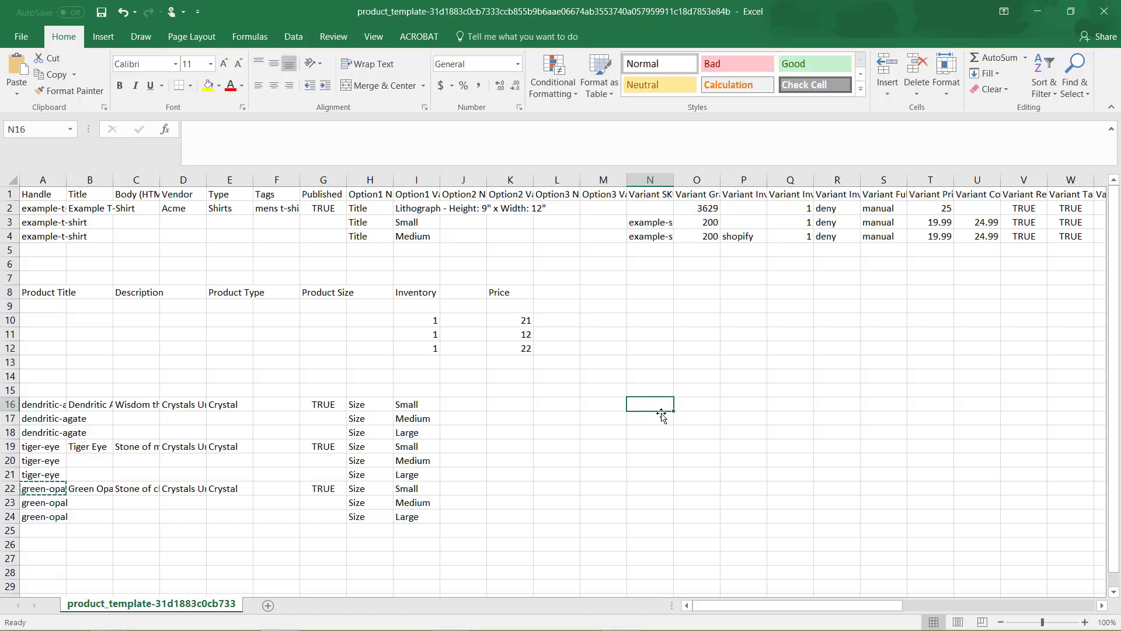
{"action": "left_click", "coordinate": [48, 404]}
{"action": "key", "text": "ctrl+c"}
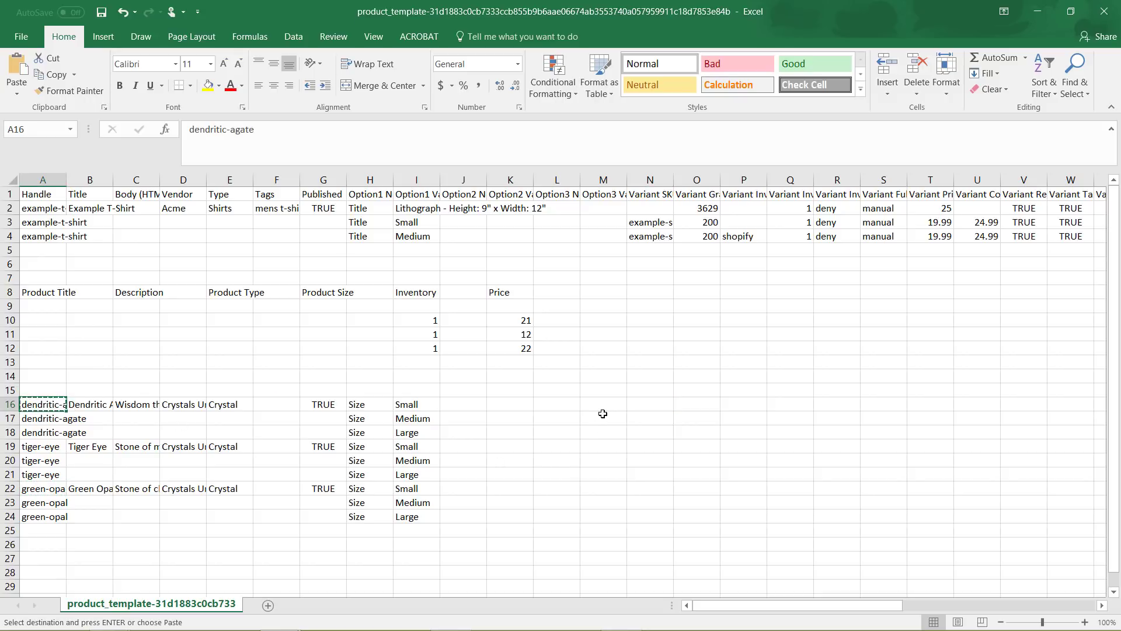
{"action": "left_click", "coordinate": [655, 406]}
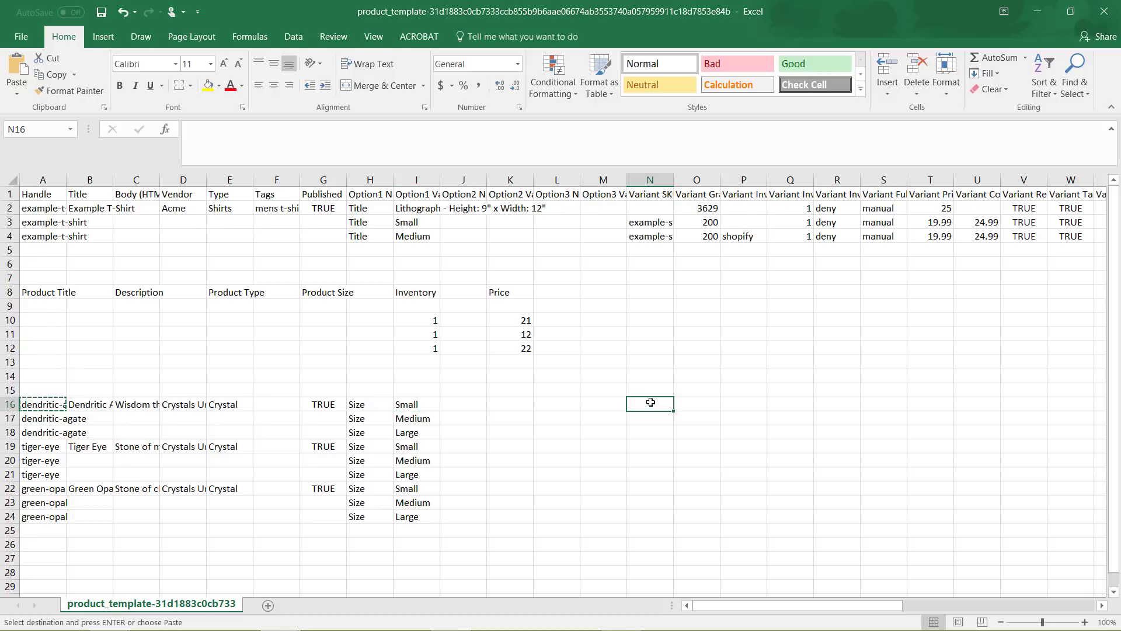
{"action": "key", "text": "ctrl+v"}
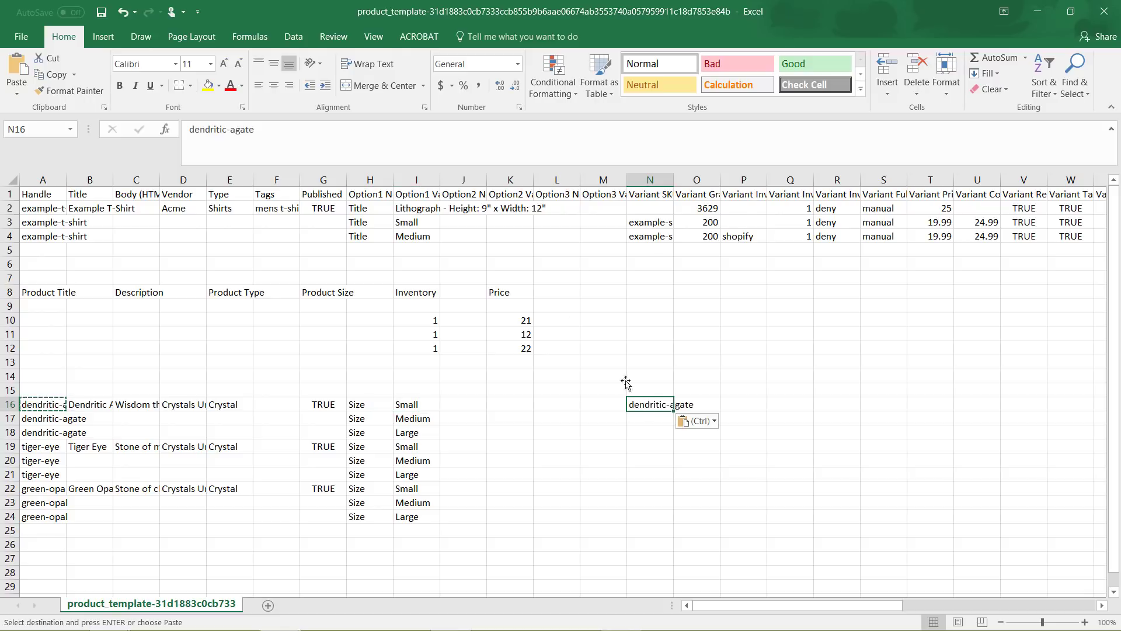
{"action": "left_click", "coordinate": [322, 139]}
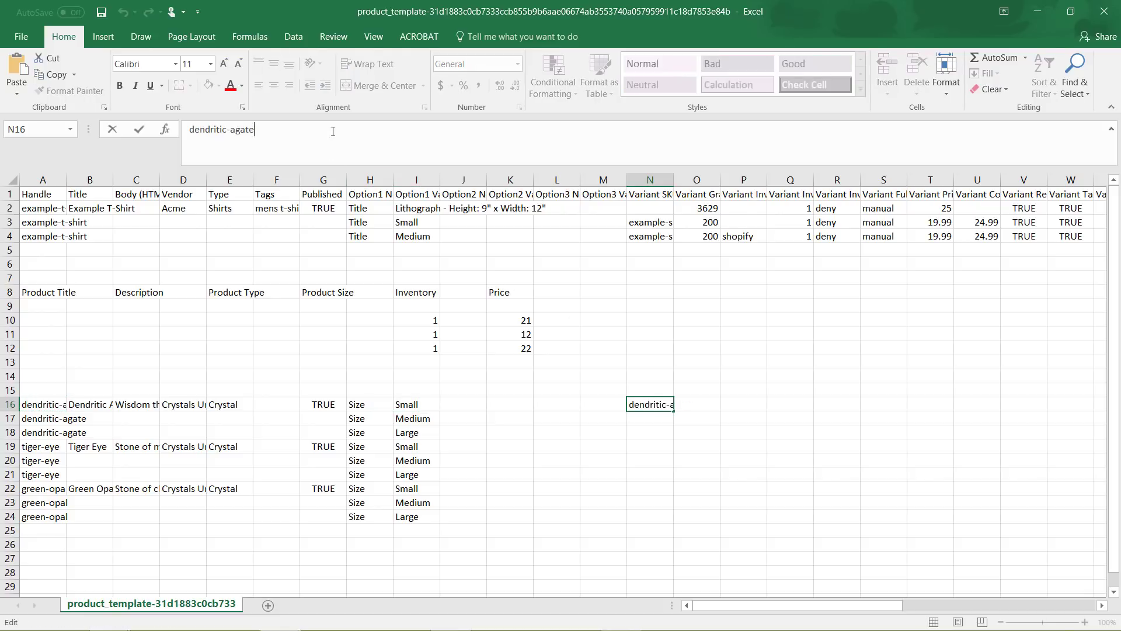
{"action": "type", "text": "-small"}
Fill the Variant SKU in N17 with the copied handle extended to dendritic-agate-medium.
{"action": "left_click", "coordinate": [649, 421]}
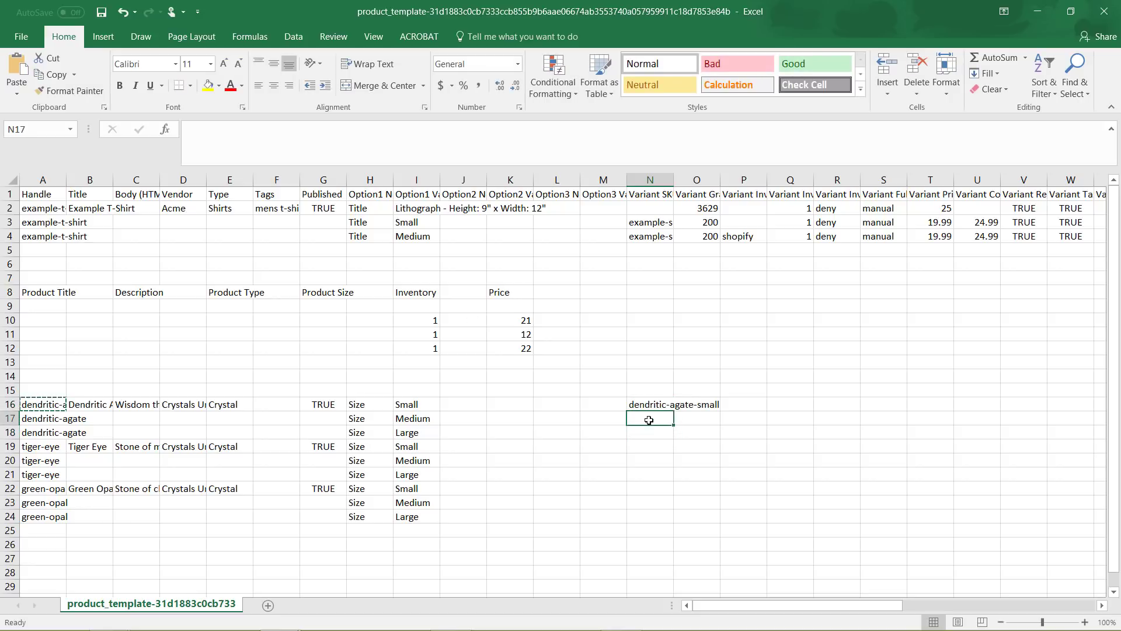
{"action": "key", "text": "ctrl+v"}
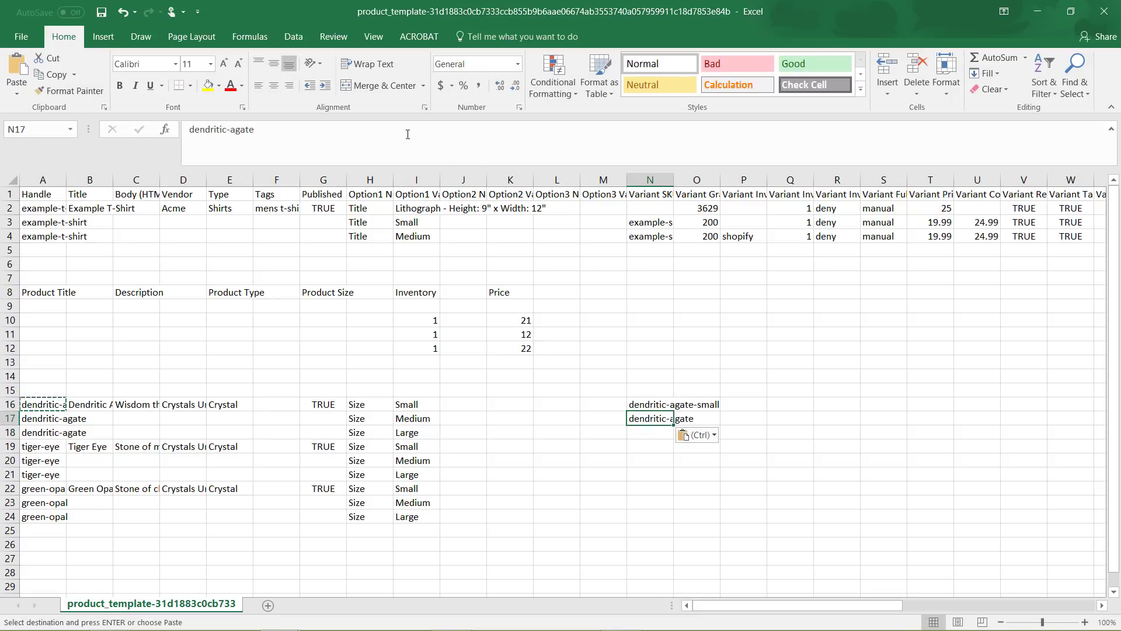
{"action": "left_click", "coordinate": [408, 134]}
{"action": "type", "text": "-me"}
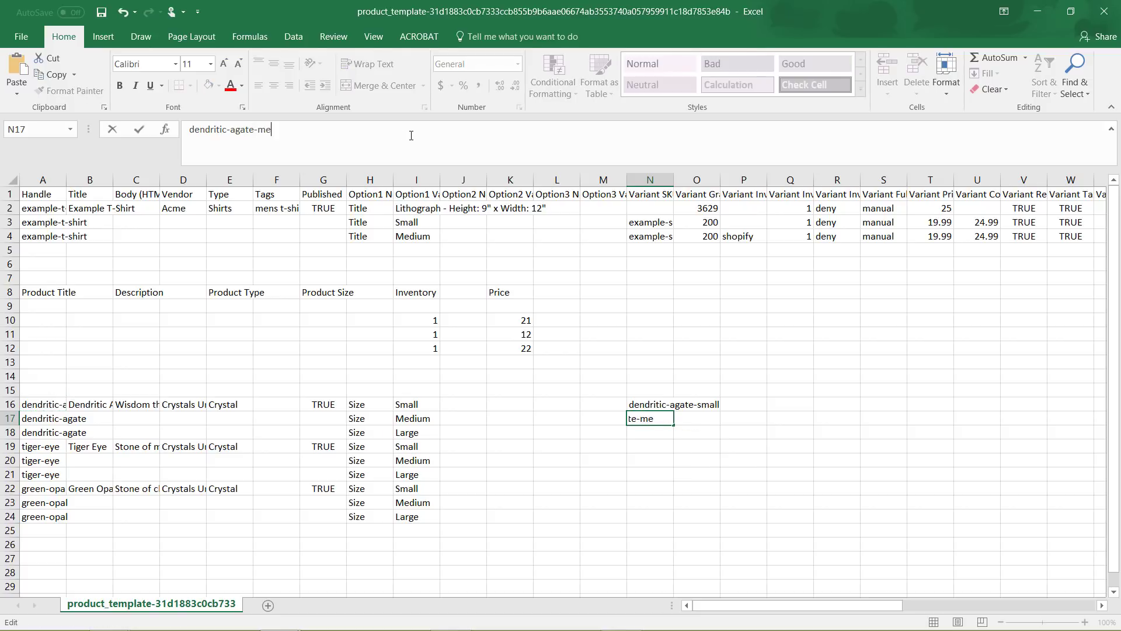
{"action": "type", "text": "dium"}
Fill the Variant SKU in N18 with the copied handle extended to dendritic-agate-large.
{"action": "left_click", "coordinate": [645, 433]}
{"action": "key", "text": "ctrl+v"}
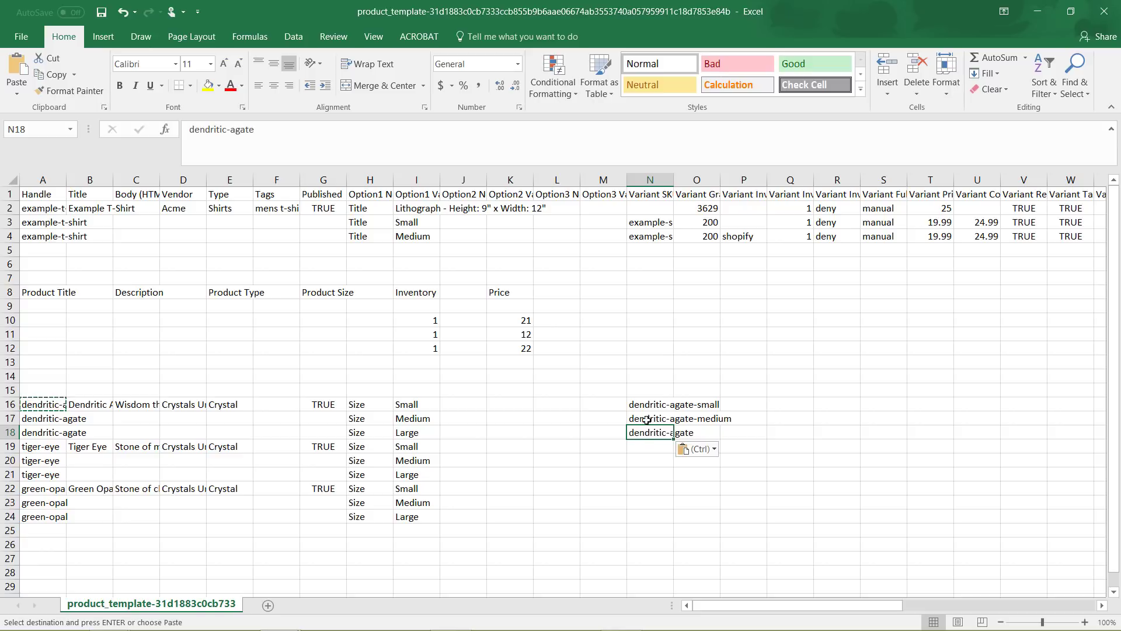
{"action": "key", "text": "F2"}
{"action": "type", "text": "-large"}
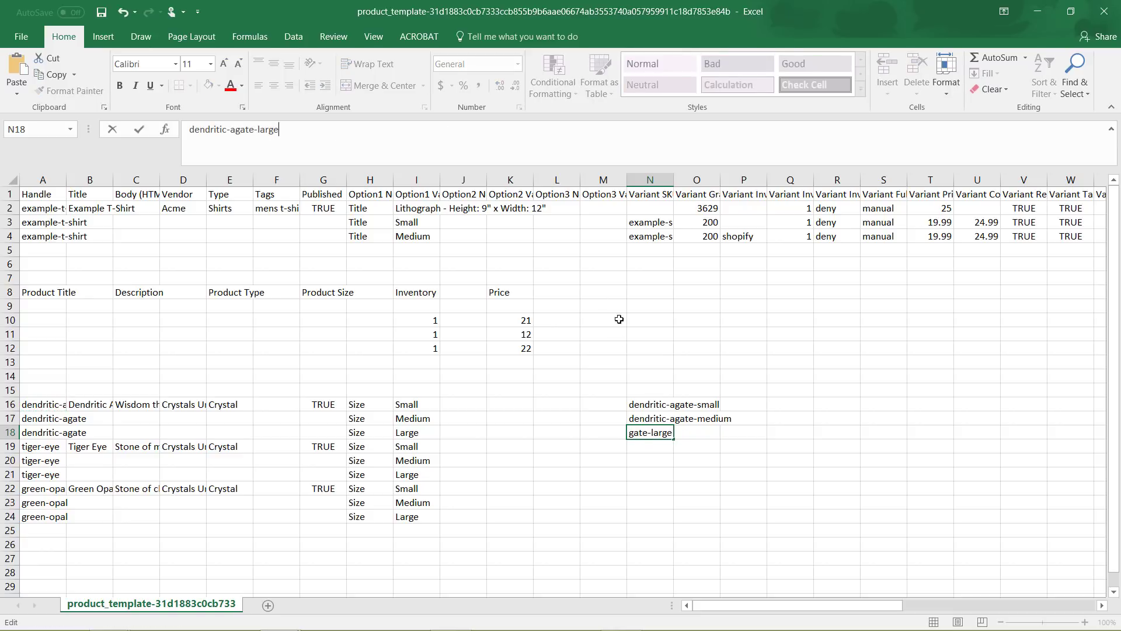
{"action": "left_click", "coordinate": [522, 501]}
Copy the tiger-eye and green-opal handles from A19:A24 into the Variant SKU cells N19:N24.
{"action": "left_click", "coordinate": [39, 446]}
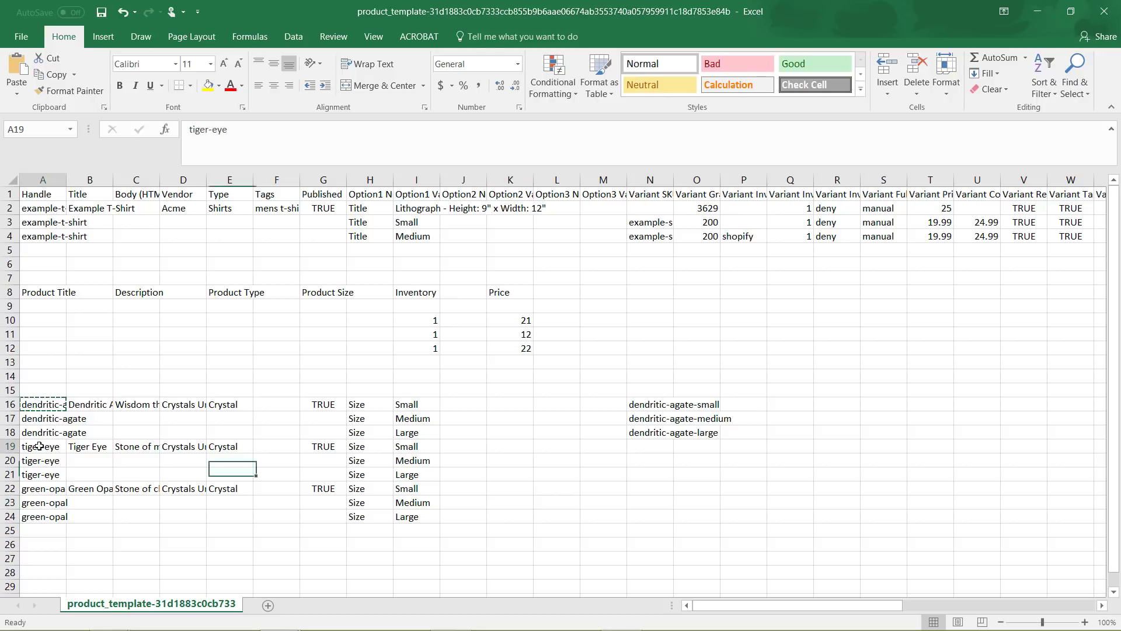
{"action": "left_click", "coordinate": [35, 514], "text": "shift"}
{"action": "key", "text": "ctrl+c"}
{"action": "left_click", "coordinate": [680, 442]}
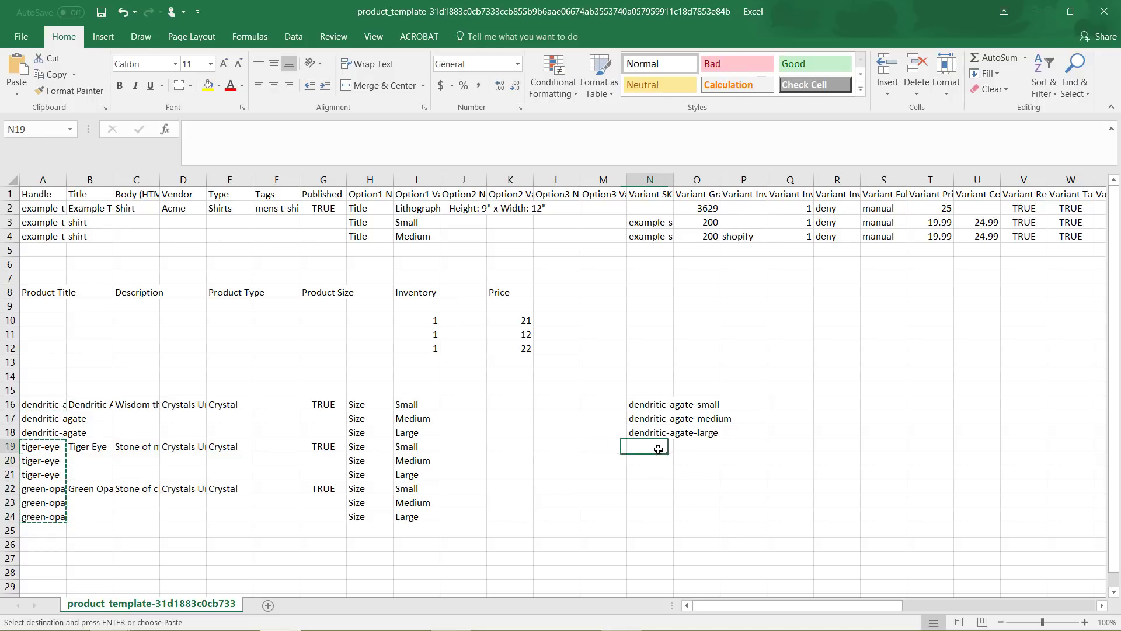
{"action": "left_click", "coordinate": [638, 516], "text": "shift"}
{"action": "key", "text": "ctrl+v"}
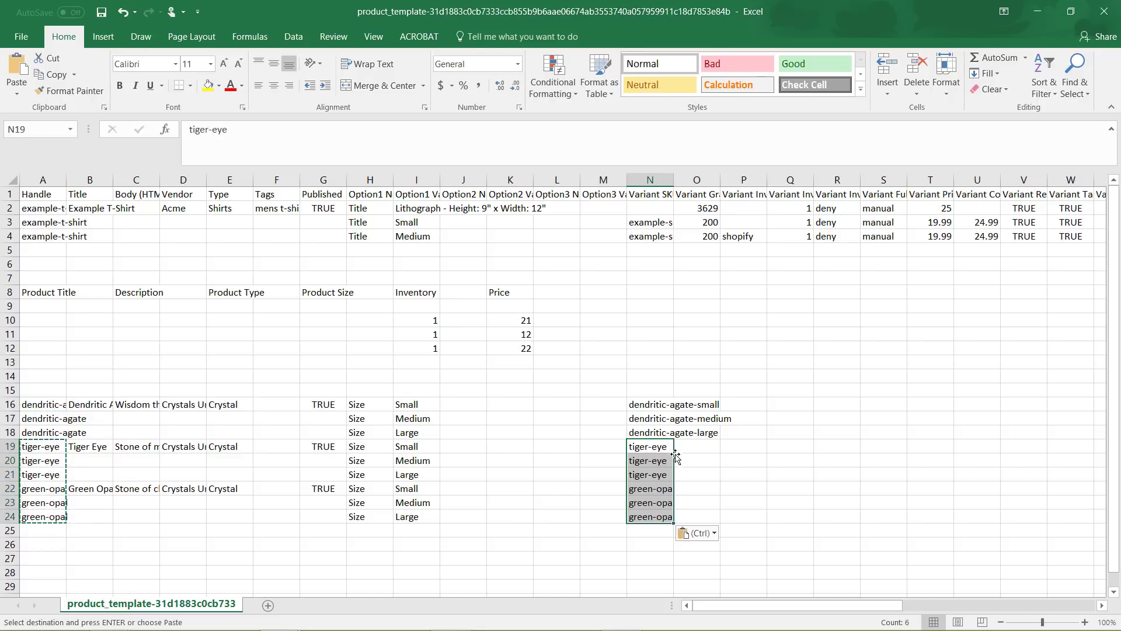
Extend the tiger-eye Variant SKUs in N19:N21 to tiger-eye-small, tiger-eye-medium and tiger-eye-large.
{"action": "left_click", "coordinate": [648, 447]}
{"action": "left_click", "coordinate": [236, 121]}
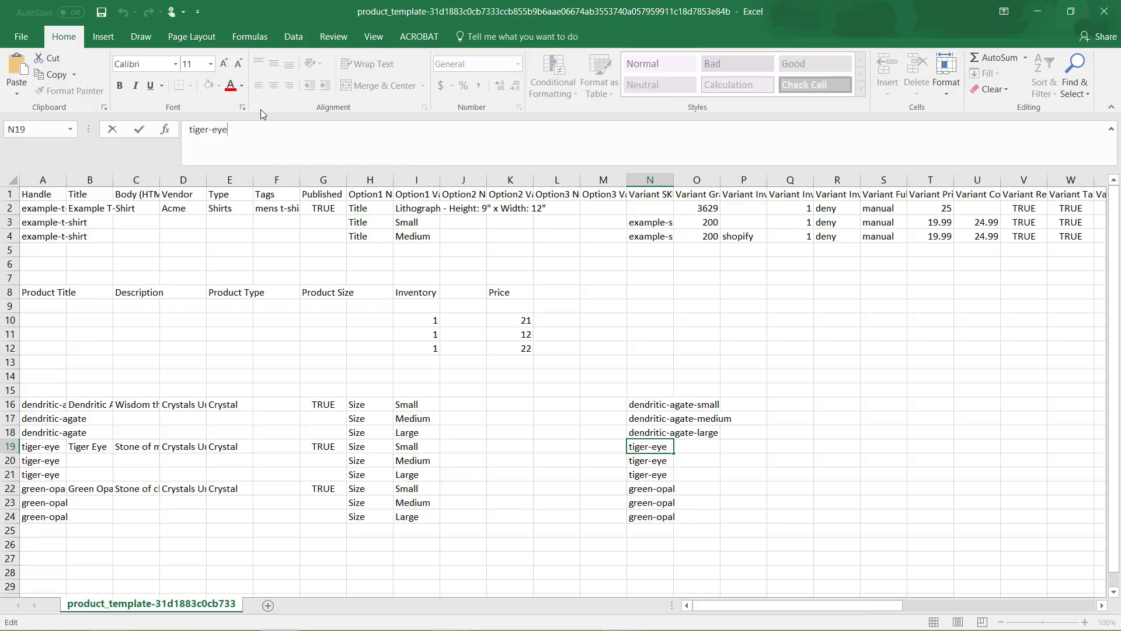
{"action": "type", "text": "-small"}
{"action": "left_click", "coordinate": [663, 464]}
{"action": "left_click", "coordinate": [296, 141]}
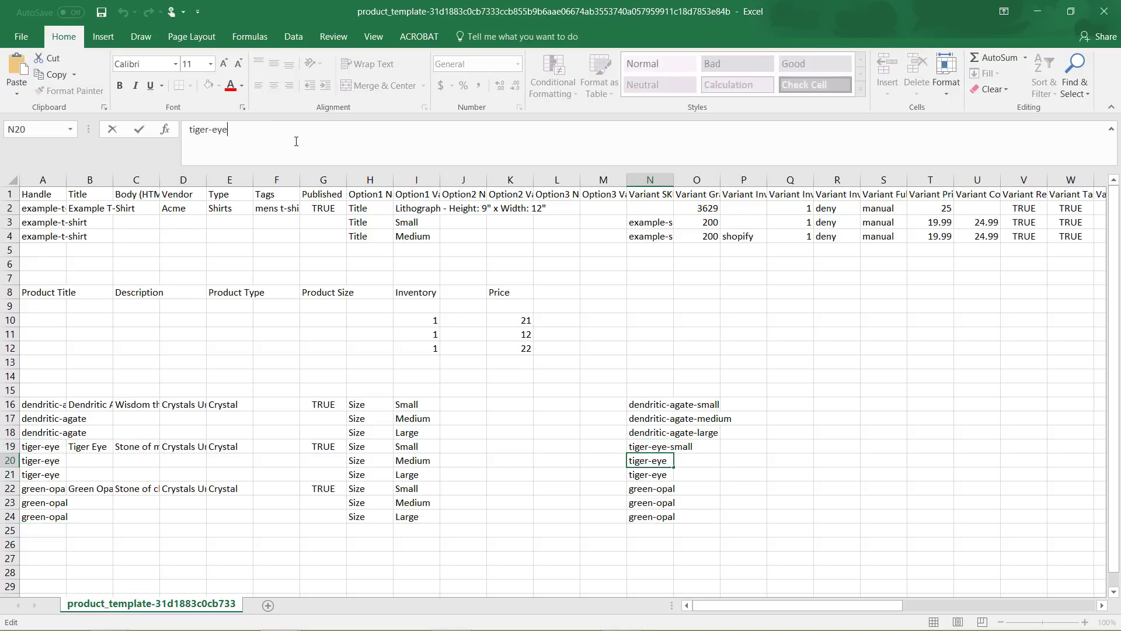
{"action": "type", "text": "-medium"}
{"action": "key", "text": "Return"}
{"action": "left_click", "coordinate": [309, 149]}
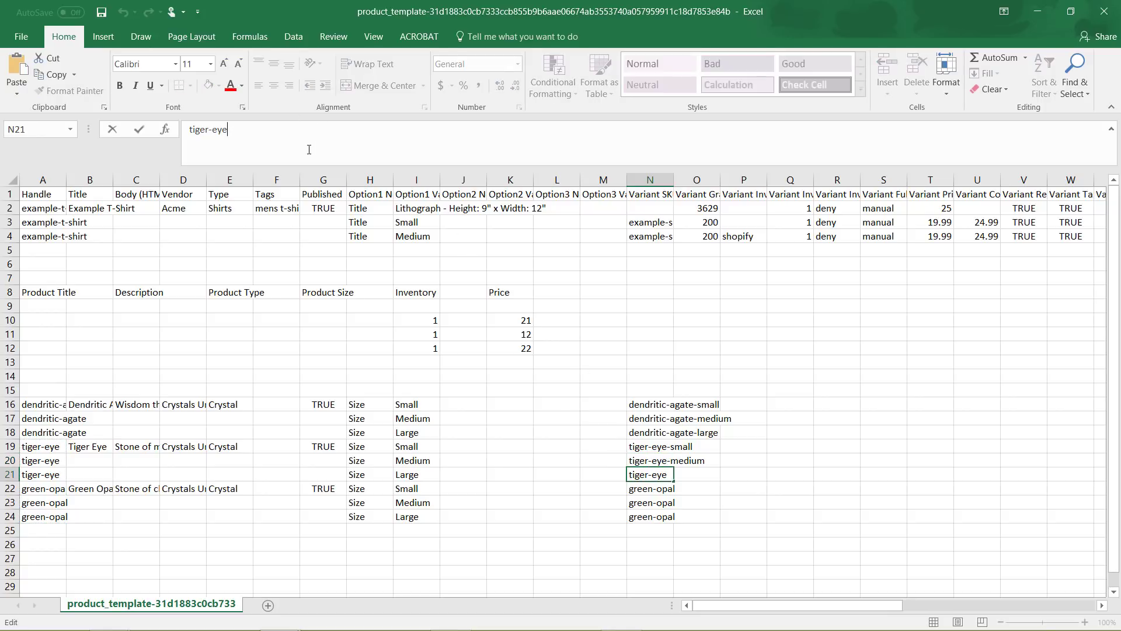
{"action": "type", "text": "-large"}
{"action": "key", "text": "Return"}
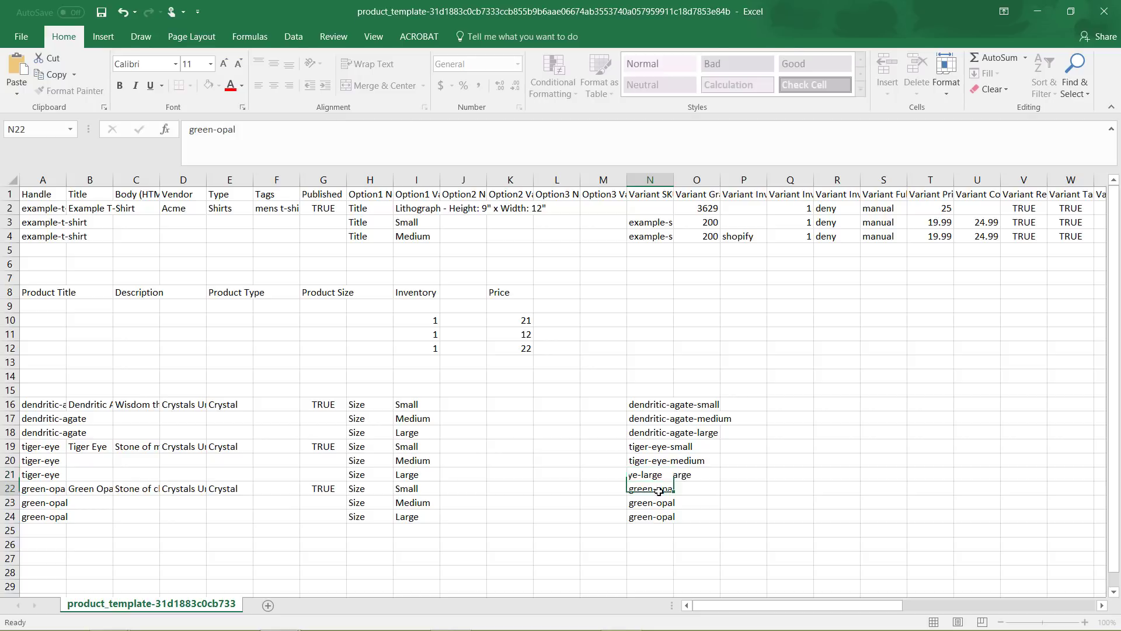
Extend the green-opal Variant SKUs in N22:N24 to green-opal-small, green-opal-medium and green-opal-large.
{"action": "left_click", "coordinate": [263, 142]}
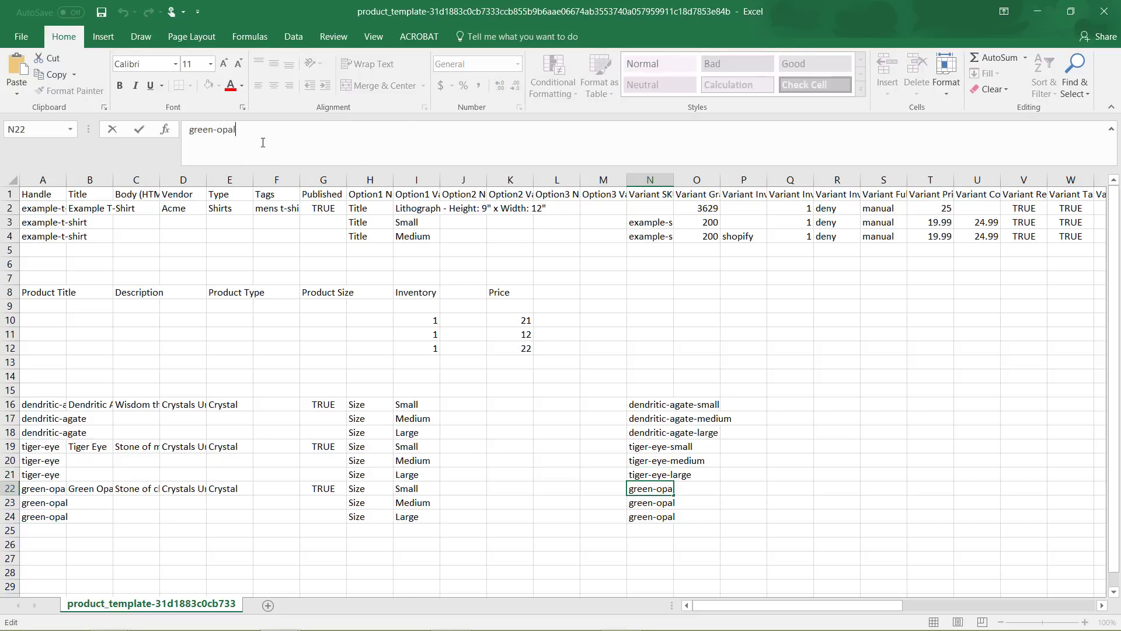
{"action": "type", "text": "-small"}
{"action": "left_click", "coordinate": [665, 508]}
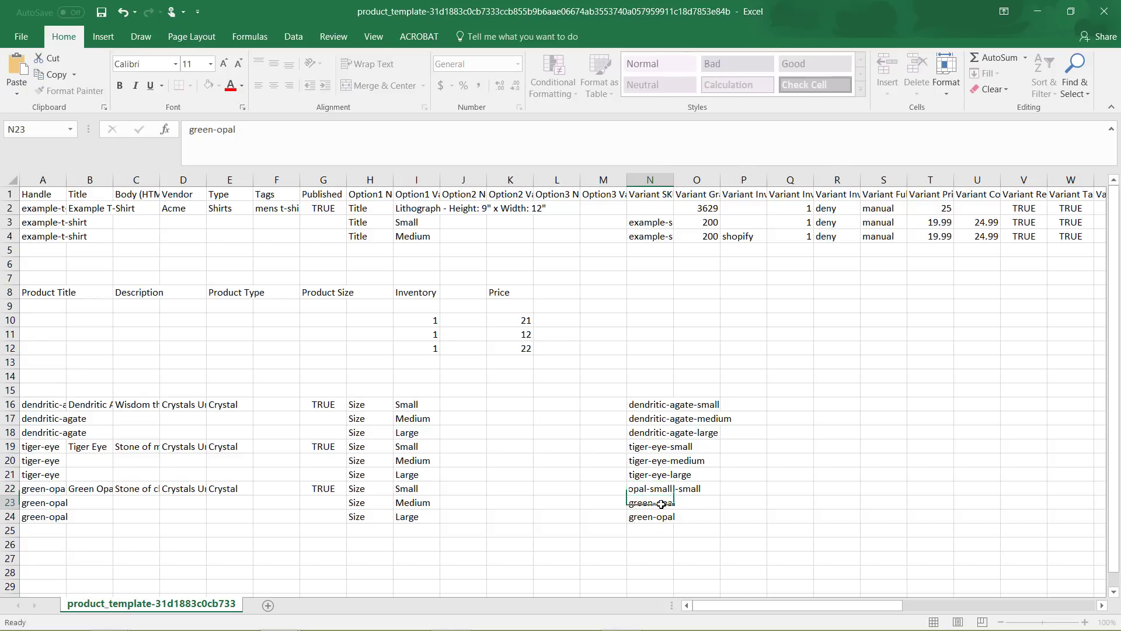
{"action": "left_click", "coordinate": [280, 130]}
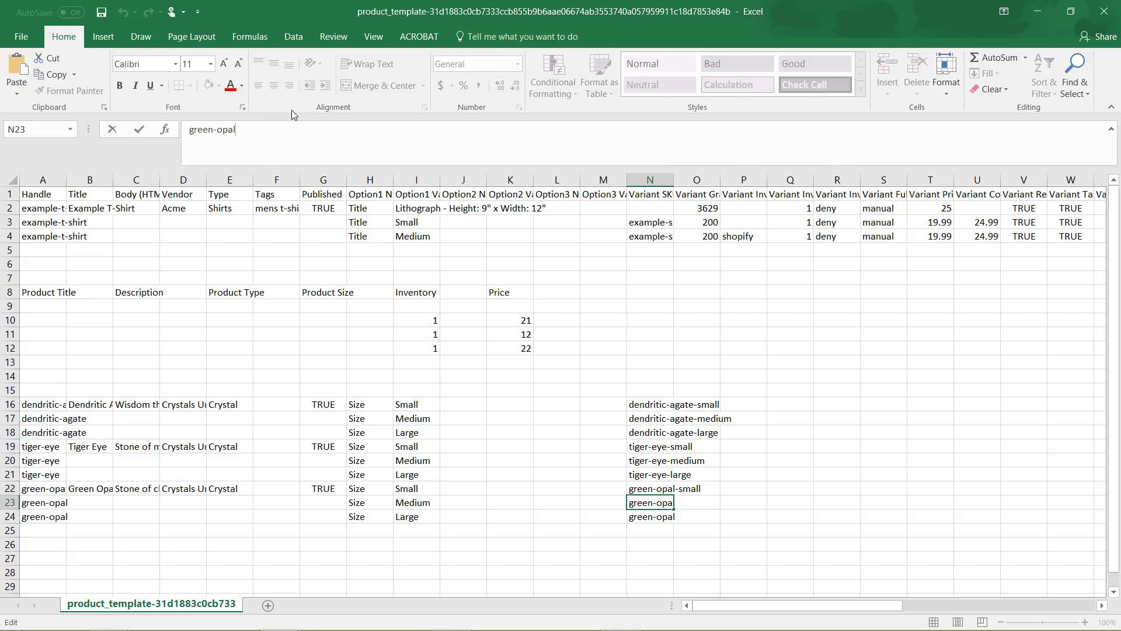
{"action": "type", "text": "-medium"}
{"action": "left_click", "coordinate": [637, 516]}
{"action": "key", "text": "F2"}
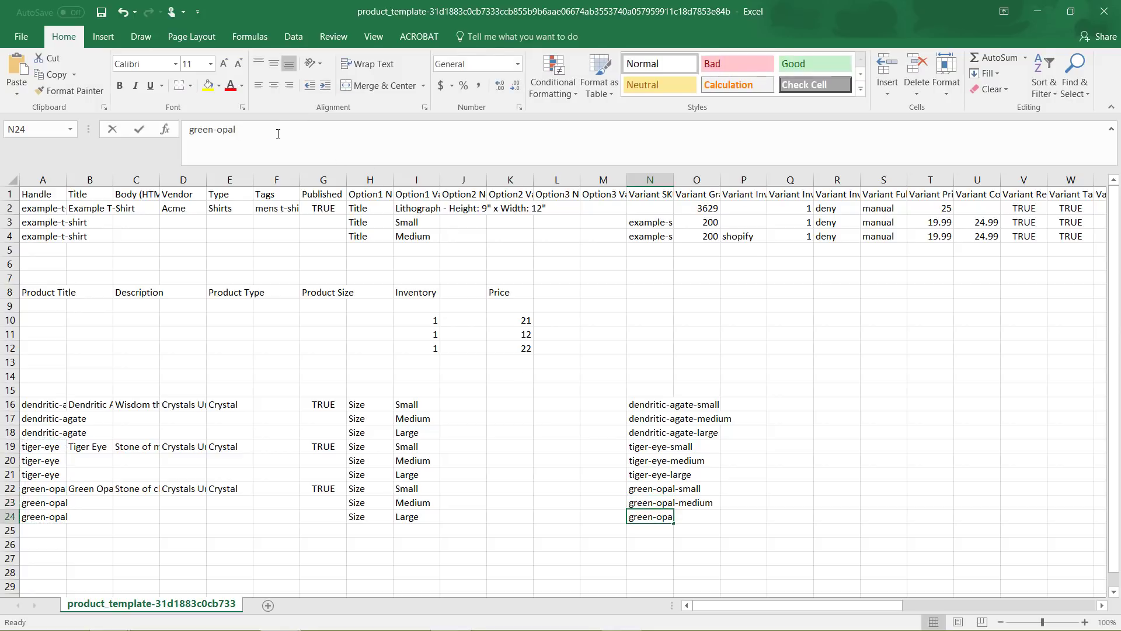
{"action": "type", "text": "-large"}
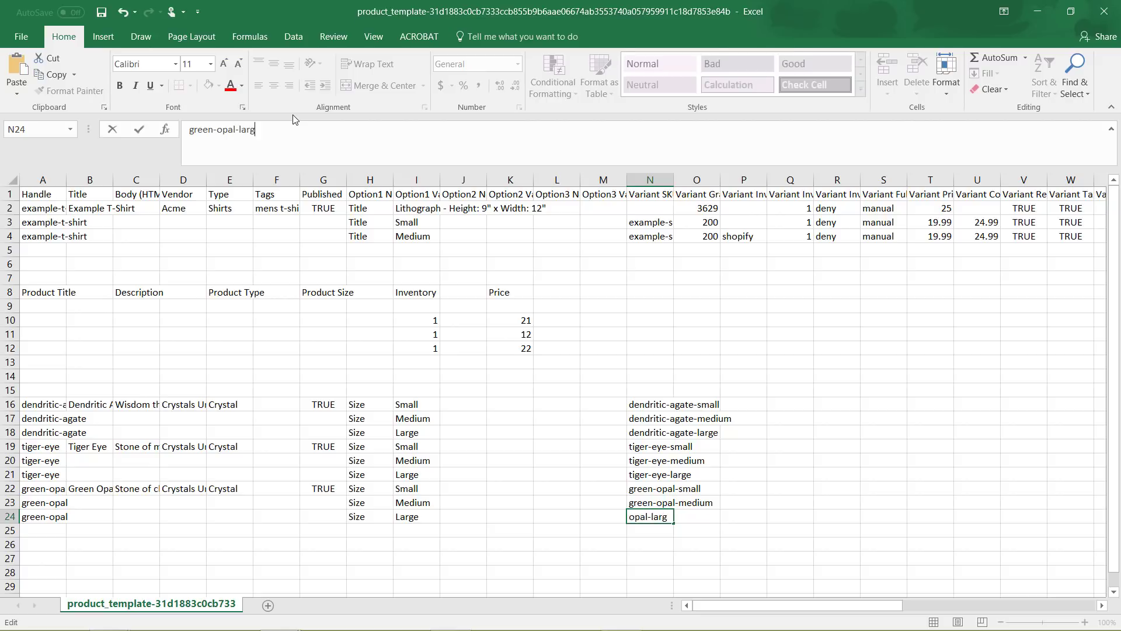
{"action": "left_click", "coordinate": [686, 501]}
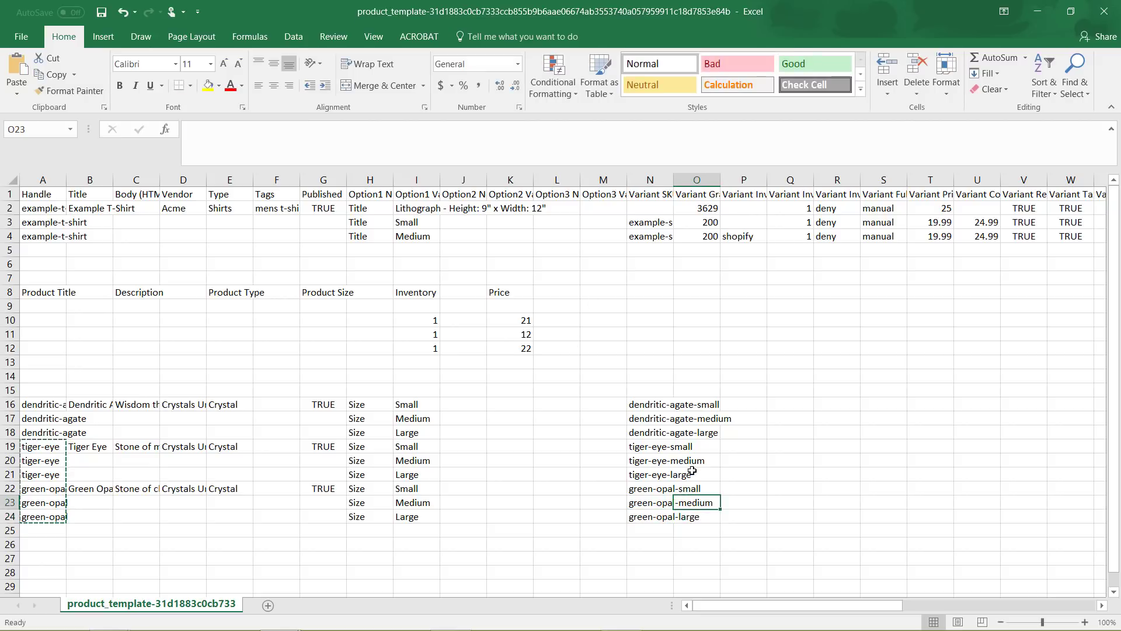
Leave Variant Grams blank and copy the example value shopify from P4 into the Variant Inventory Tracker cells P16:P24.
{"action": "left_click", "coordinate": [700, 194]}
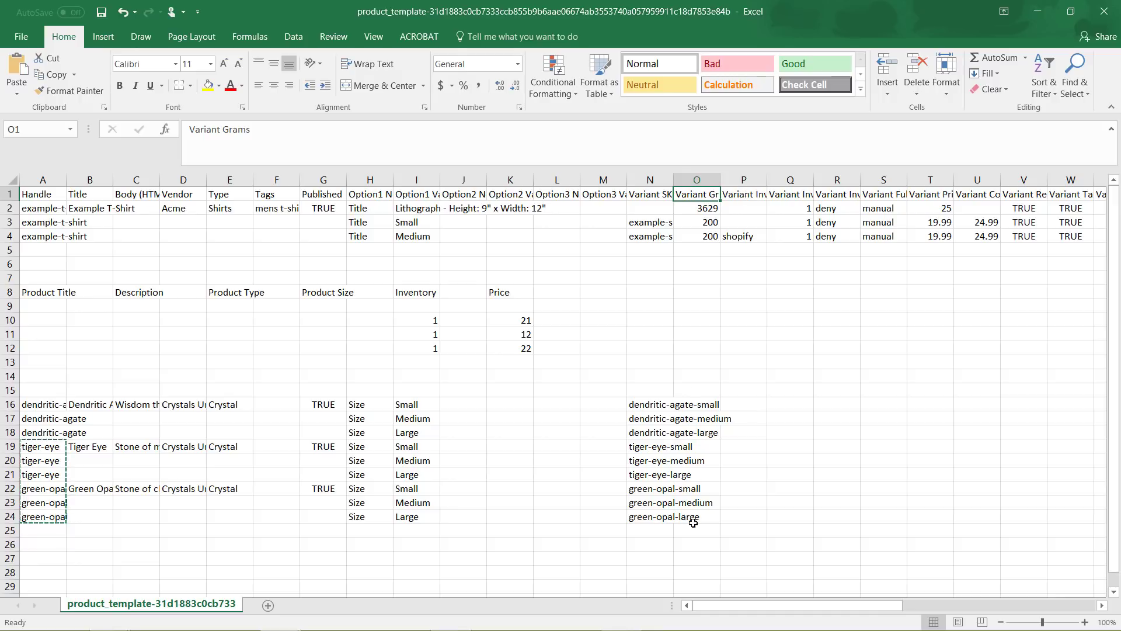
{"action": "left_click", "coordinate": [752, 193]}
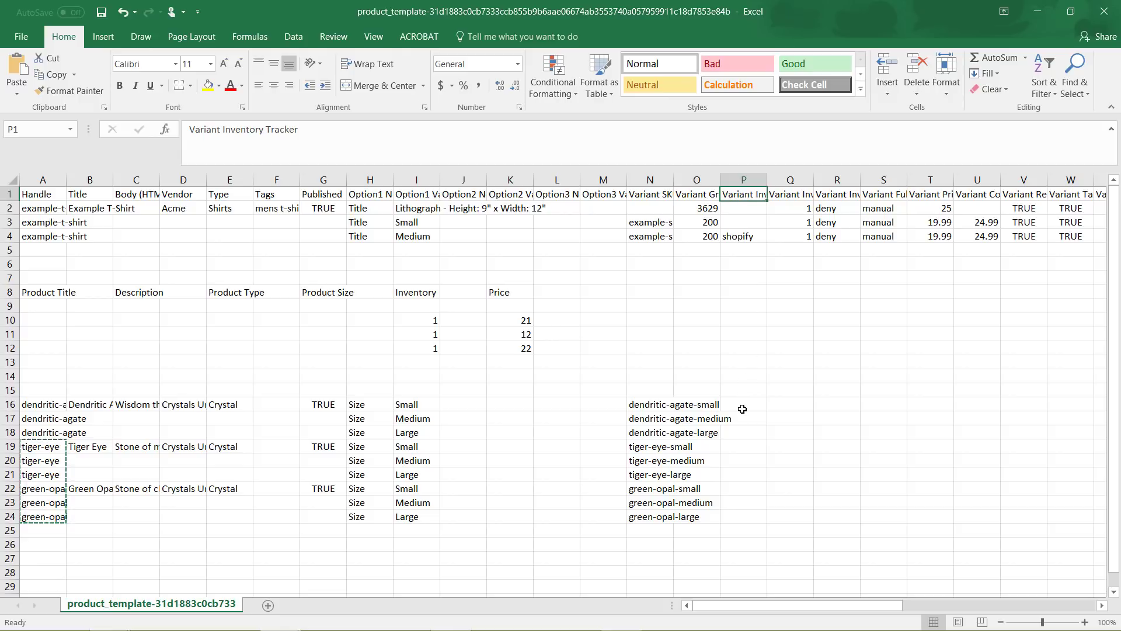
{"action": "left_click", "coordinate": [753, 237]}
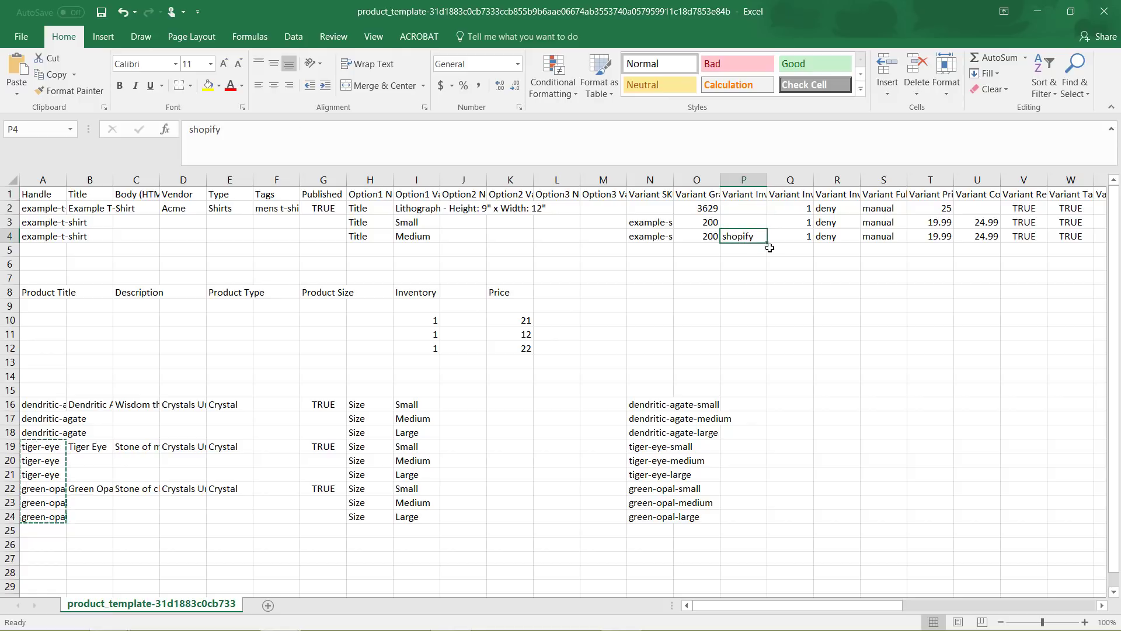
{"action": "key", "text": "ctrl+c"}
{"action": "left_click", "coordinate": [747, 409]}
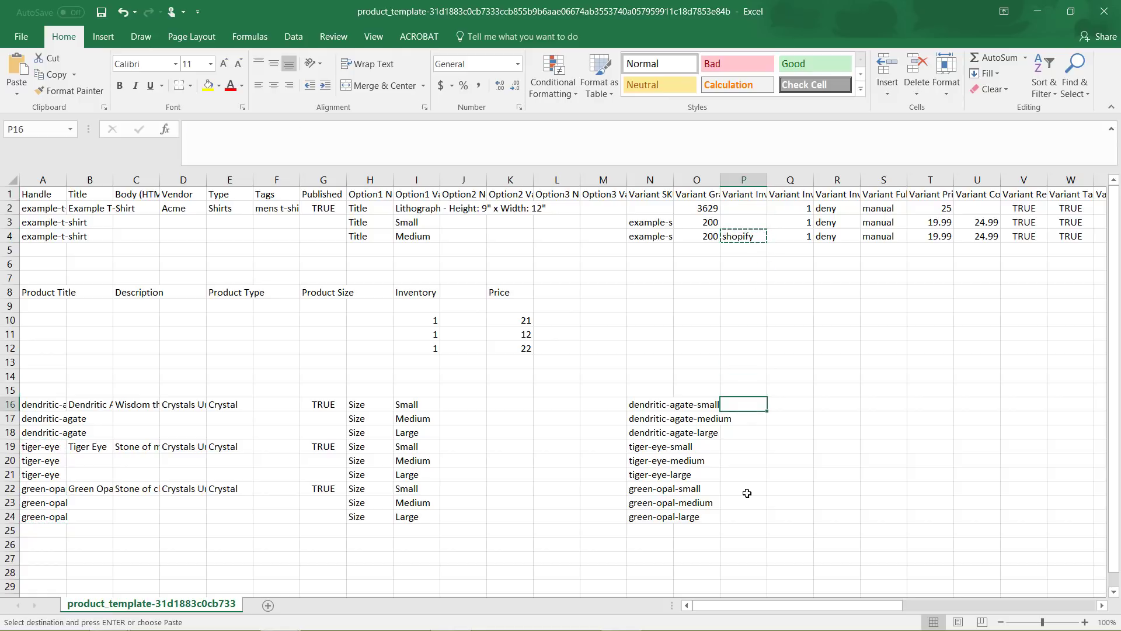
{"action": "left_click", "coordinate": [748, 508], "text": "shift"}
{"action": "key", "text": "ctrl+v"}
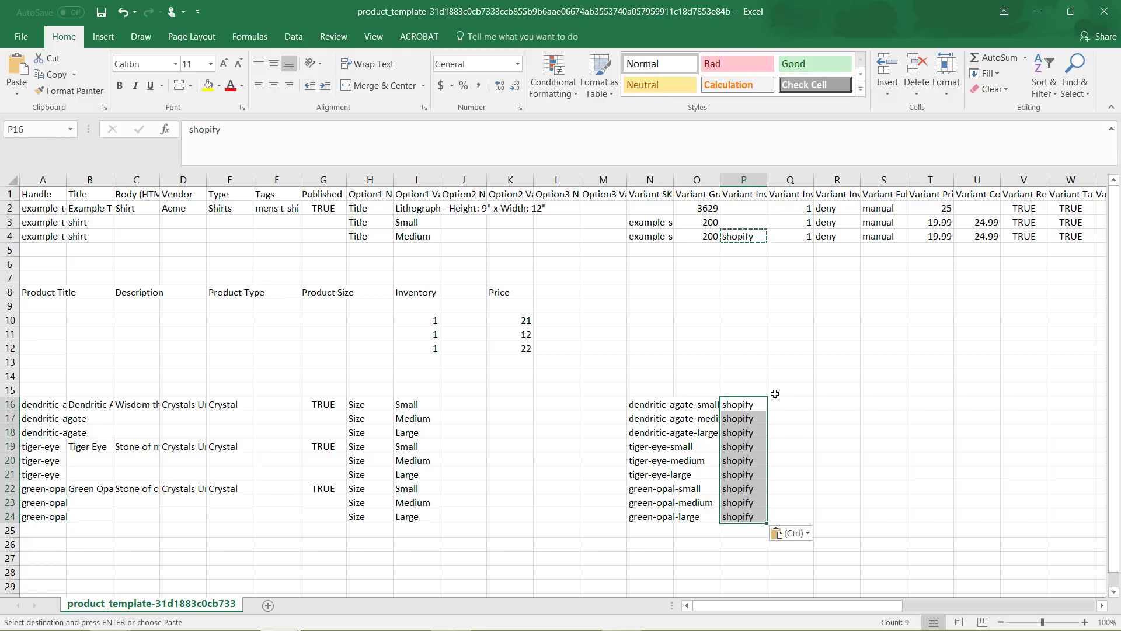
Copy the example quantity 1 from Q4 into the Variant Inventory Qty cells Q16:Q24.
{"action": "left_click", "coordinate": [796, 201]}
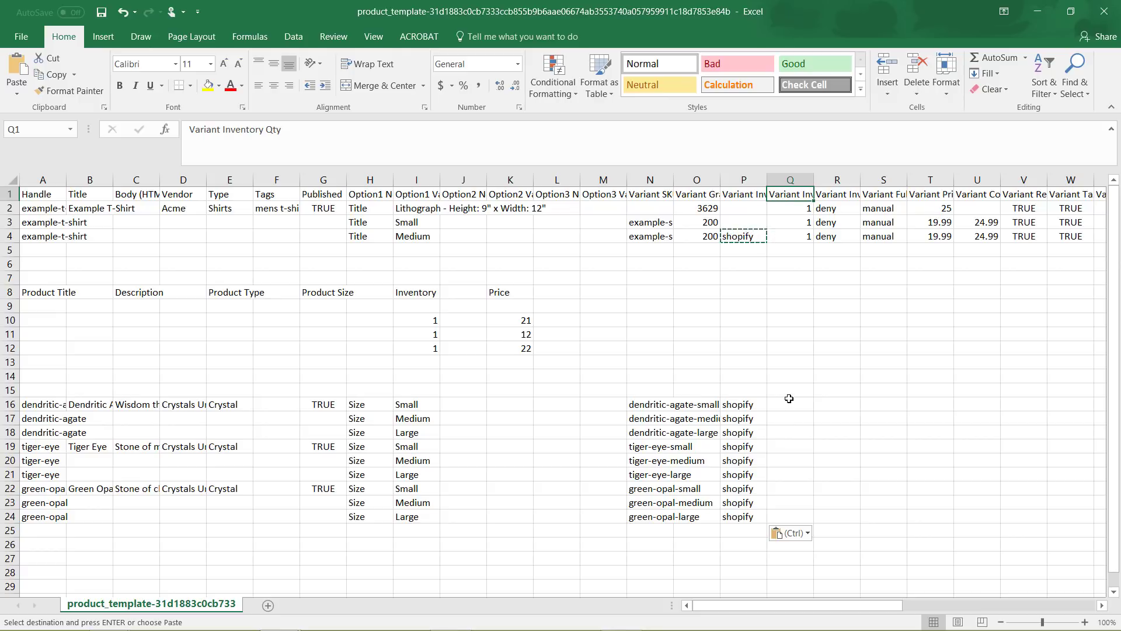
{"action": "left_click", "coordinate": [802, 233]}
{"action": "key", "text": "ctrl+c"}
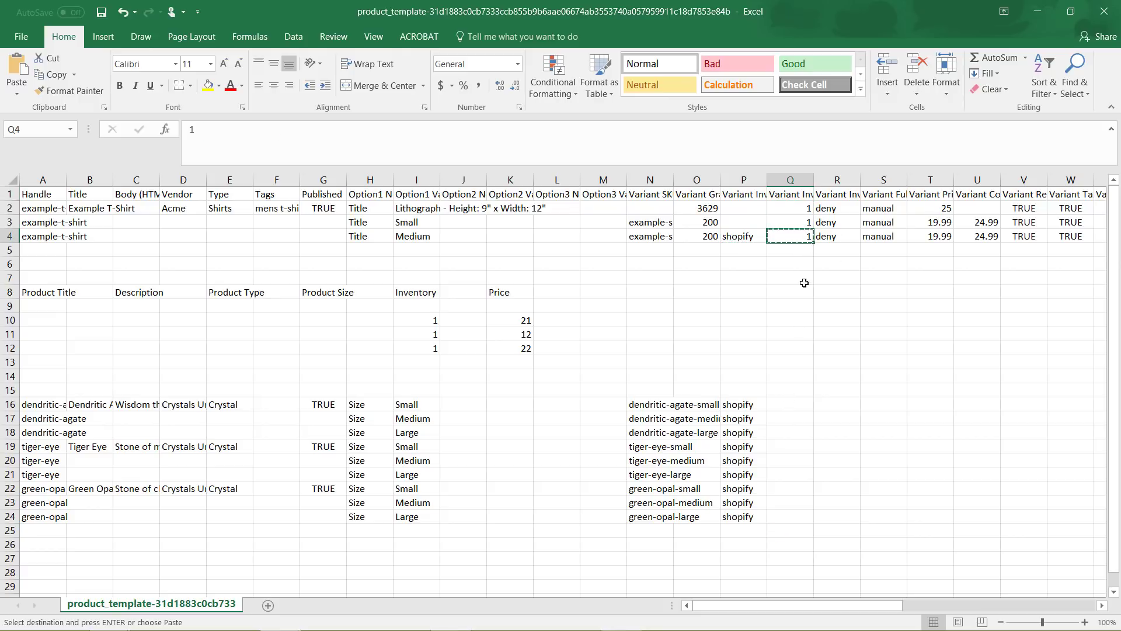
{"action": "left_click", "coordinate": [782, 405]}
{"action": "left_click", "coordinate": [783, 516], "text": "shift"}
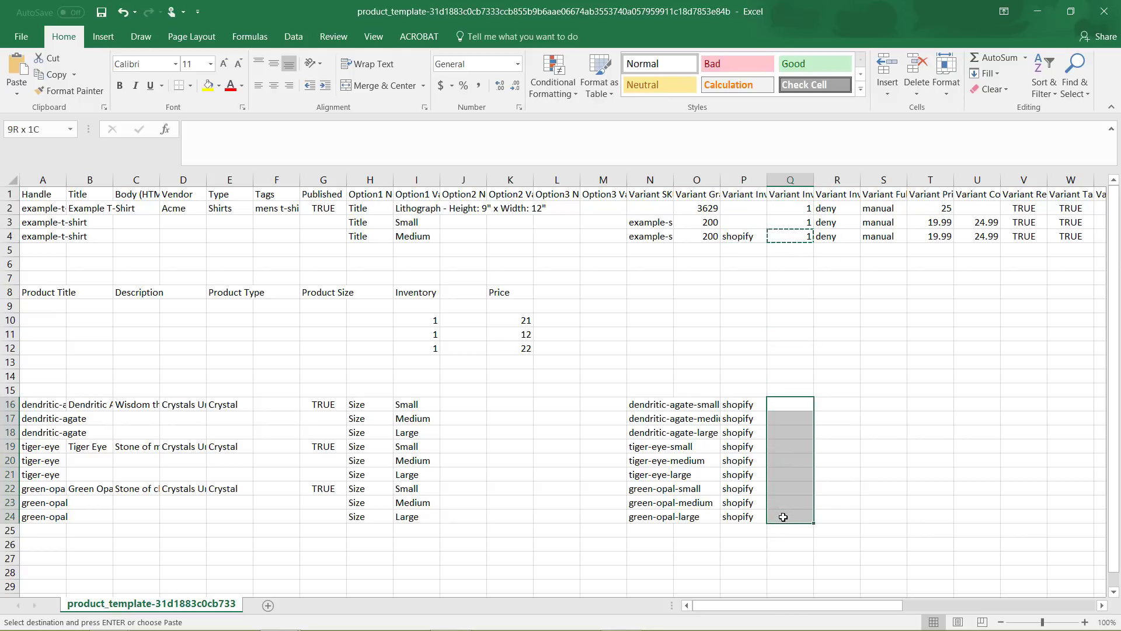
{"action": "key", "text": "ctrl+v"}
Set the dendritic-agate inventory quantities to 5 for small in Q16, 10 for medium in Q17 and 15 for large in Q18.
{"action": "left_click", "coordinate": [806, 431]}
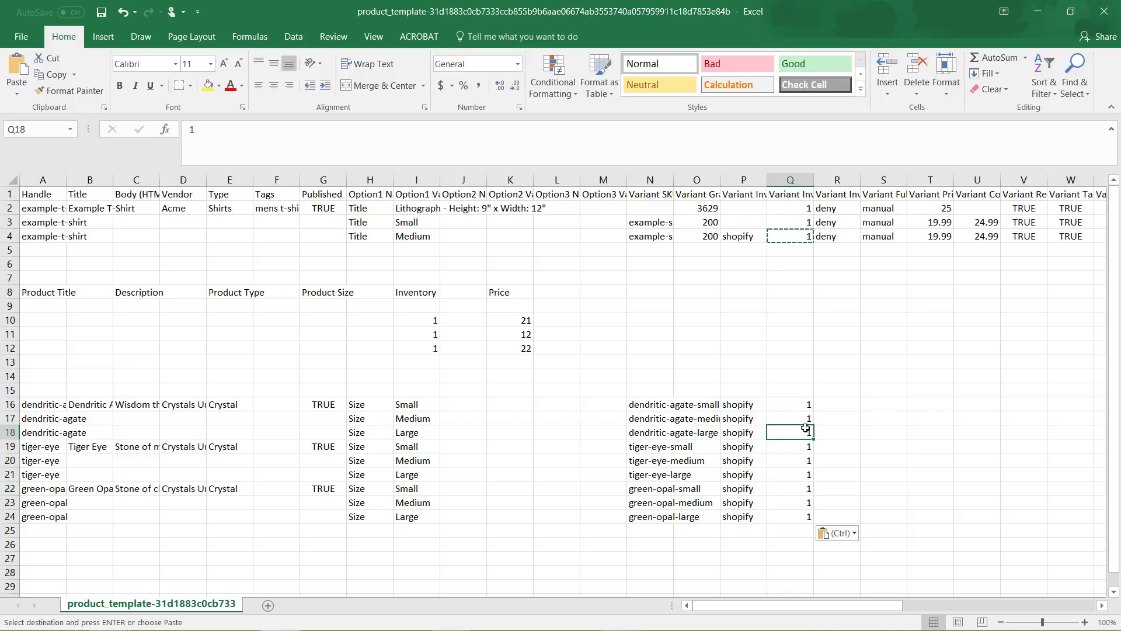
{"action": "left_click", "coordinate": [806, 408]}
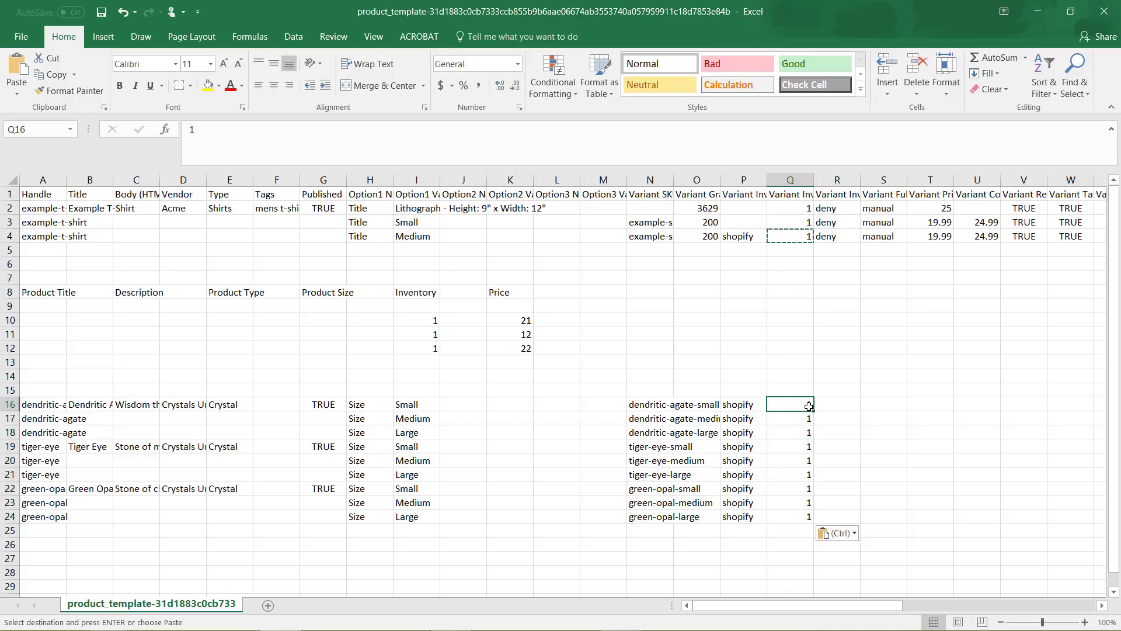
{"action": "type", "text": "5"}
{"action": "left_click", "coordinate": [806, 418]}
{"action": "type", "text": "10"}
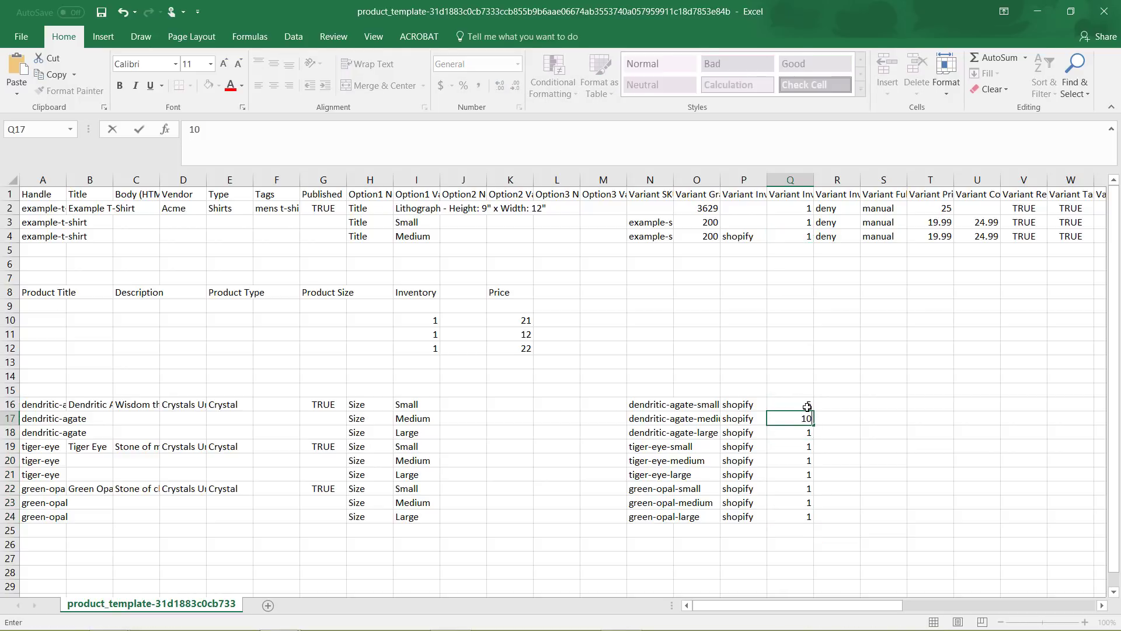
{"action": "left_click", "coordinate": [810, 435]}
{"action": "type", "text": "14"}
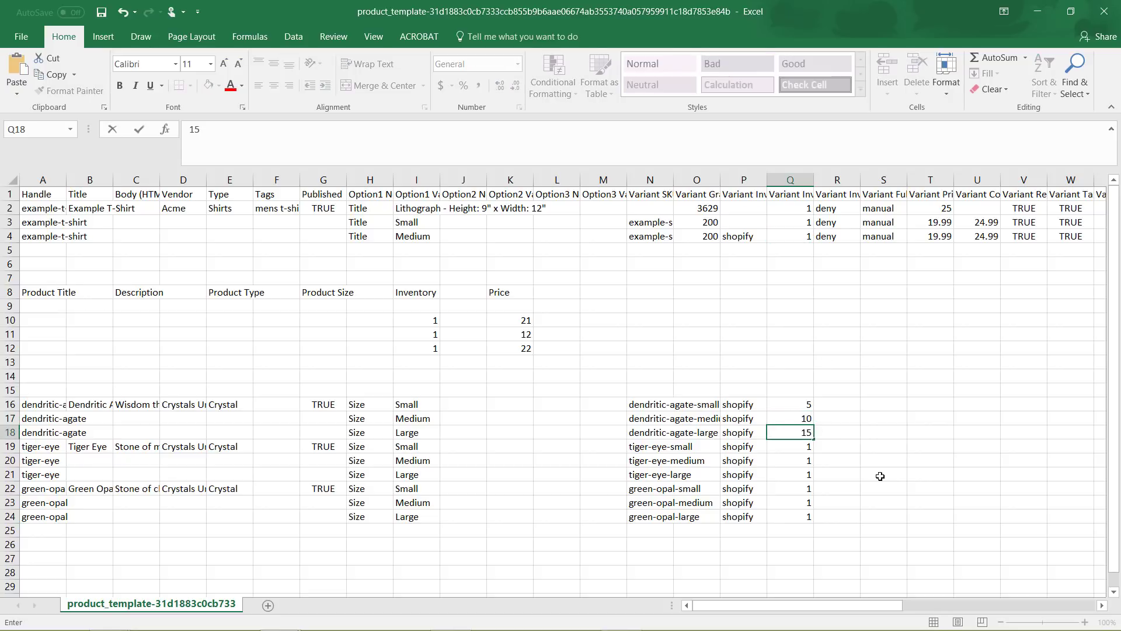
{"action": "left_click", "coordinate": [864, 418]}
Copy the example policy value deny from R2:R4 into the Variant Inventory Policy cells R16:R24.
{"action": "left_click", "coordinate": [837, 193]}
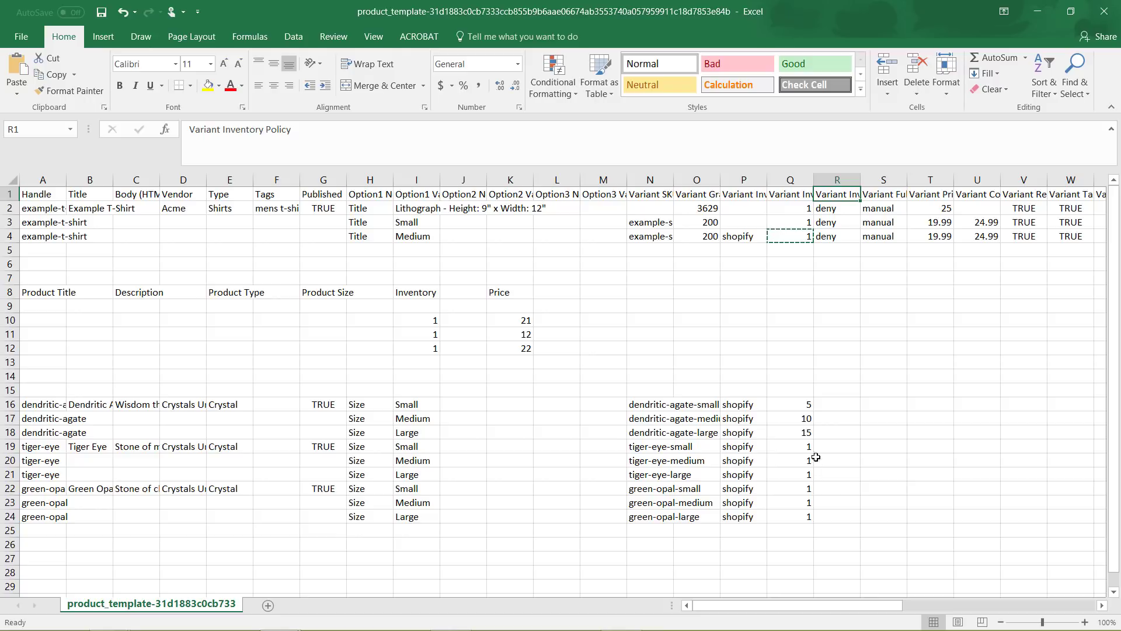
{"action": "left_click", "coordinate": [833, 209]}
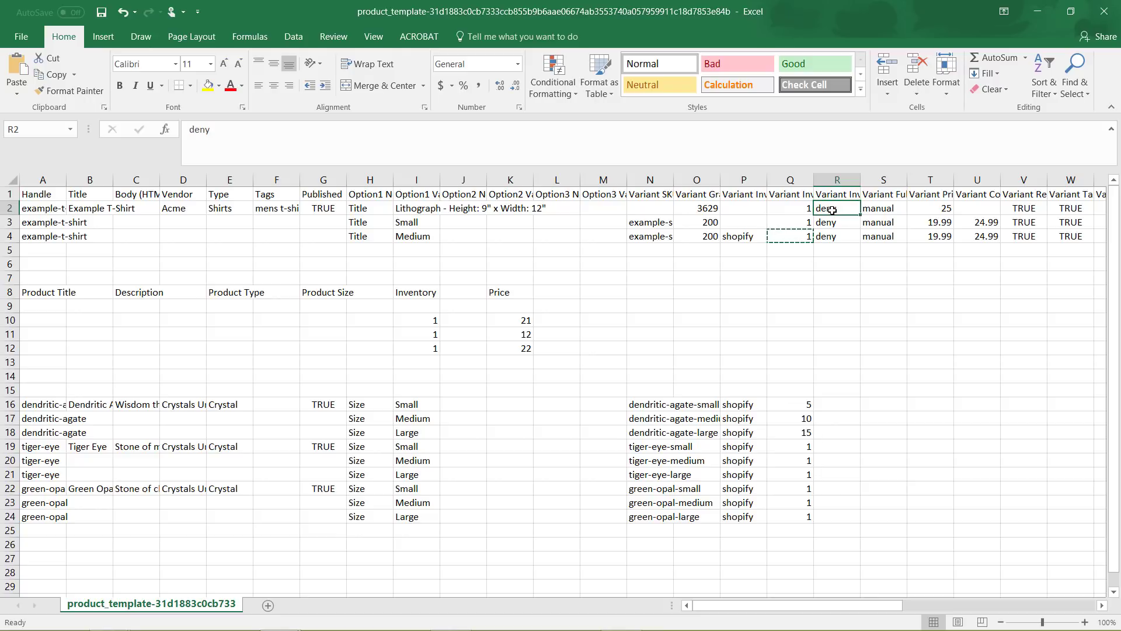
{"action": "left_click", "coordinate": [843, 239], "text": "shift"}
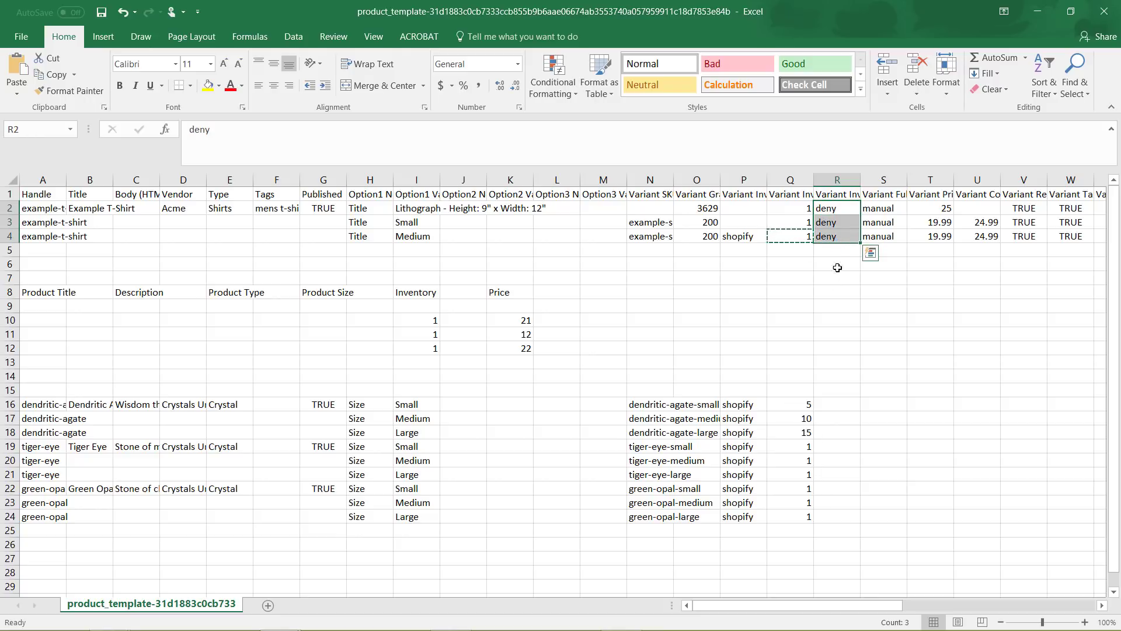
{"action": "key", "text": "ctrl+c"}
{"action": "left_click", "coordinate": [834, 403]}
{"action": "left_click", "coordinate": [840, 516], "text": "shift"}
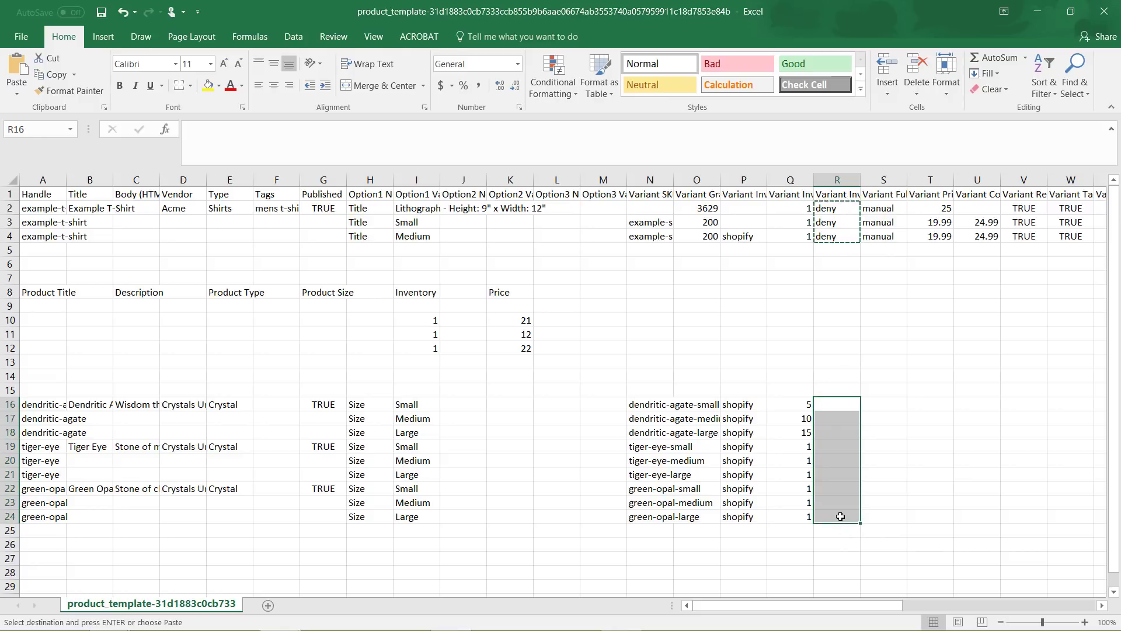
{"action": "key", "text": "ctrl+v"}
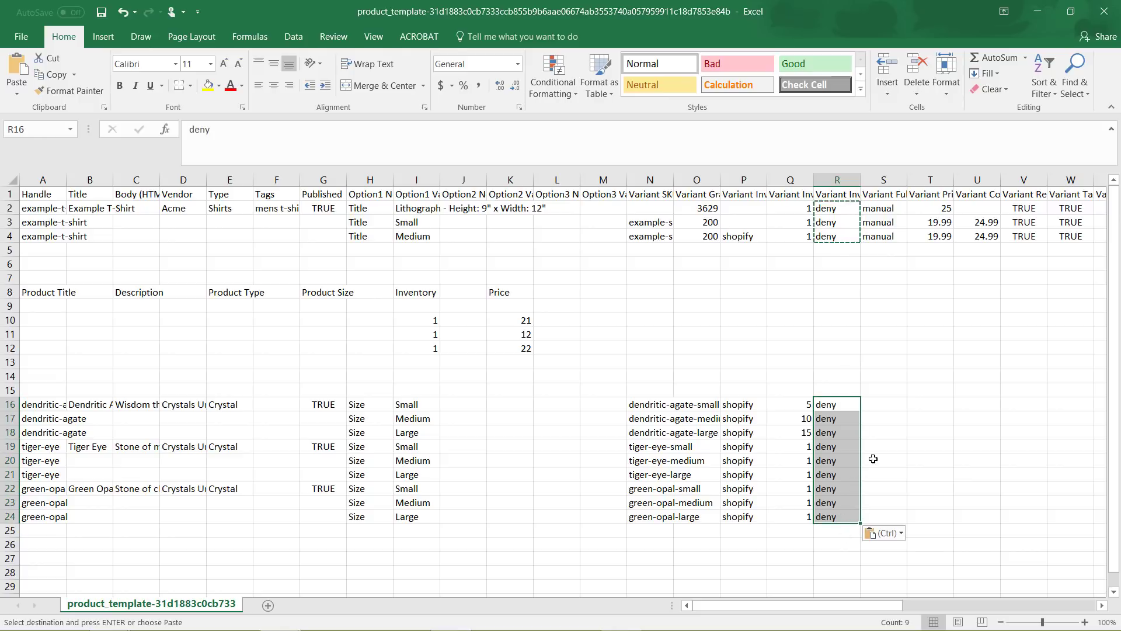
Copy the example value manual from S4 into the Variant Fulfillment Service cells S16:S24.
{"action": "left_click", "coordinate": [894, 195]}
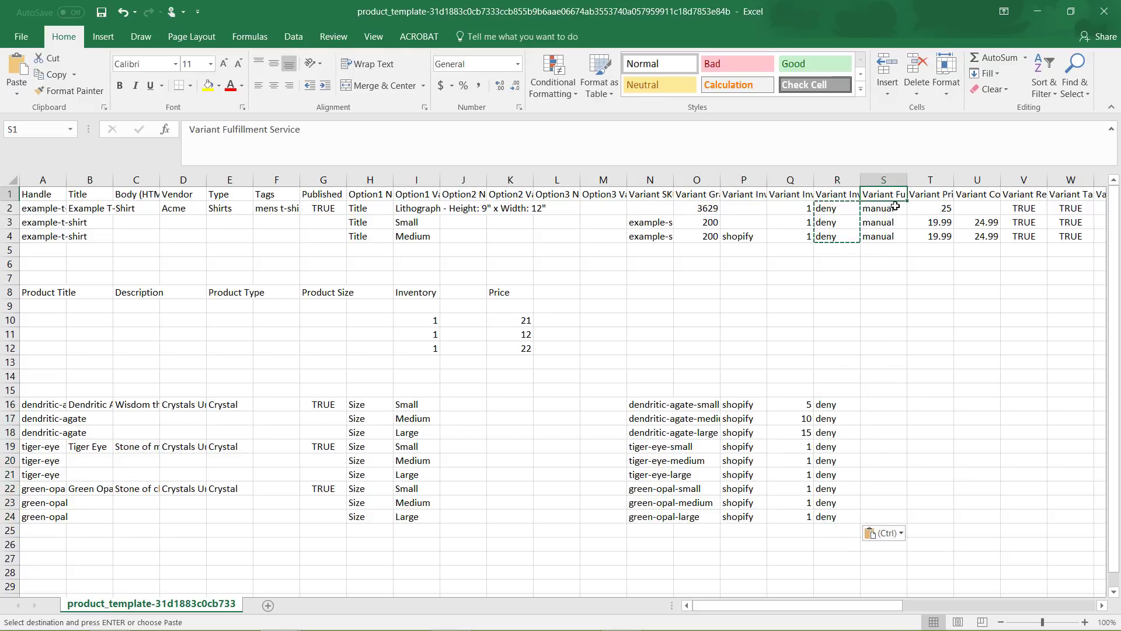
{"action": "left_click", "coordinate": [898, 234]}
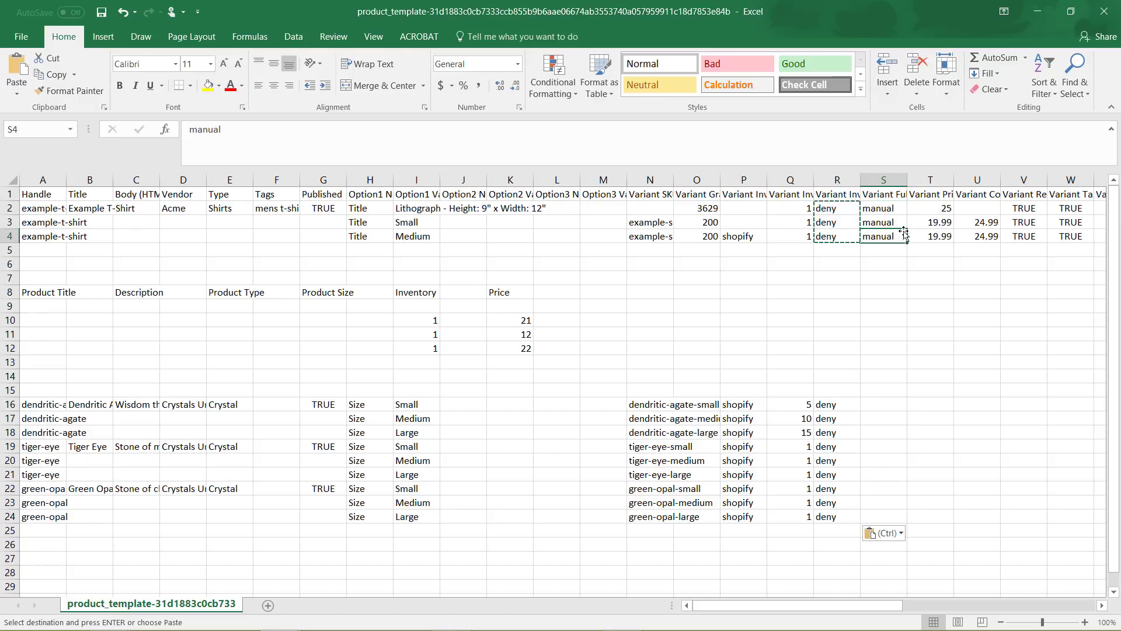
{"action": "key", "text": "ctrl+c"}
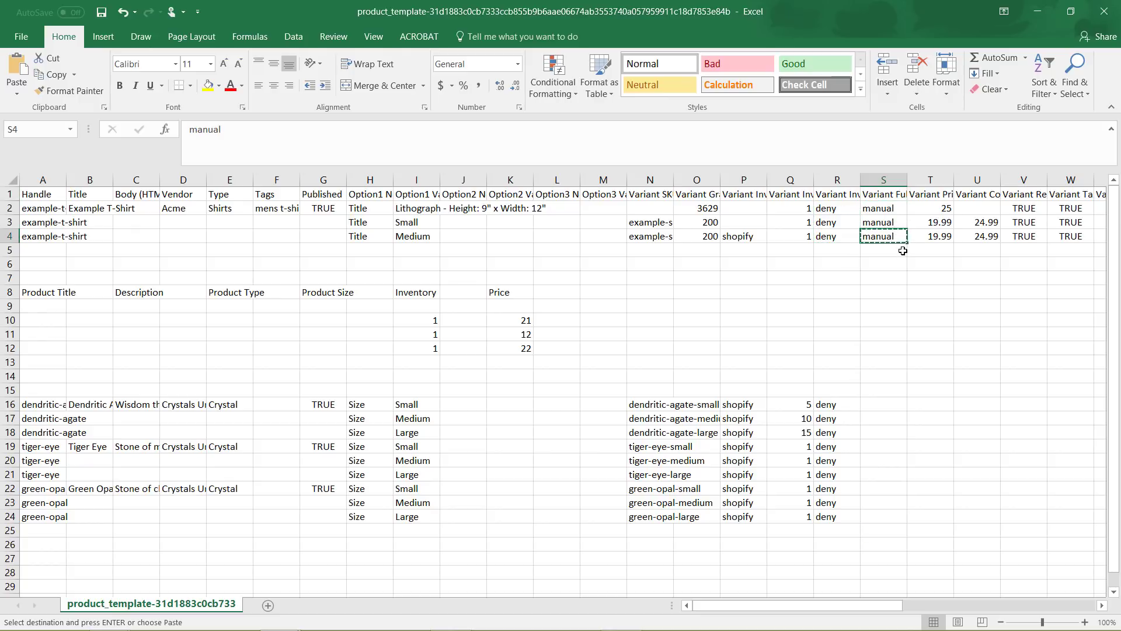
{"action": "left_click", "coordinate": [882, 407]}
{"action": "left_click", "coordinate": [886, 518], "text": "shift"}
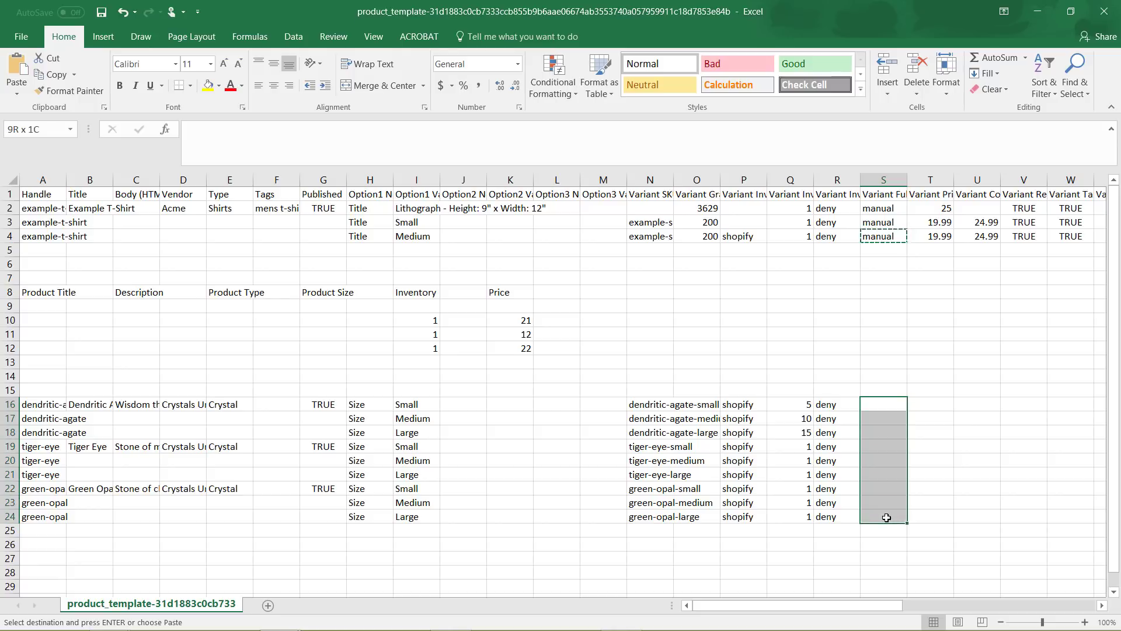
{"action": "key", "text": "ctrl+v"}
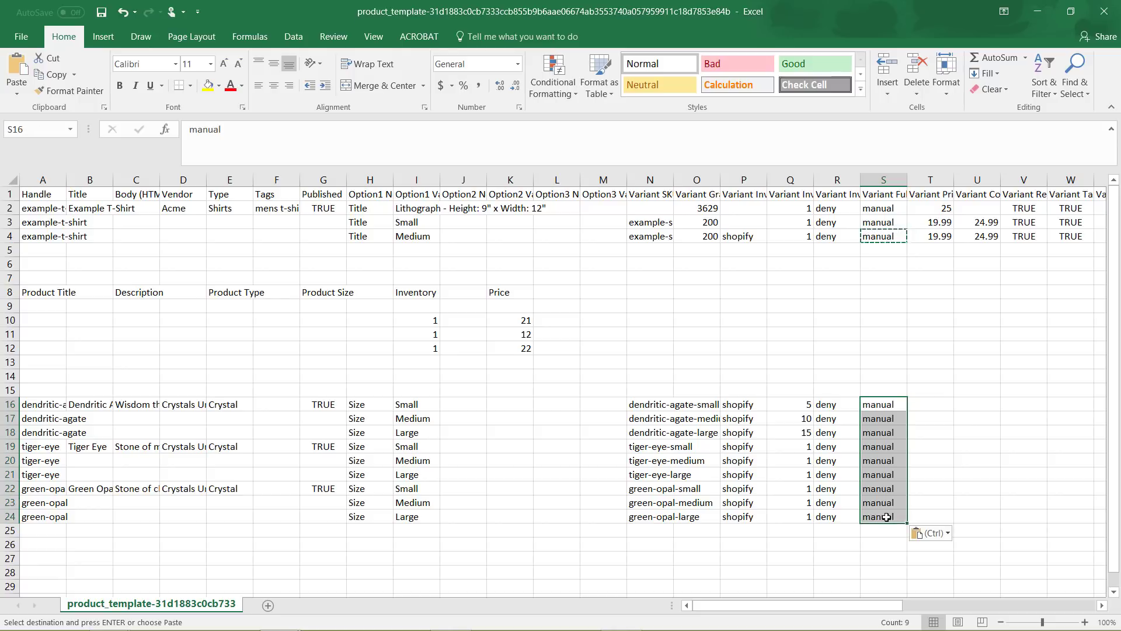
Set the dendritic-agate Variant Price to 10 for small in T16, 15 for medium in T17 and 20 for large in T18.
{"action": "left_click", "coordinate": [935, 193]}
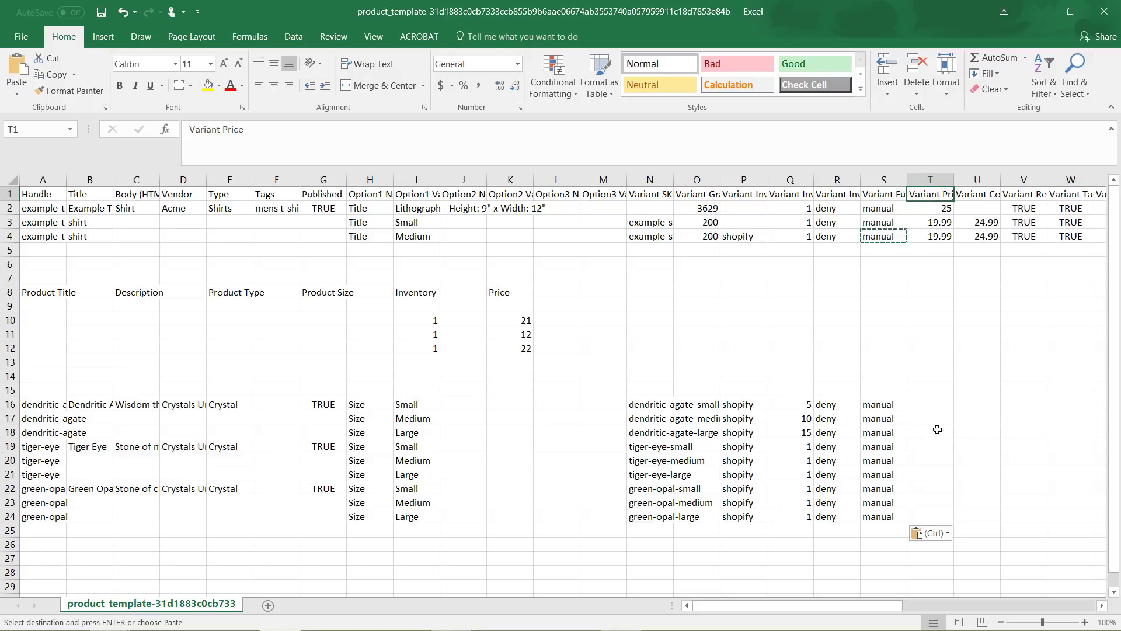
{"action": "left_click", "coordinate": [533, 322]}
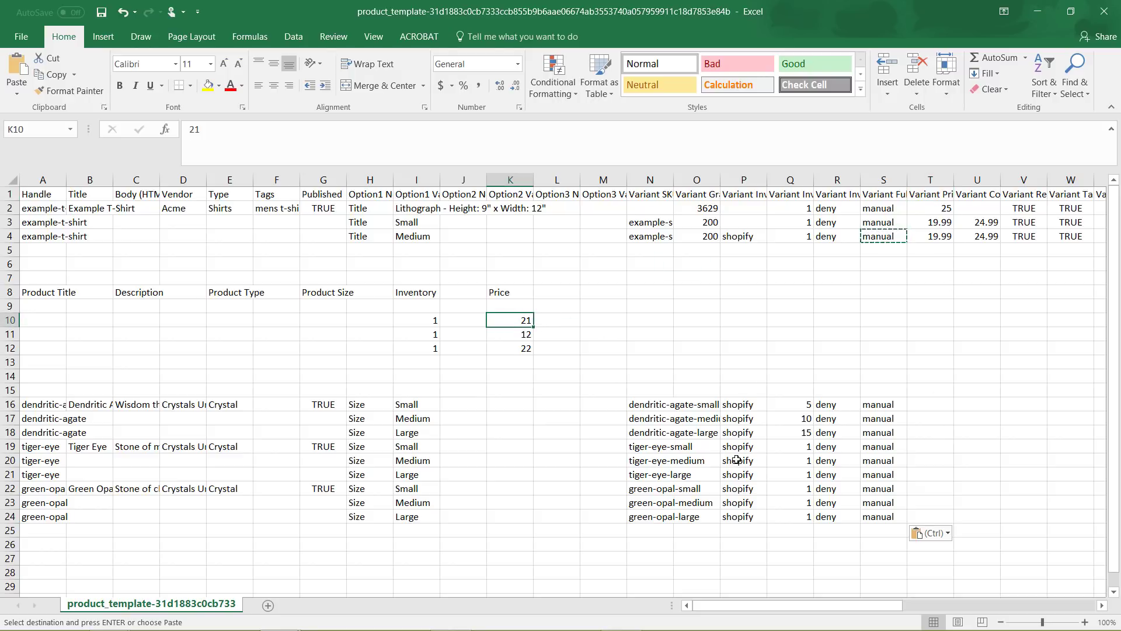
{"action": "left_click", "coordinate": [941, 407]}
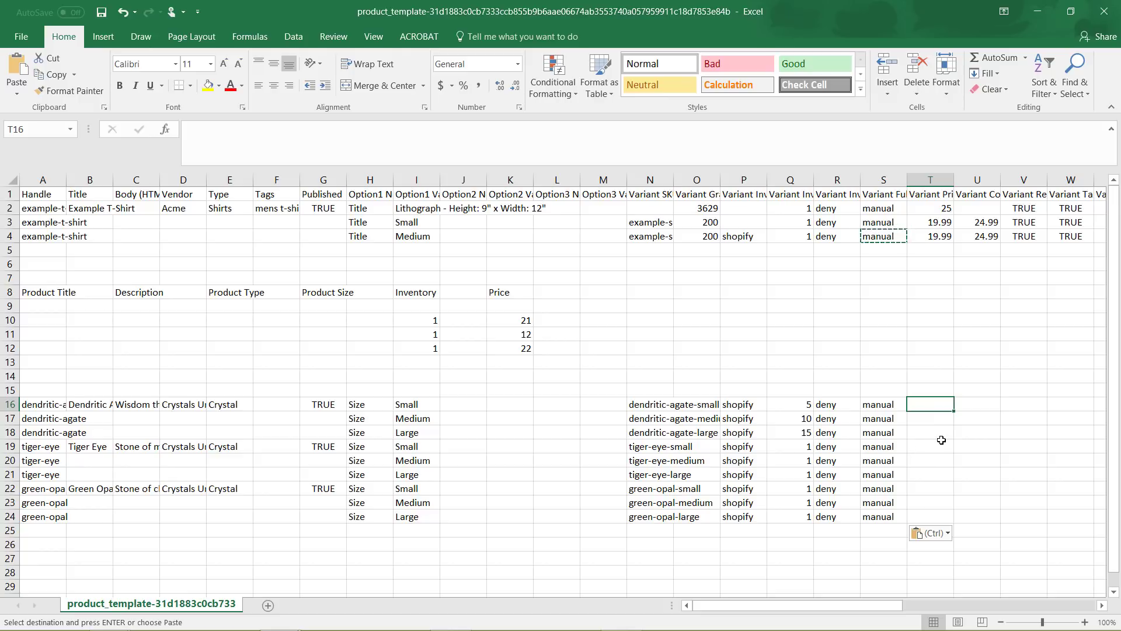
{"action": "type", "text": "1"}
{"action": "key", "text": "Return"}
{"action": "type", "text": "15"}
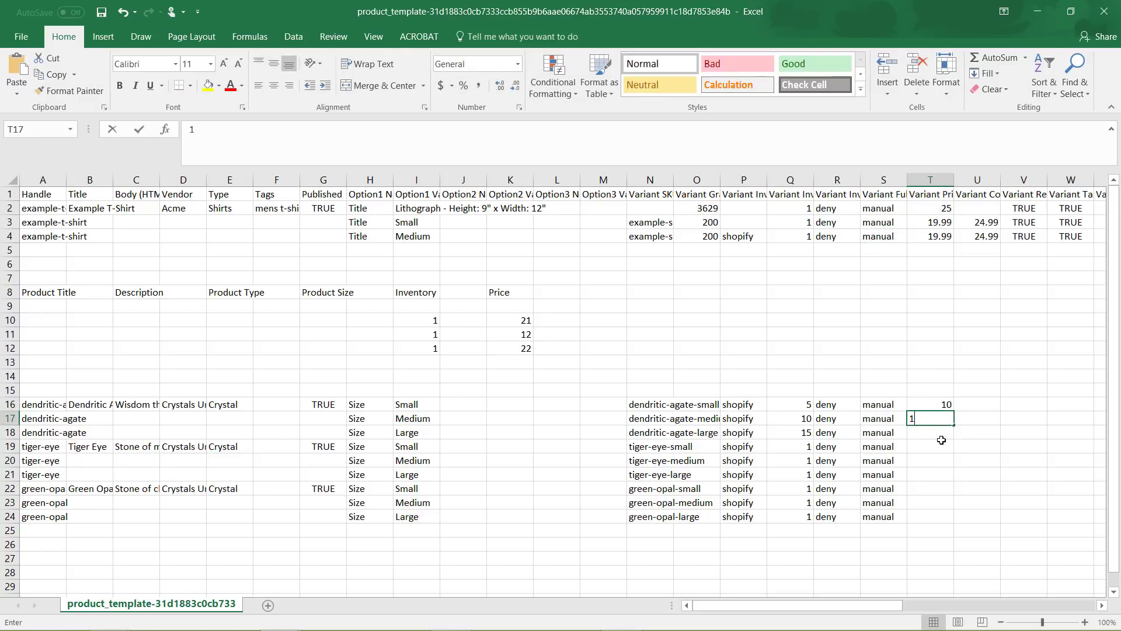
{"action": "key", "text": "Return"}
{"action": "type", "text": "20"}
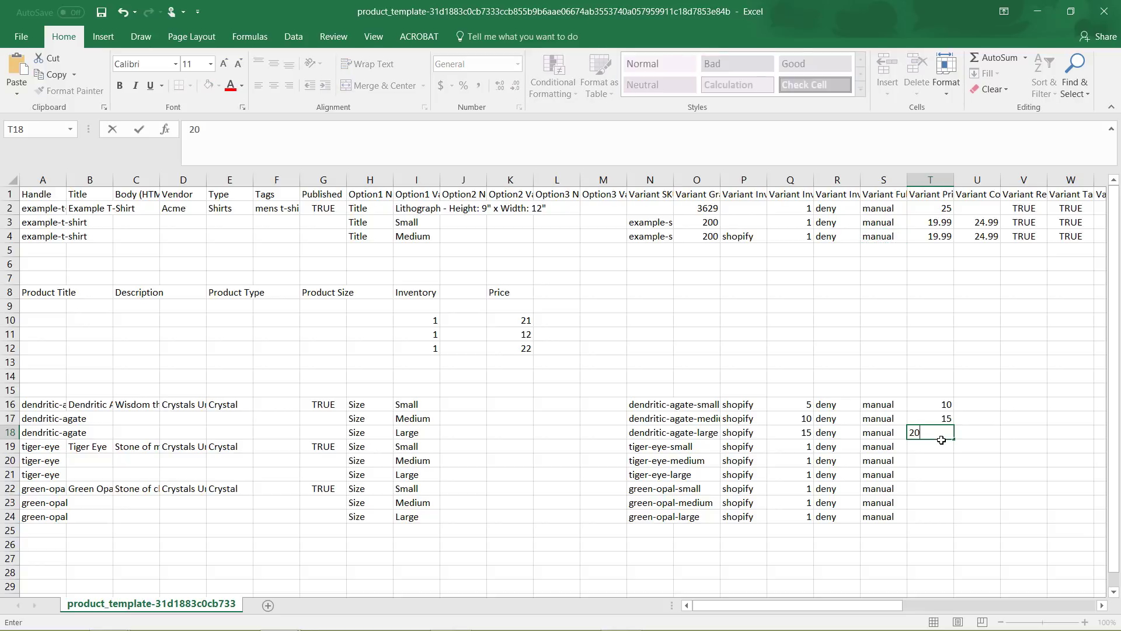
{"action": "key", "text": "Return"}
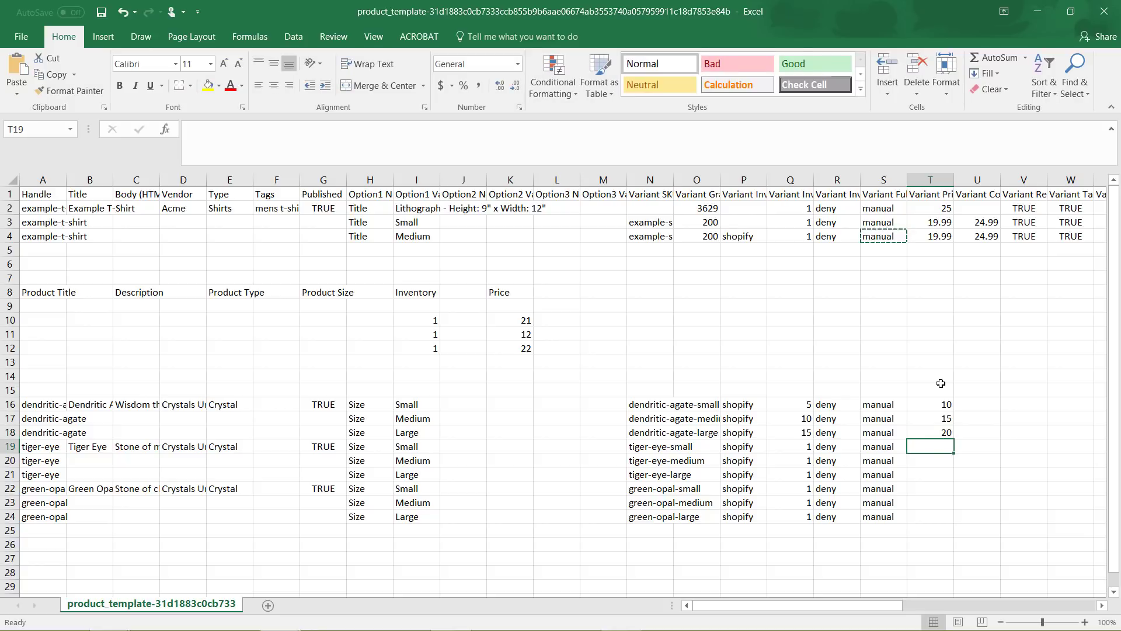
Copy the dendritic-agate prices in T16:T18 to the tiger-eye cells T19:T21 and the green-opal cells T22:T24.
{"action": "left_click", "coordinate": [936, 432]}
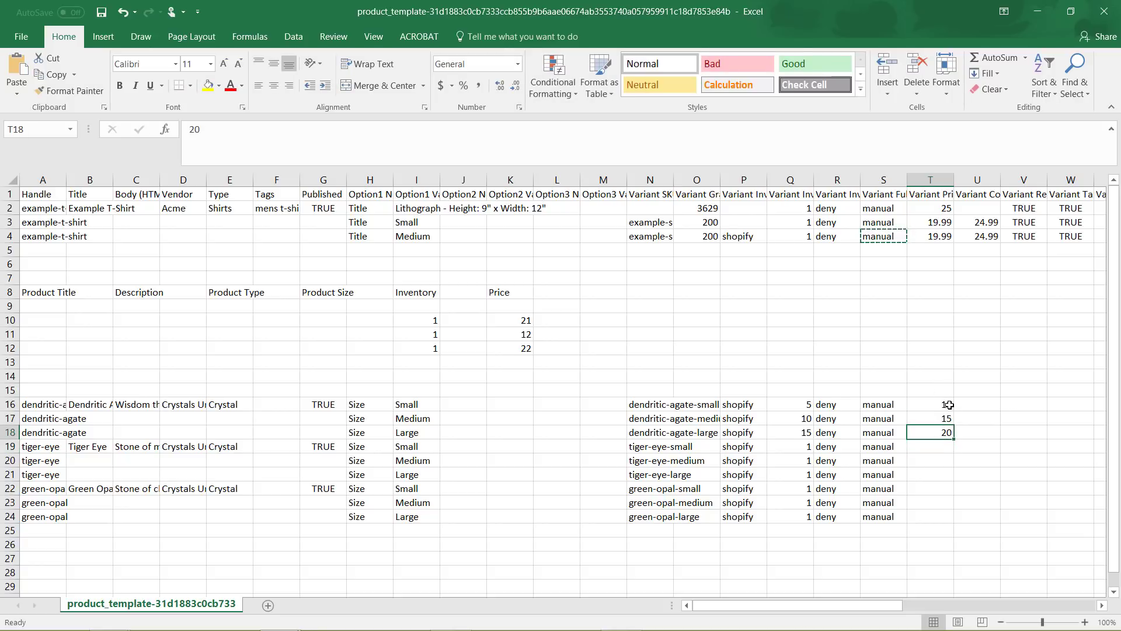
{"action": "left_click", "coordinate": [949, 403], "text": "shift"}
{"action": "key", "text": "ctrl+c"}
{"action": "left_click", "coordinate": [937, 449]}
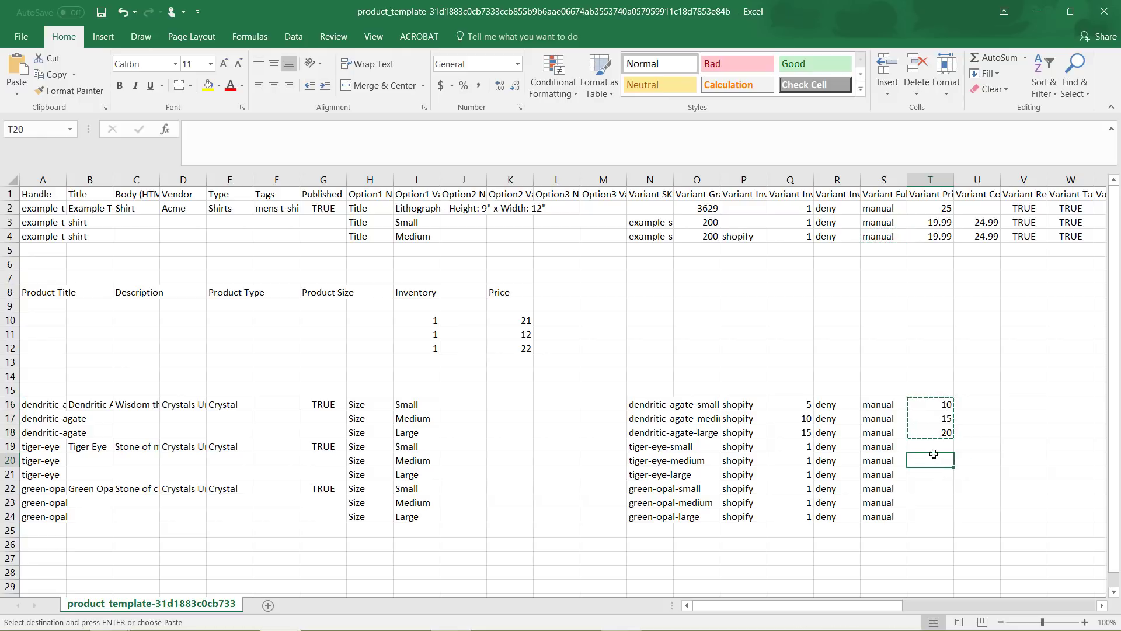
{"action": "left_click", "coordinate": [938, 473], "text": "shift"}
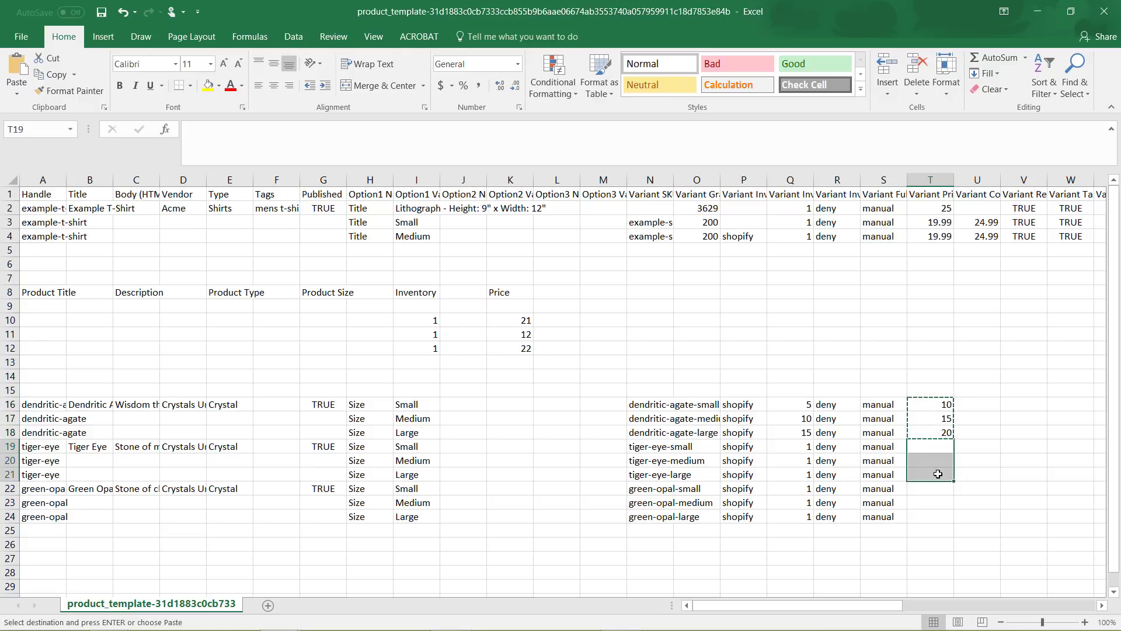
{"action": "key", "text": "ctrl+v"}
{"action": "left_click", "coordinate": [944, 491]}
{"action": "left_click", "coordinate": [938, 516], "text": "shift"}
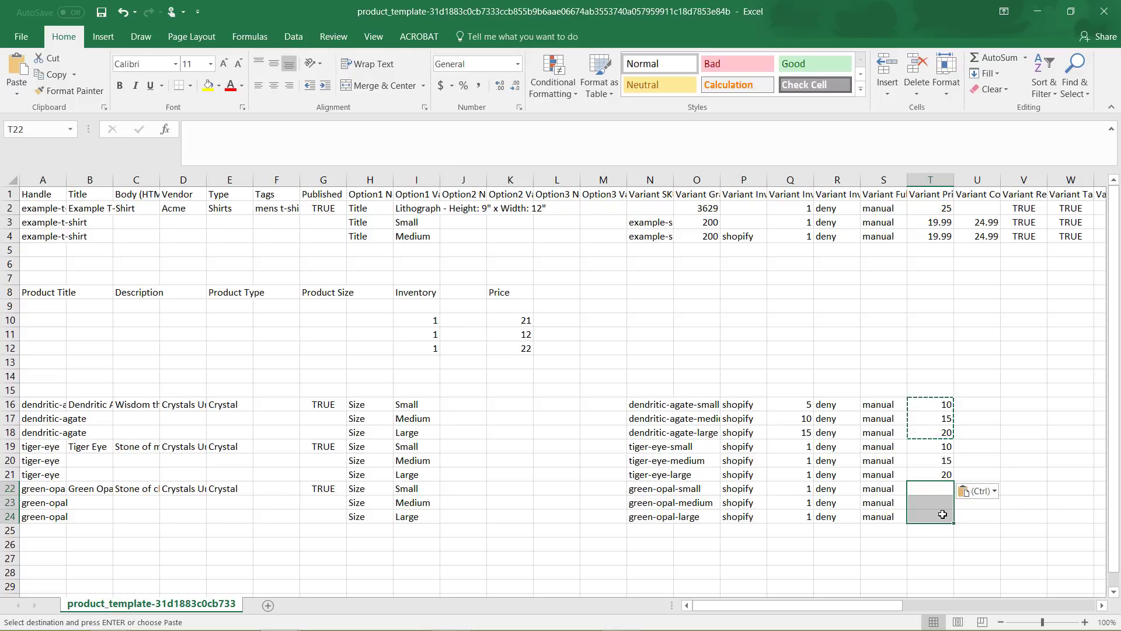
{"action": "key", "text": "ctrl+v"}
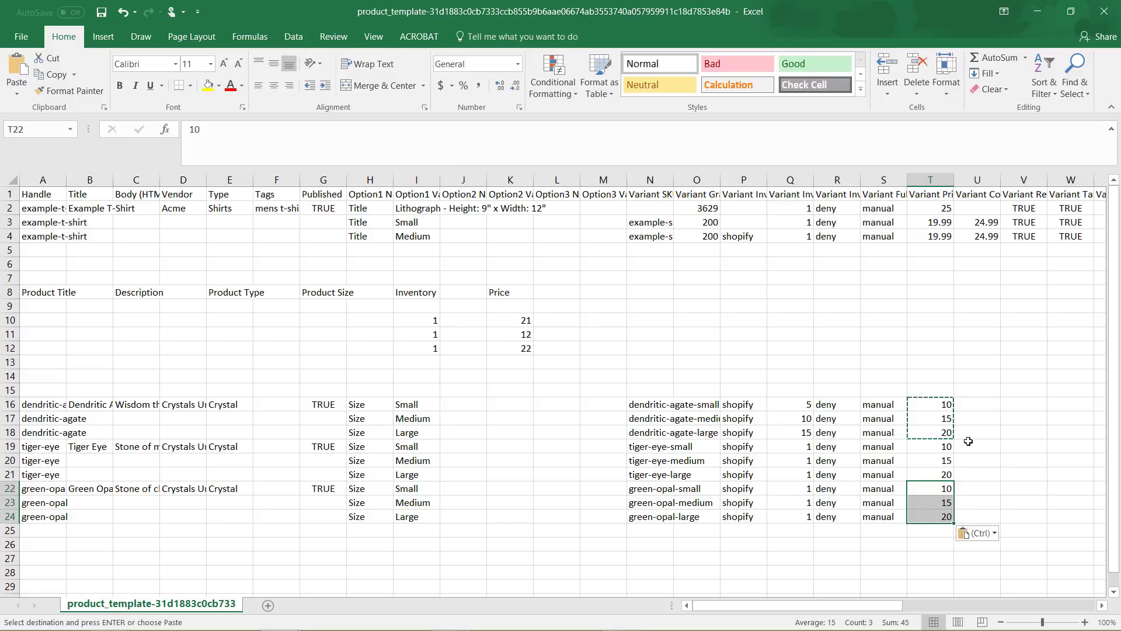
Set the Variant Compare At Price of the large dendritic-agate variant to 25 in U18.
{"action": "left_click", "coordinate": [977, 193]}
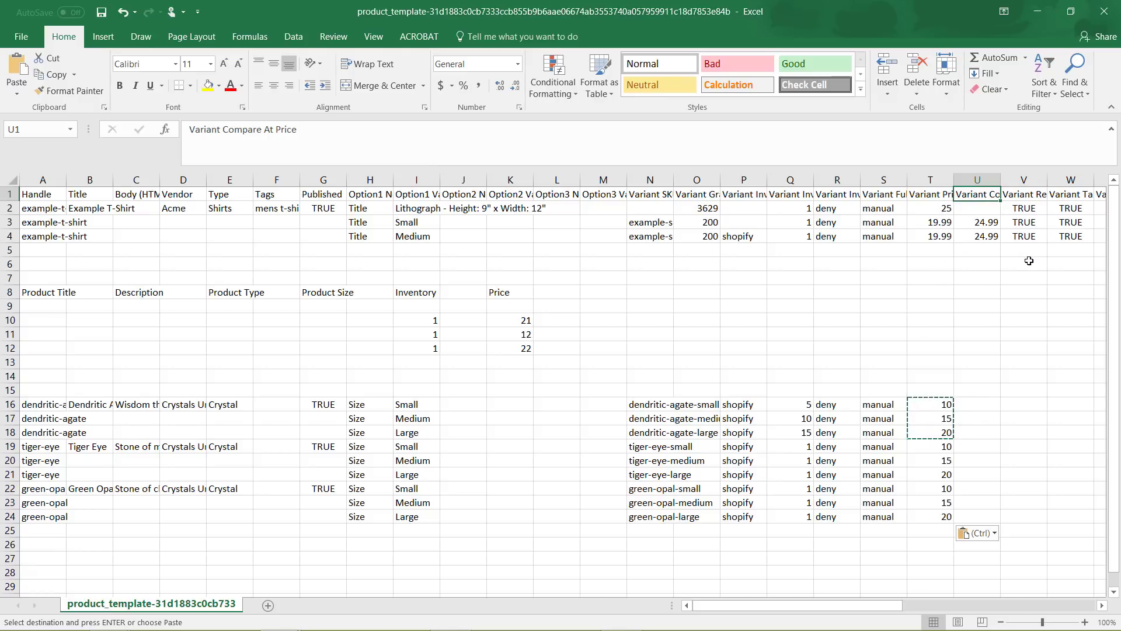
{"action": "left_click", "coordinate": [981, 434]}
{"action": "type", "text": "25"}
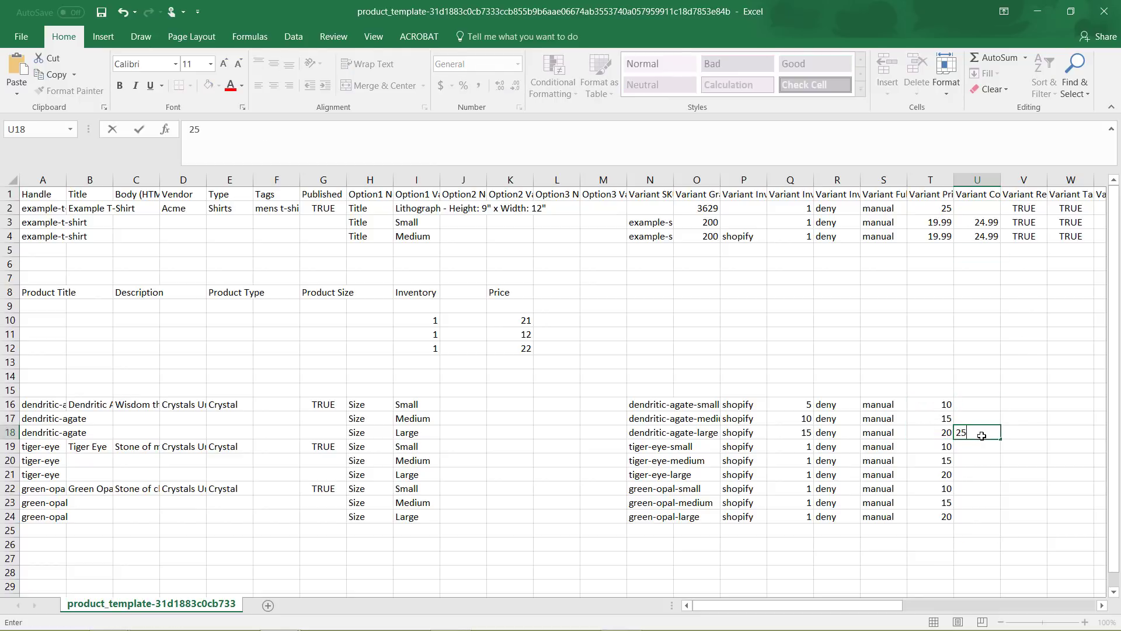
{"action": "left_click", "coordinate": [1019, 438]}
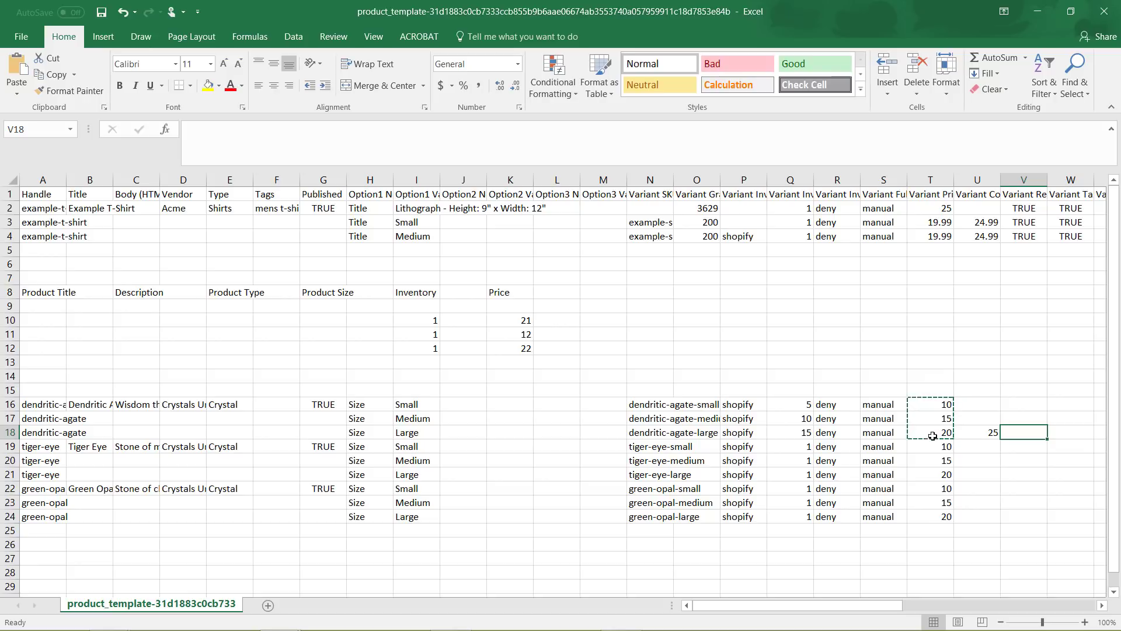
{"action": "left_click", "coordinate": [927, 379]}
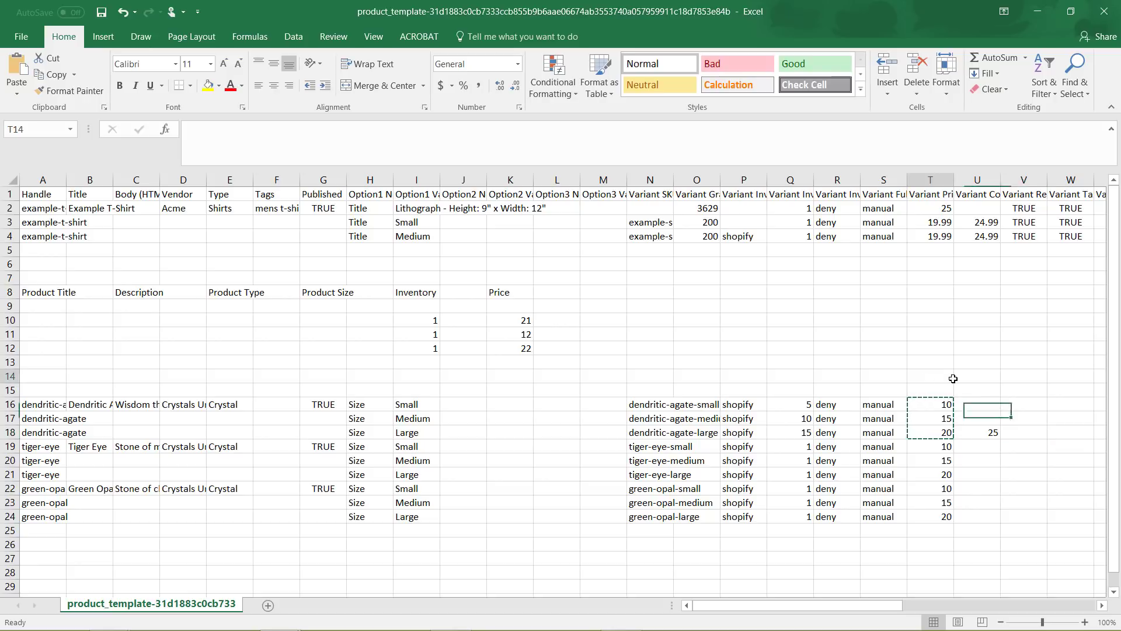
{"action": "left_click", "coordinate": [931, 432]}
{"action": "left_click", "coordinate": [981, 437]}
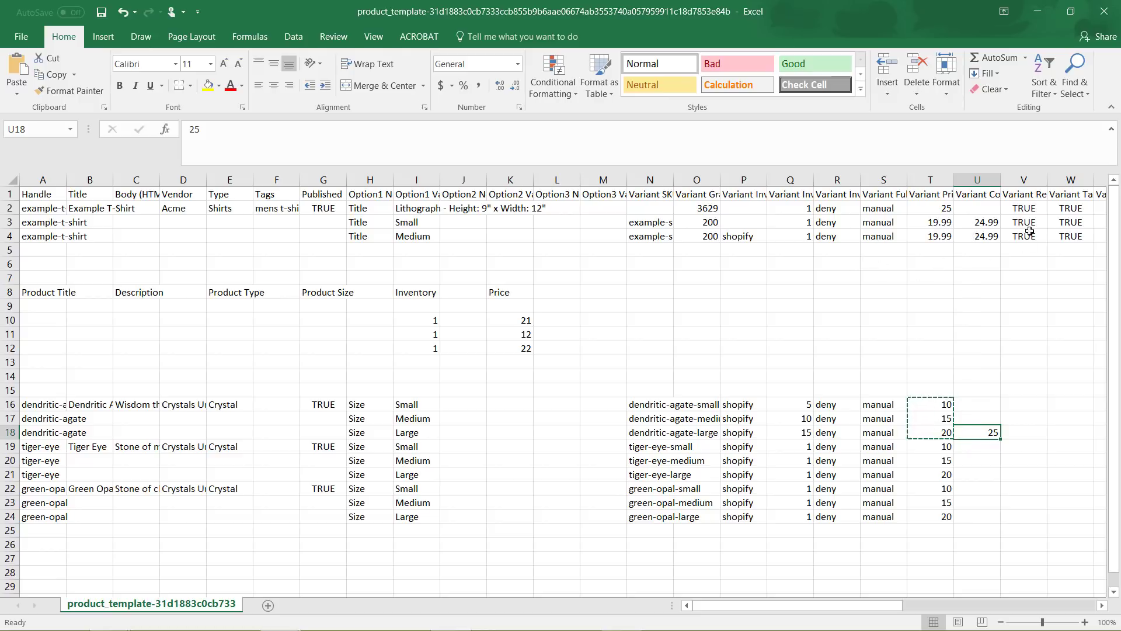
Copy the example value TRUE from V4 into the Variant Requires Shipping cells V16:V24.
{"action": "left_click", "coordinate": [1026, 196]}
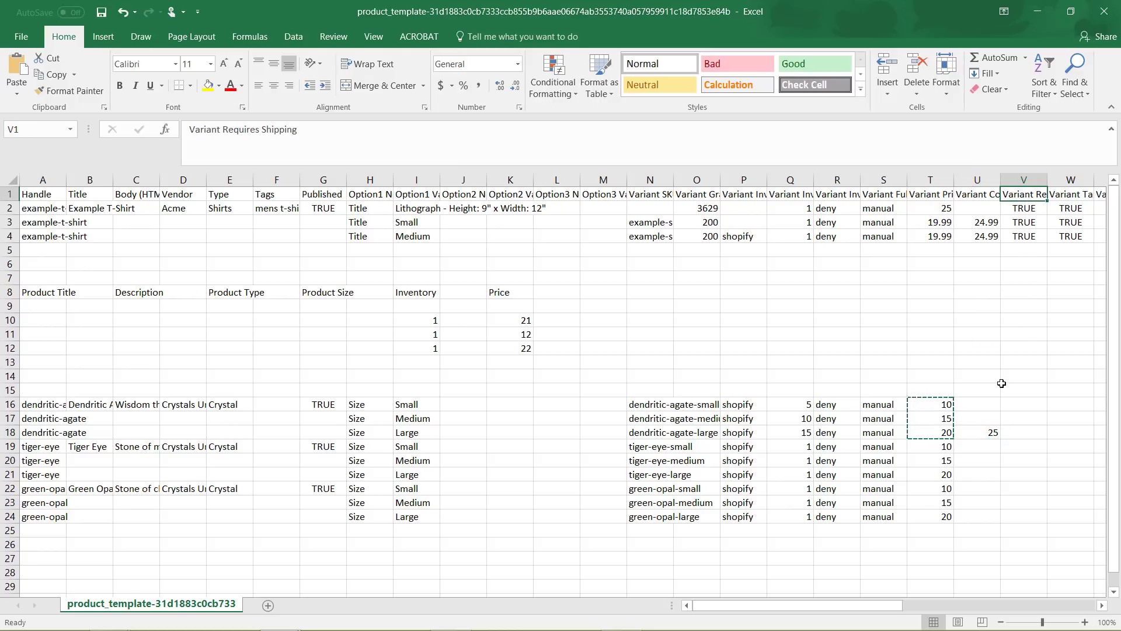
{"action": "left_click", "coordinate": [1024, 237]}
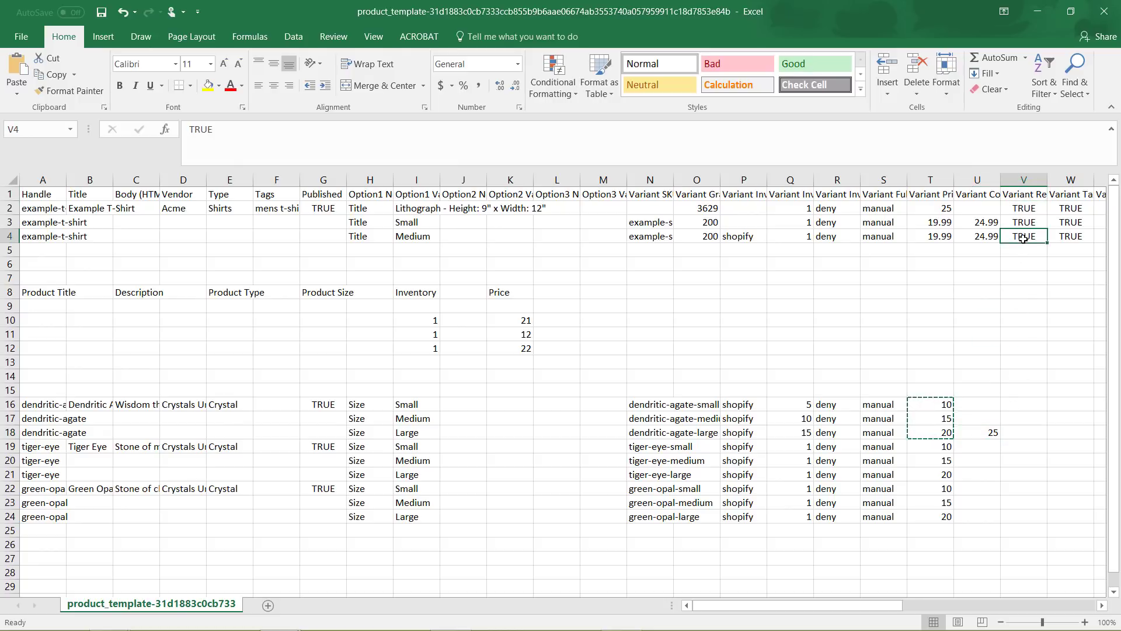
{"action": "key", "text": "ctrl+c"}
{"action": "left_click", "coordinate": [1013, 403]}
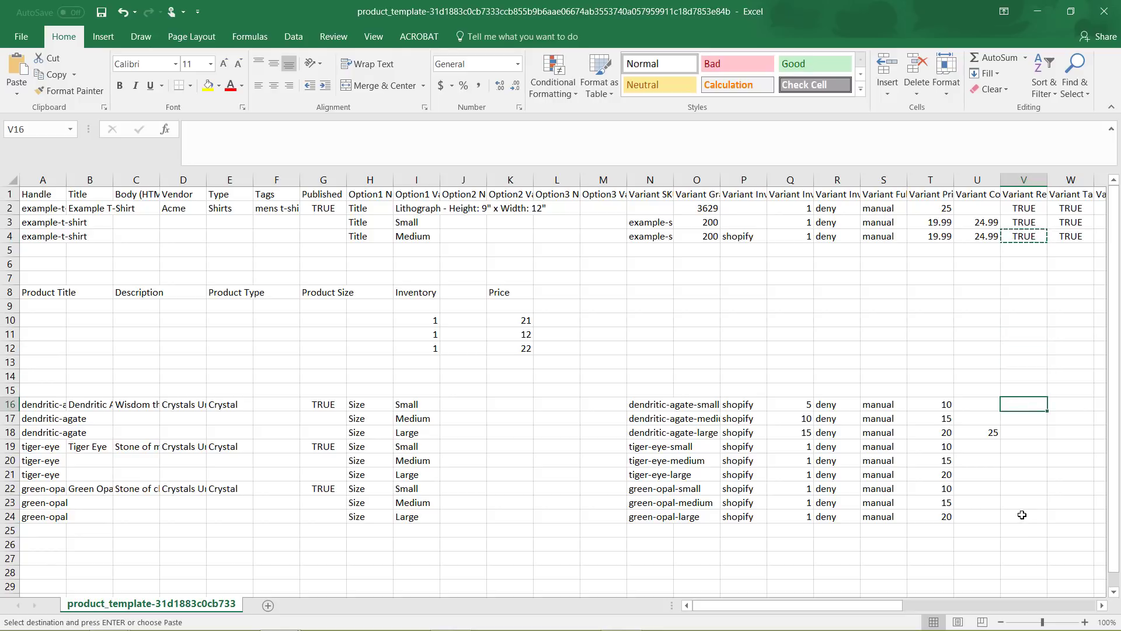
{"action": "left_click", "coordinate": [1019, 520], "text": "shift"}
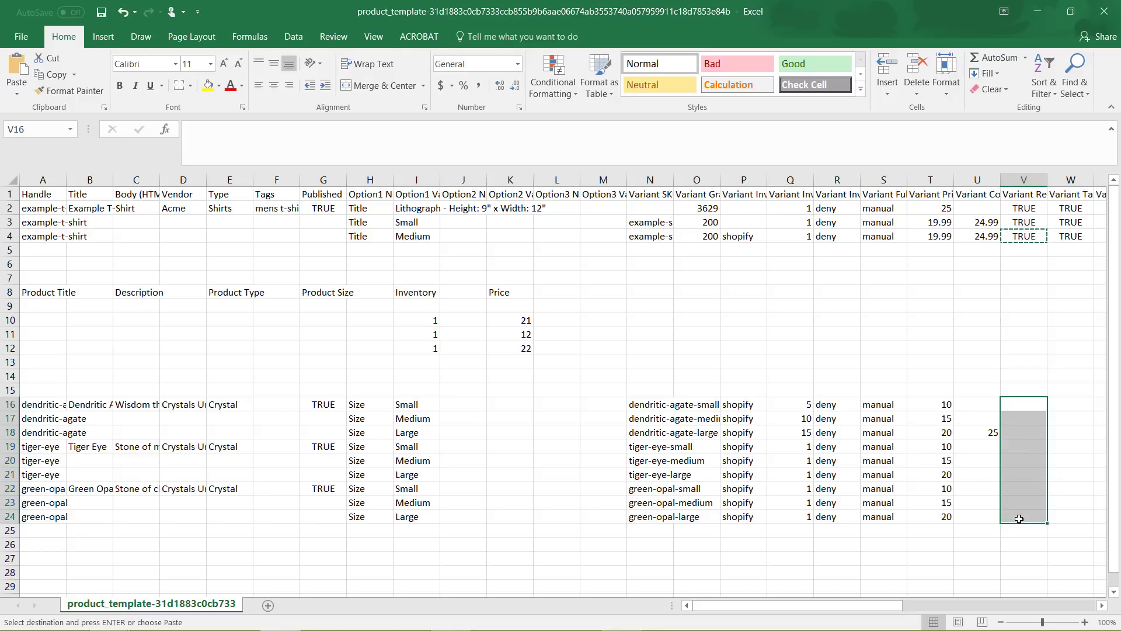
{"action": "key", "text": "ctrl+v"}
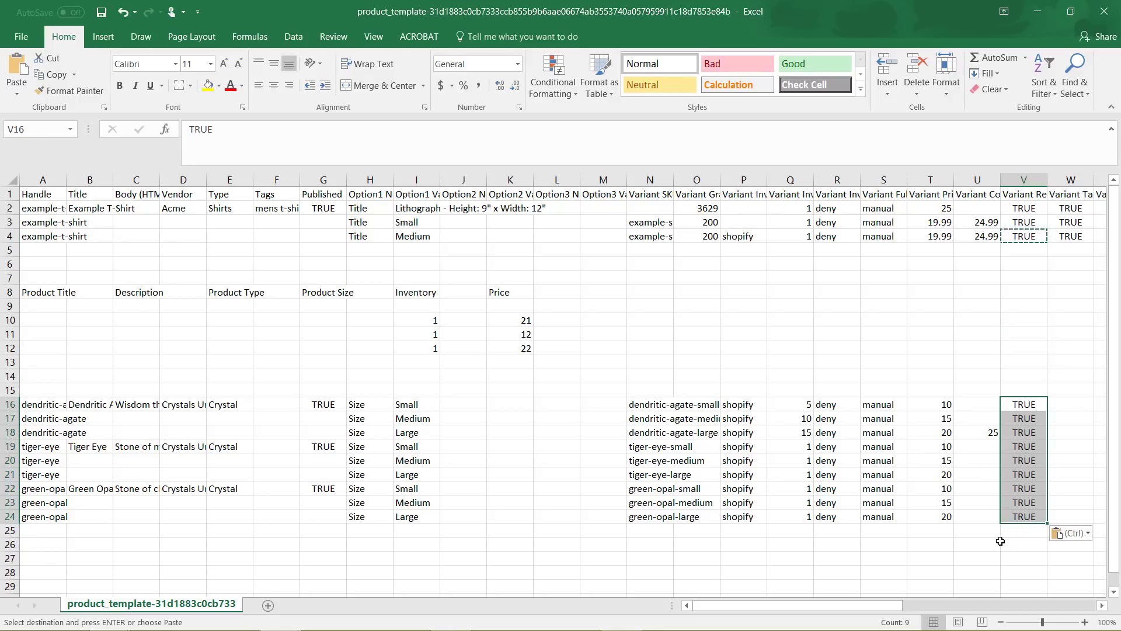
Copy the example value TRUE from W4 into the Variant Taxable cells W16:W24.
{"action": "left_click", "coordinate": [1067, 192]}
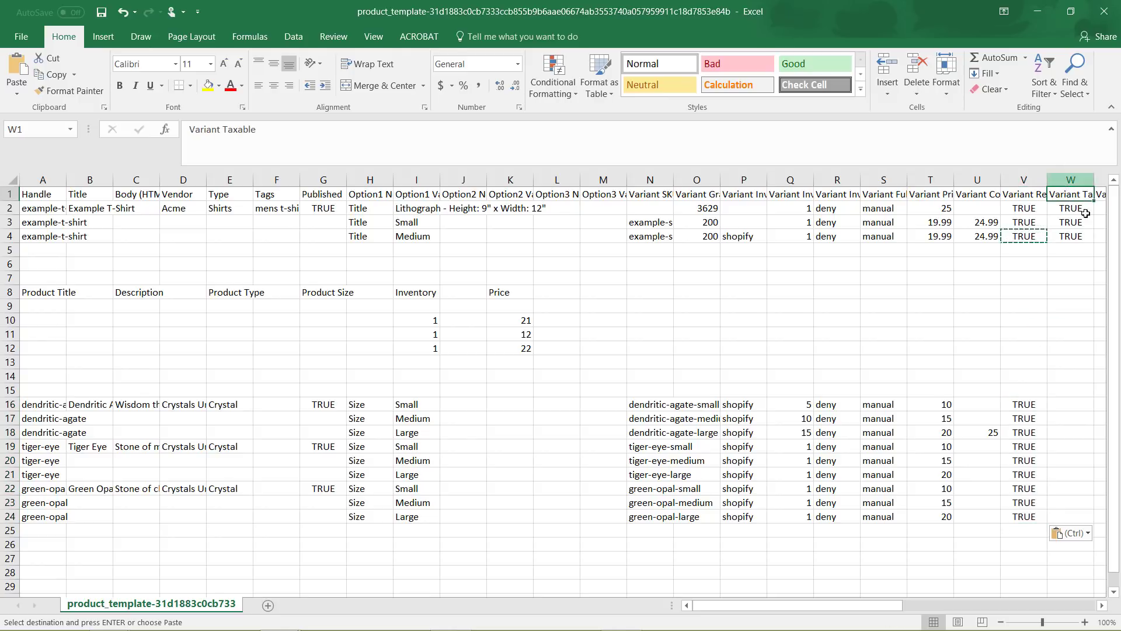
{"action": "left_click", "coordinate": [1068, 236]}
{"action": "key", "text": "ctrl+c"}
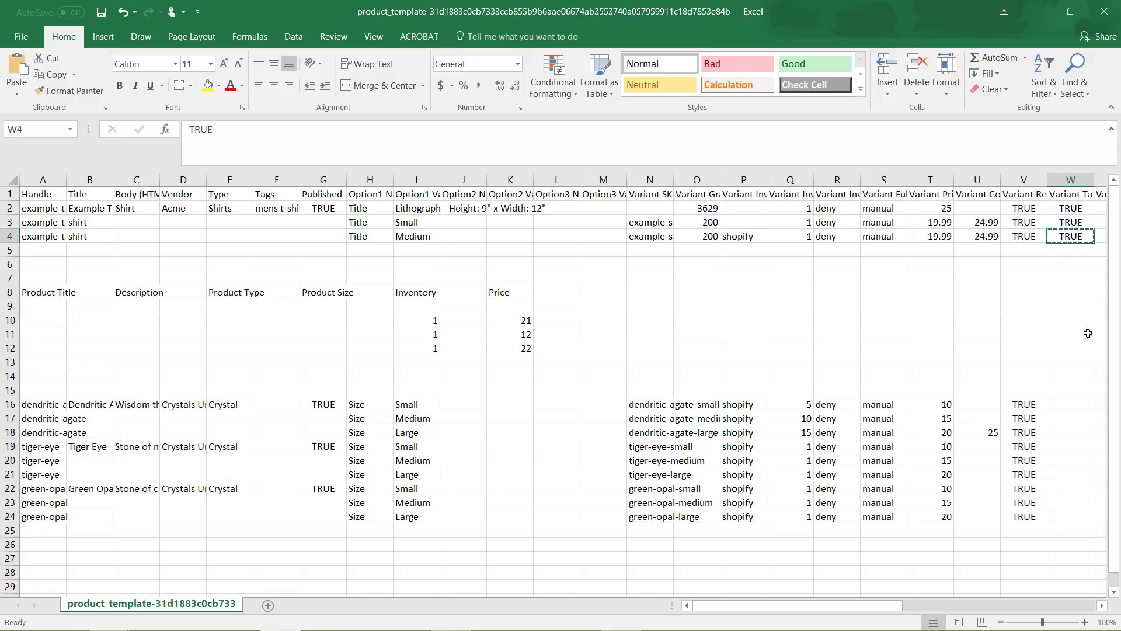
{"action": "left_click_drag", "start_coordinate": [1062, 410], "coordinate": [1079, 510]}
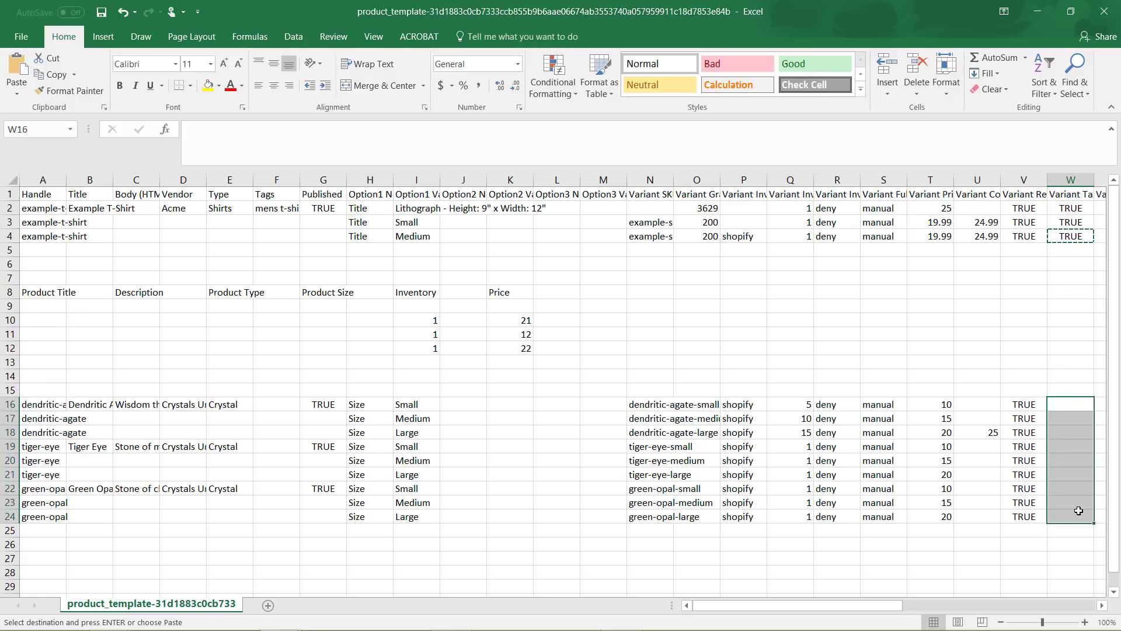
{"action": "key", "text": "ctrl+v"}
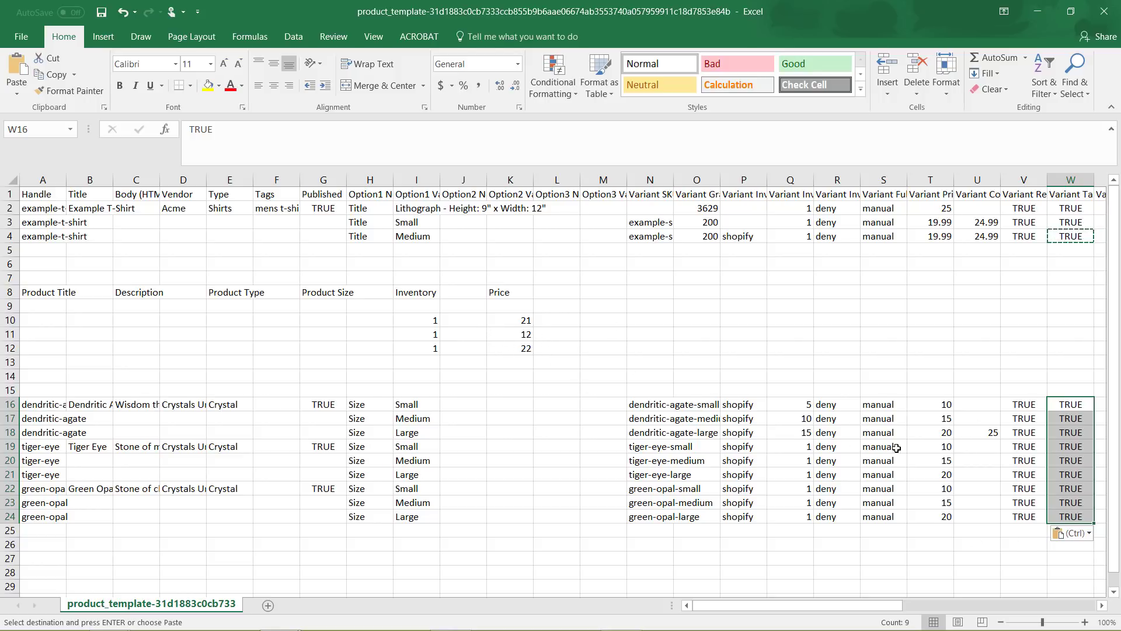
{"action": "left_click", "coordinate": [964, 459]}
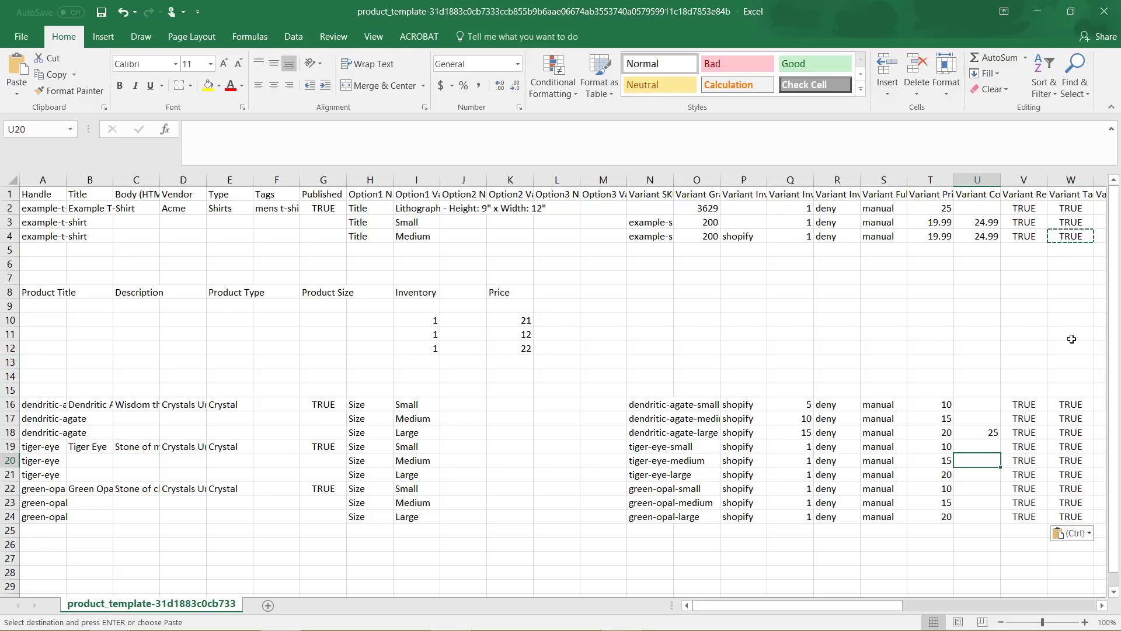
Delete rows 6 through 15, which hold the old product data and the blank rows above the new entries.
{"action": "left_click", "coordinate": [10, 389]}
{"action": "left_click", "coordinate": [10, 264], "text": "shift"}
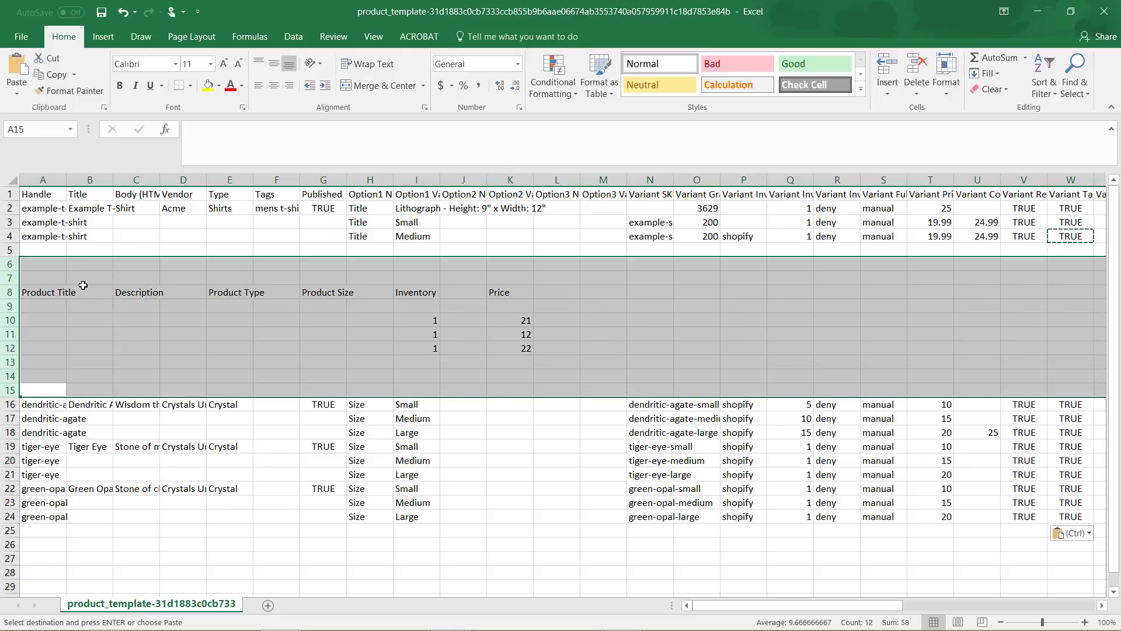
{"action": "right_click", "coordinate": [84, 284]}
{"action": "left_click", "coordinate": [130, 420]}
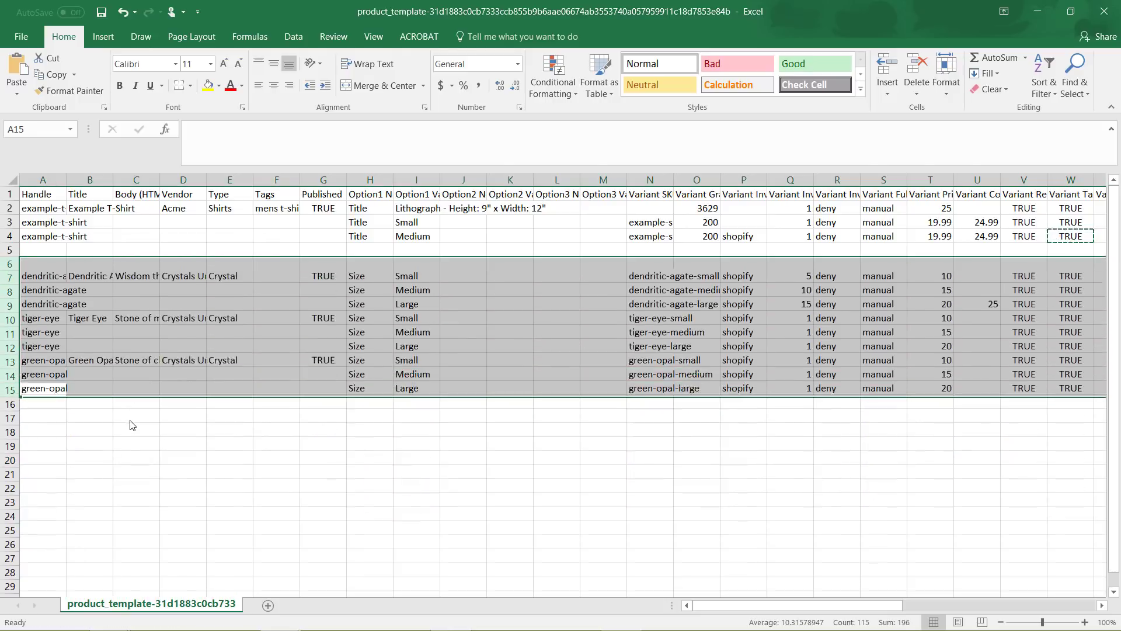
{"action": "left_click", "coordinate": [661, 347]}
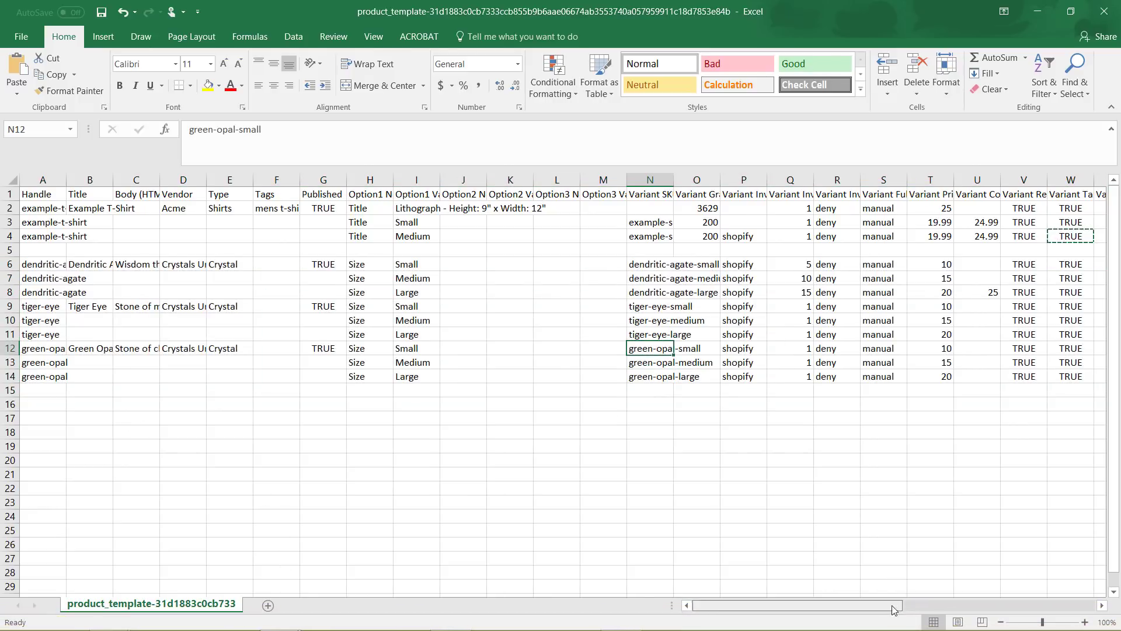
Review the remaining template columns, including Variant Barcode, the example Image Src, Image Alt Text and Gift Card, and return to the first columns.
{"action": "left_click_drag", "start_coordinate": [892, 605], "coordinate": [1033, 587]}
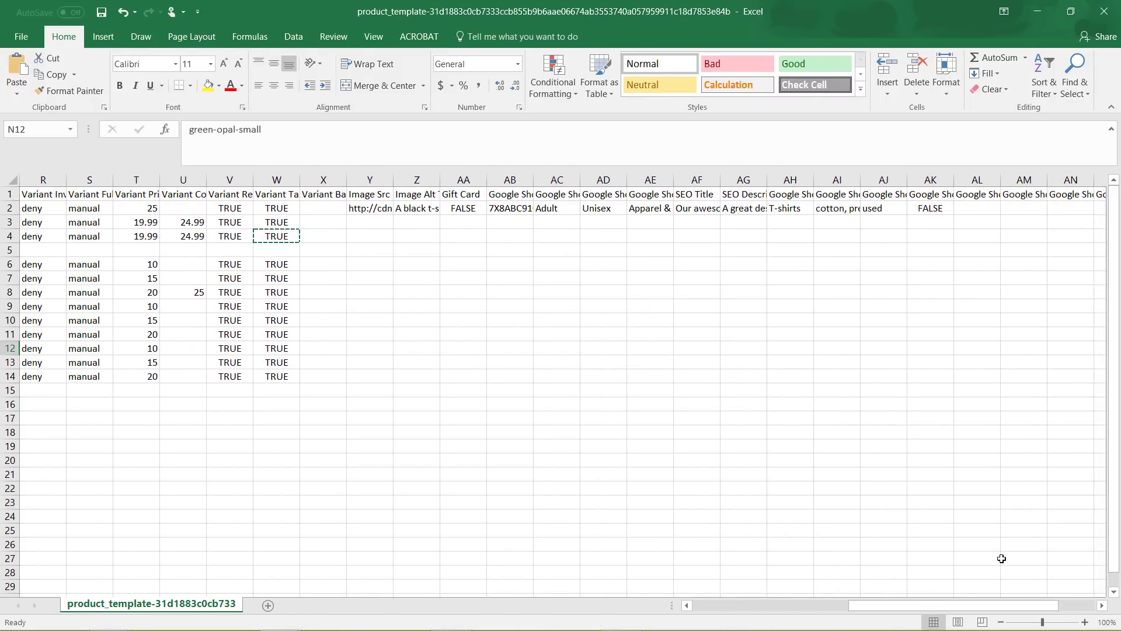
{"action": "left_click", "coordinate": [331, 196]}
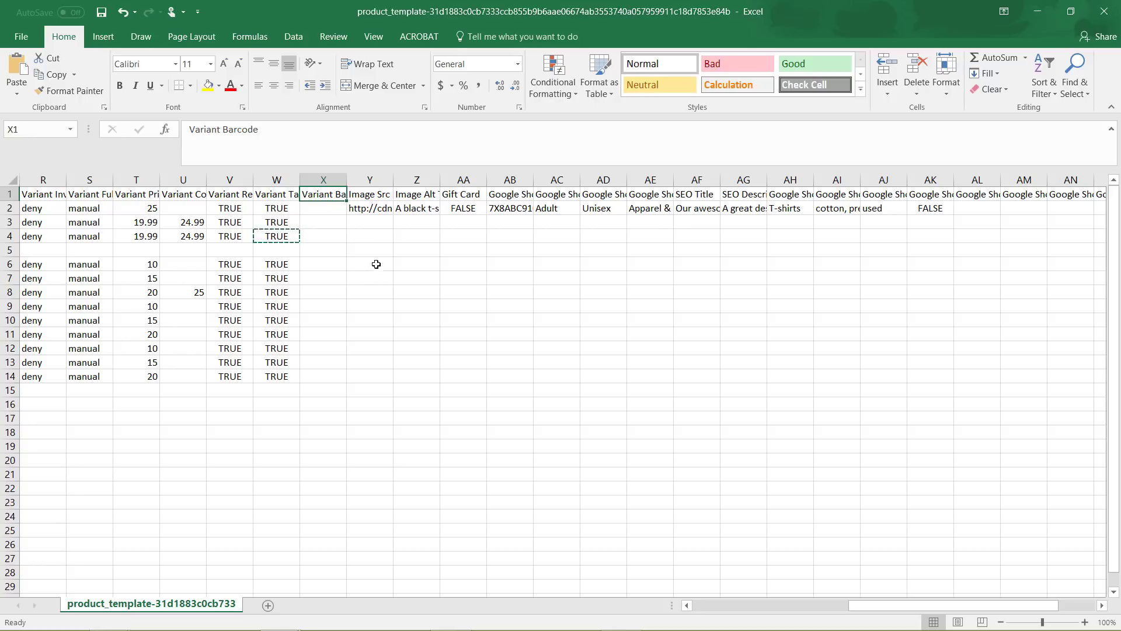
{"action": "left_click", "coordinate": [372, 208]}
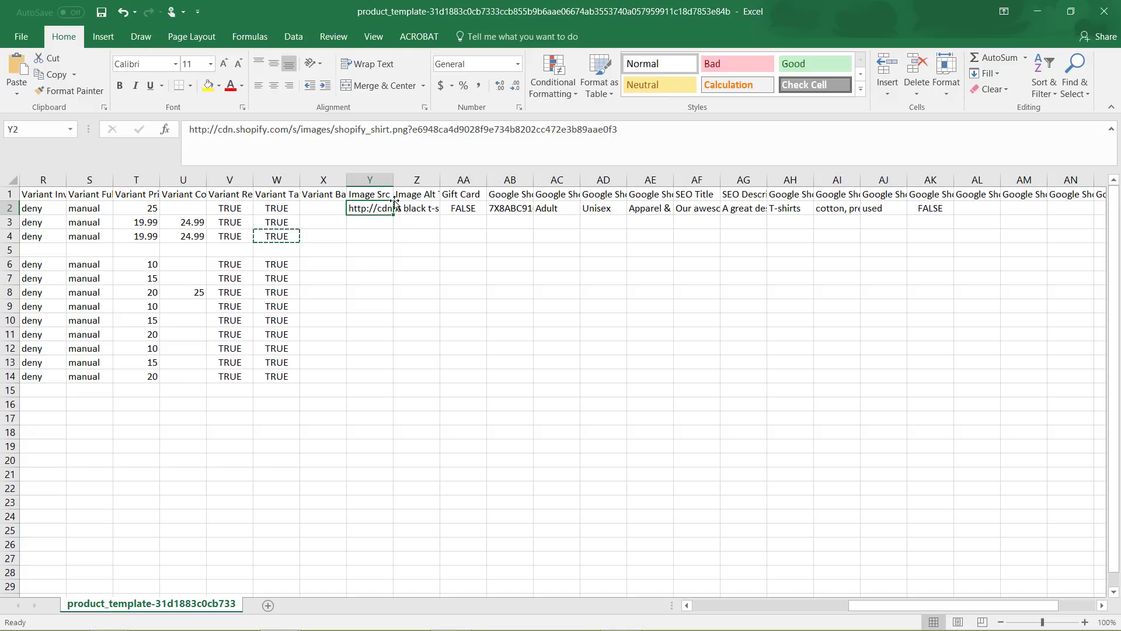
{"action": "left_click", "coordinate": [425, 193]}
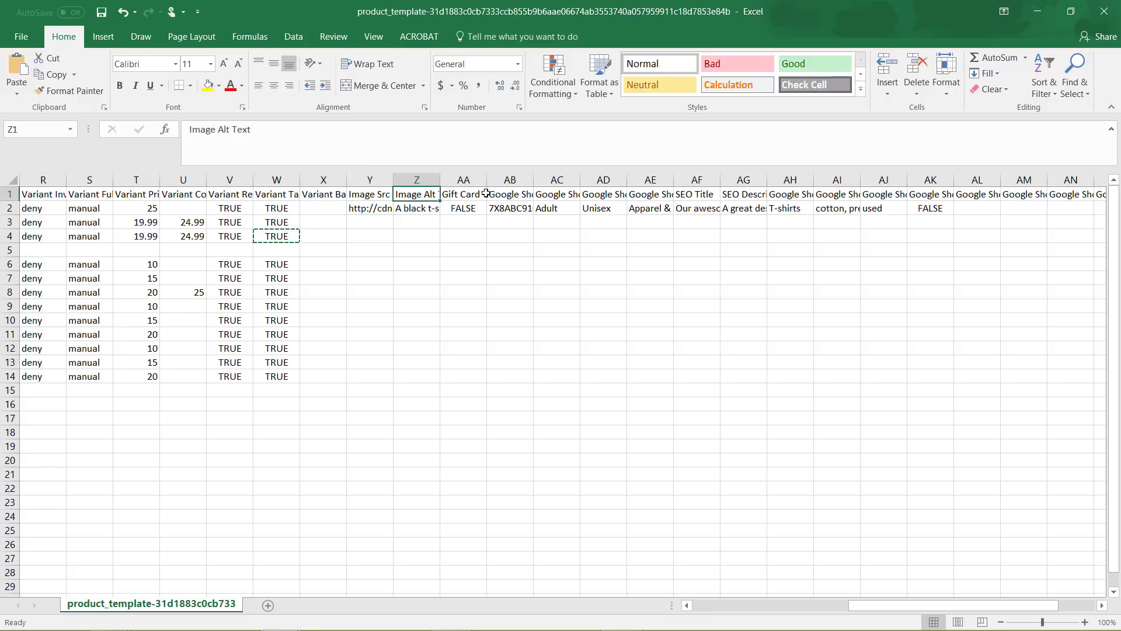
{"action": "left_click", "coordinate": [478, 195]}
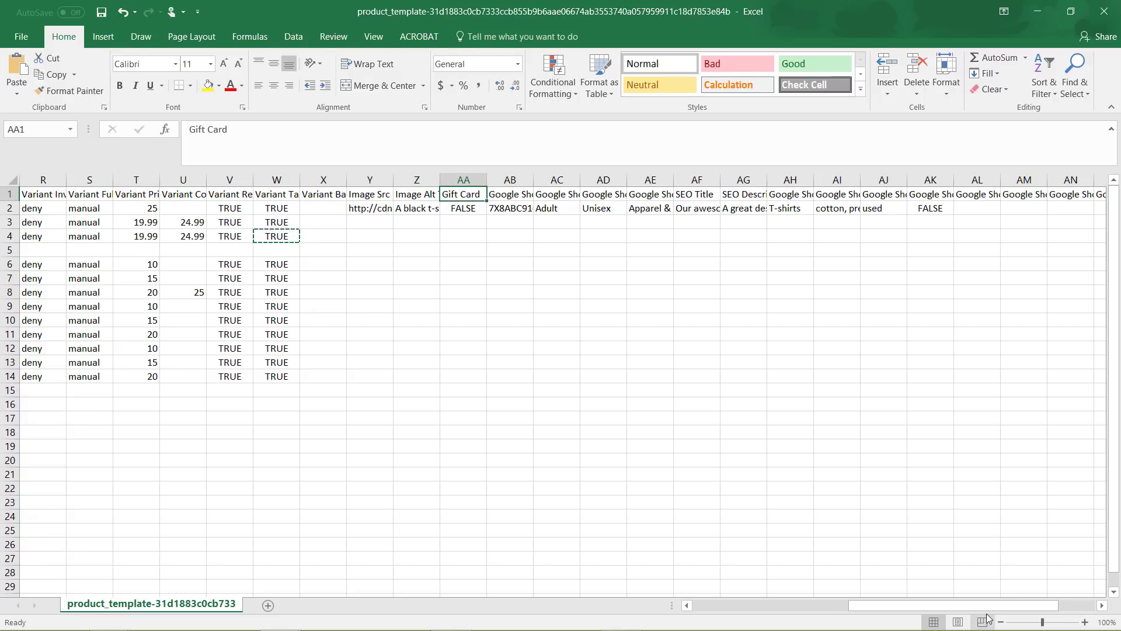
{"action": "left_click_drag", "start_coordinate": [989, 609], "coordinate": [987, 570]}
{"action": "left_click_drag", "start_coordinate": [919, 606], "coordinate": [730, 584]}
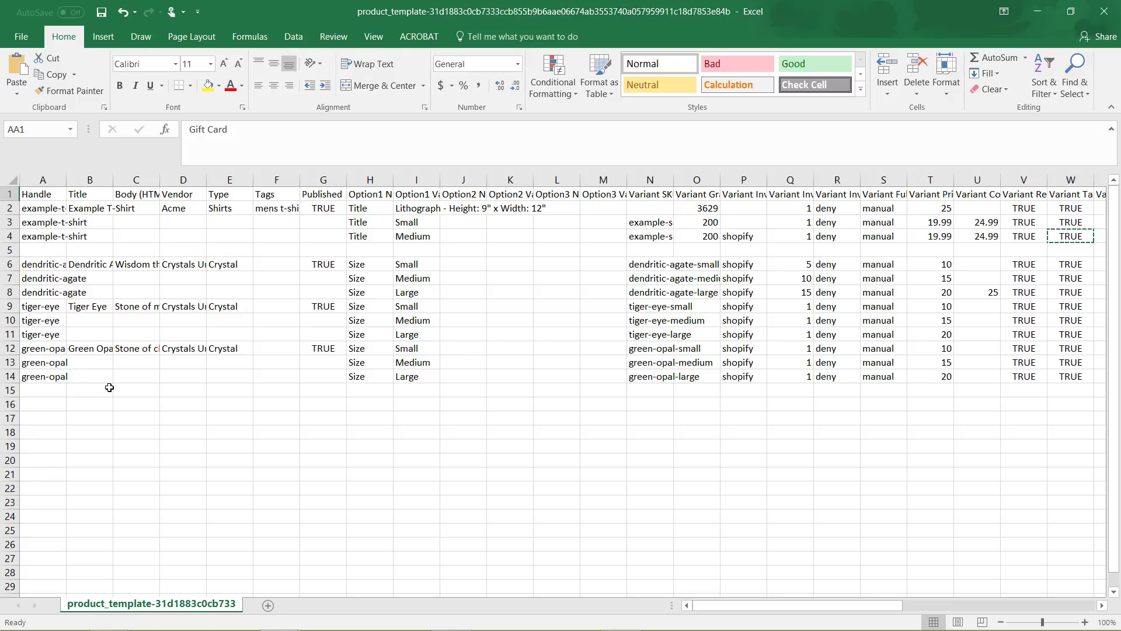
Delete rows 2 through 5, which hold the template's example products and the blank row above the new entries.
{"action": "left_click", "coordinate": [8, 250]}
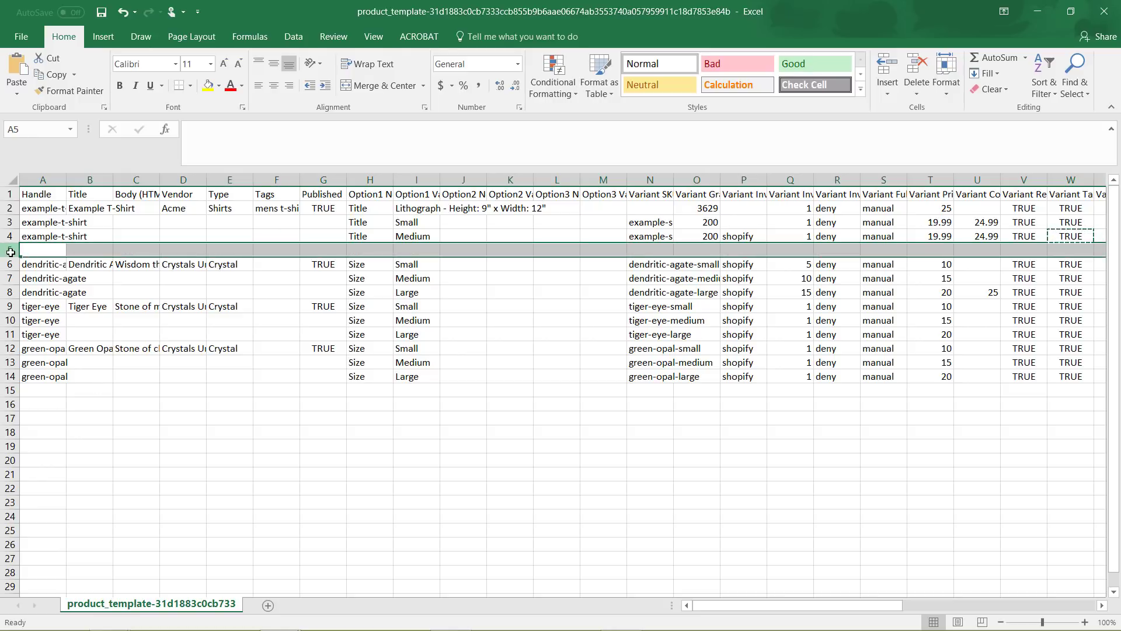
{"action": "left_click", "coordinate": [10, 208], "text": "shift"}
{"action": "right_click", "coordinate": [50, 222]}
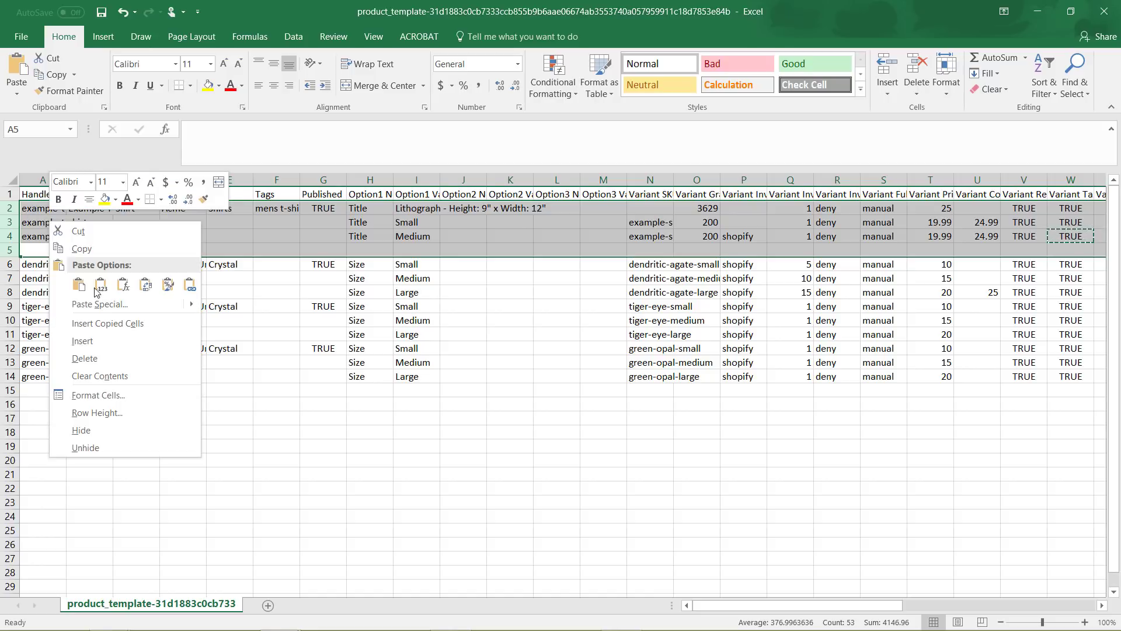
{"action": "left_click", "coordinate": [78, 356]}
{"action": "left_click", "coordinate": [168, 338]}
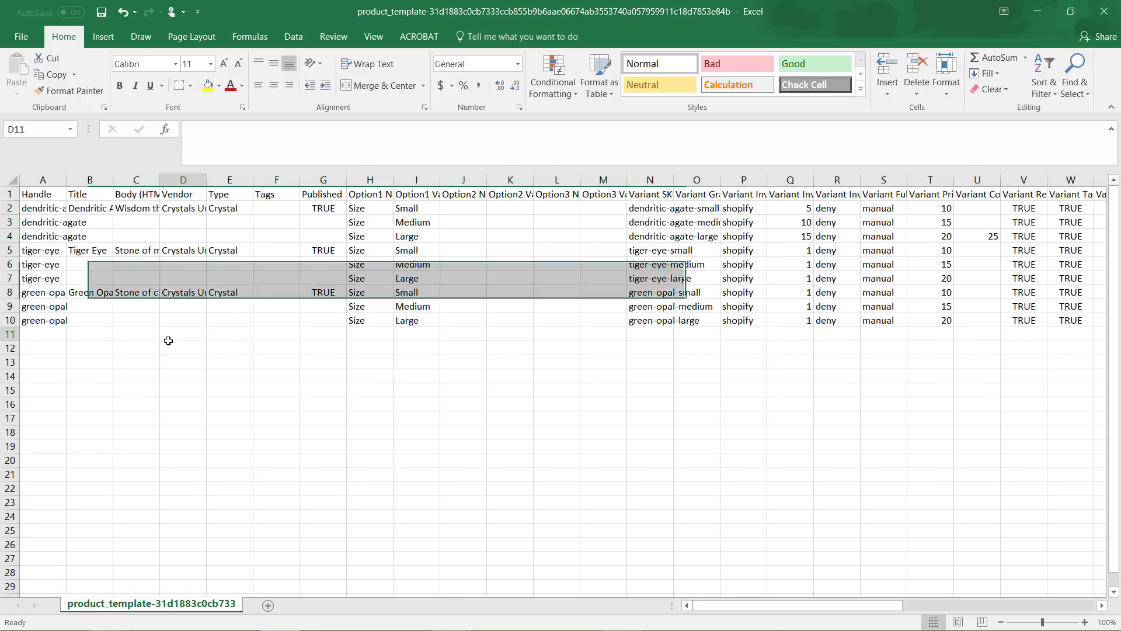
Save the workbook to the Desktop as a comma-delimited CSV file named Product Template.
{"action": "left_click", "coordinate": [21, 36]}
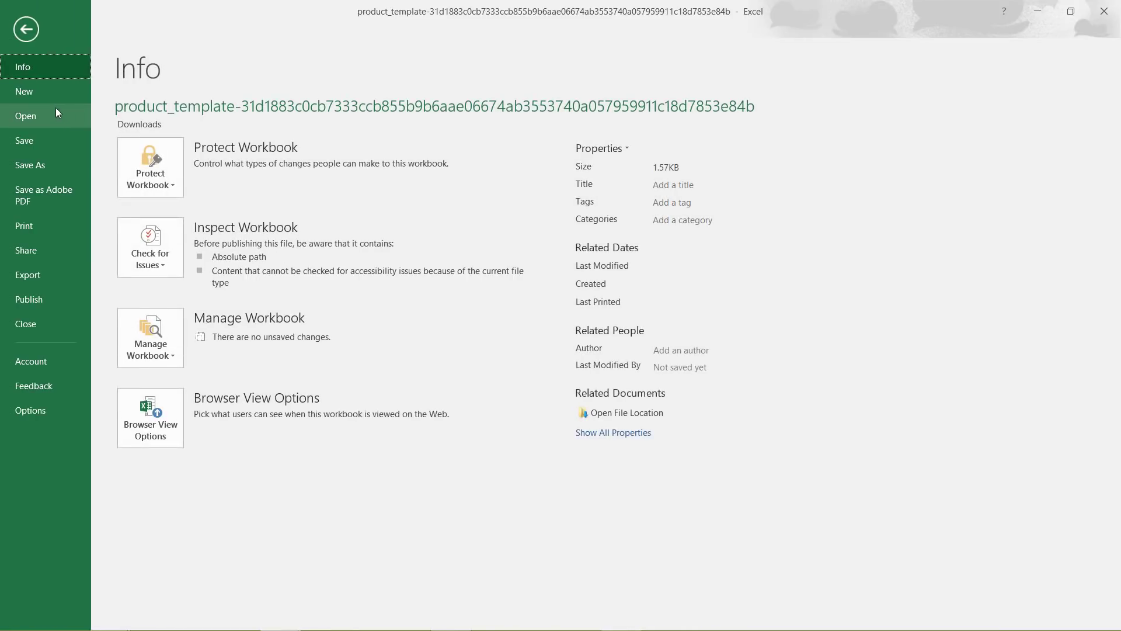
{"action": "left_click", "coordinate": [42, 169]}
{"action": "left_click", "coordinate": [146, 206]}
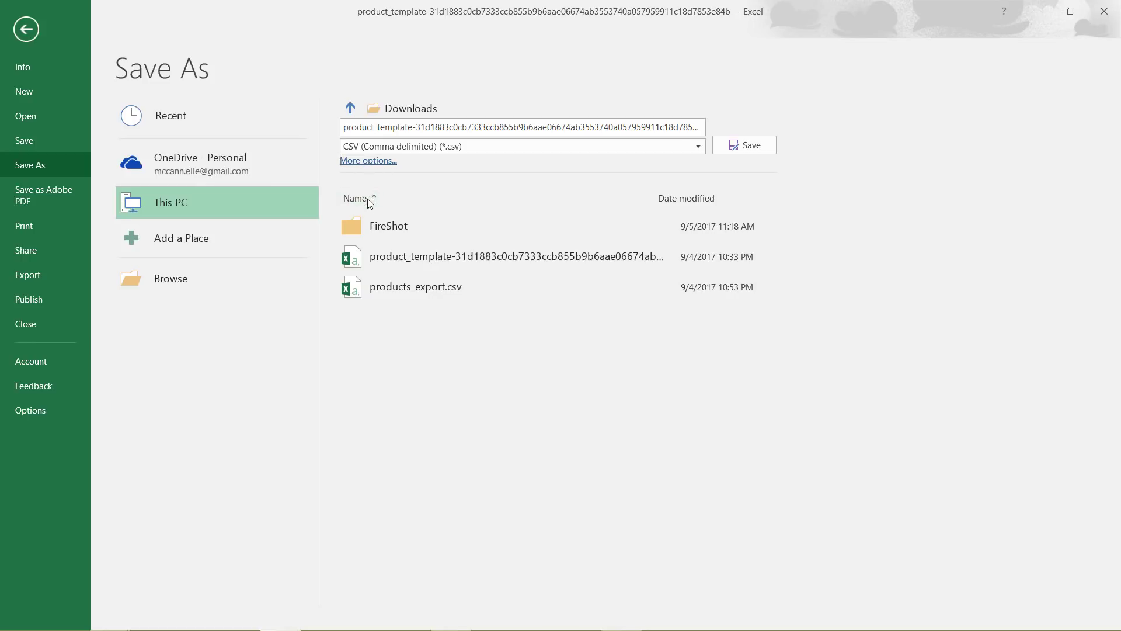
{"action": "left_click", "coordinate": [56, 110]}
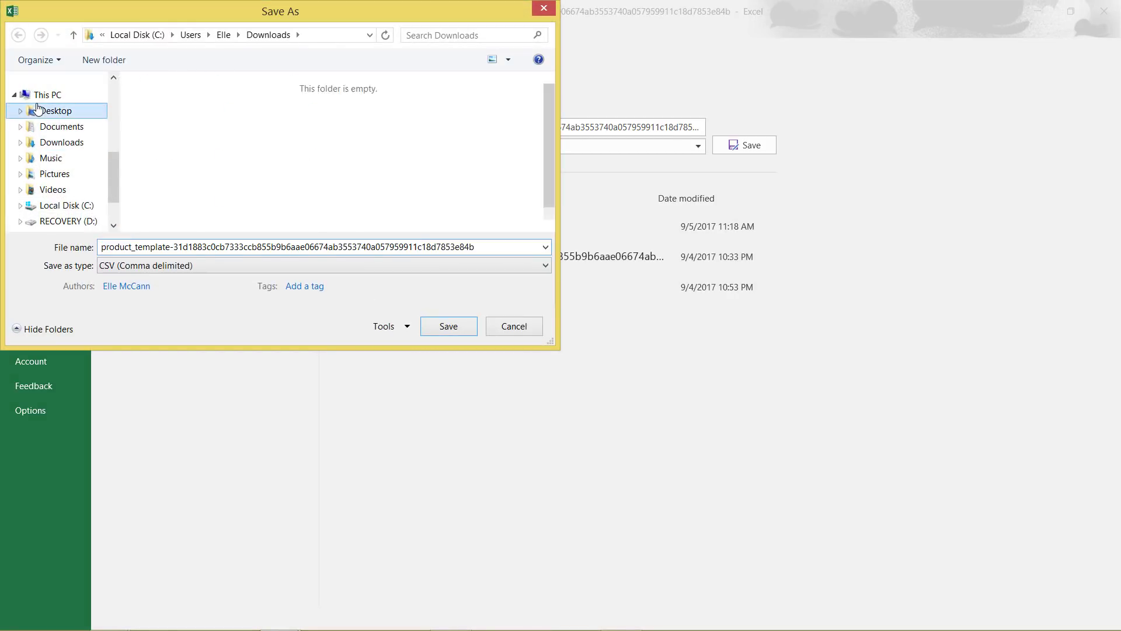
{"action": "left_click", "coordinate": [310, 247]}
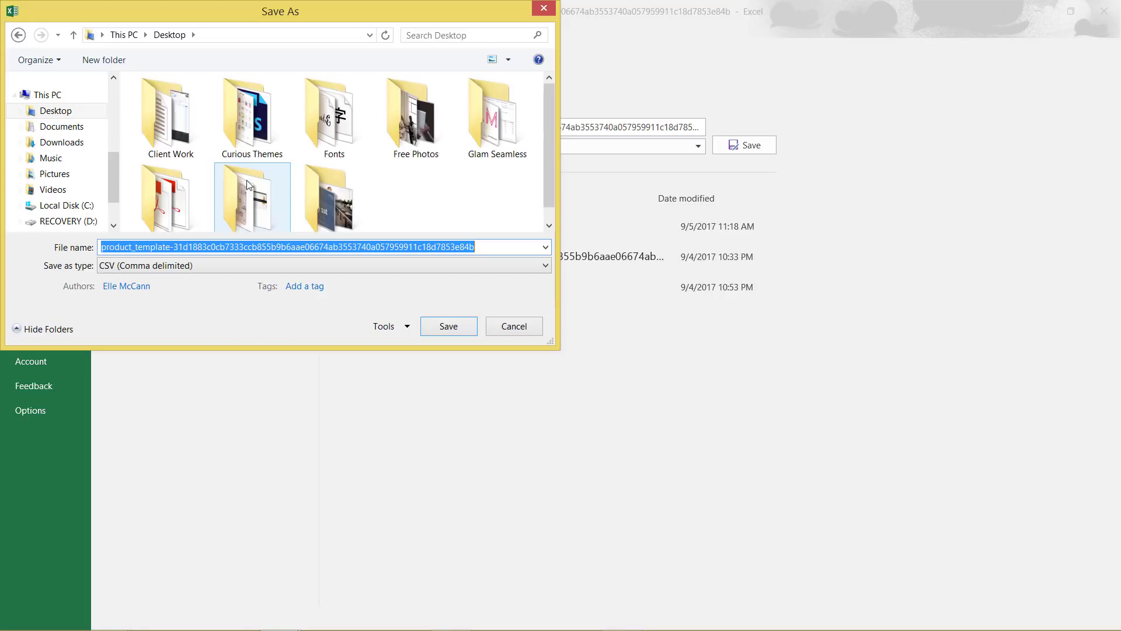
{"action": "type", "text": "Pro"}
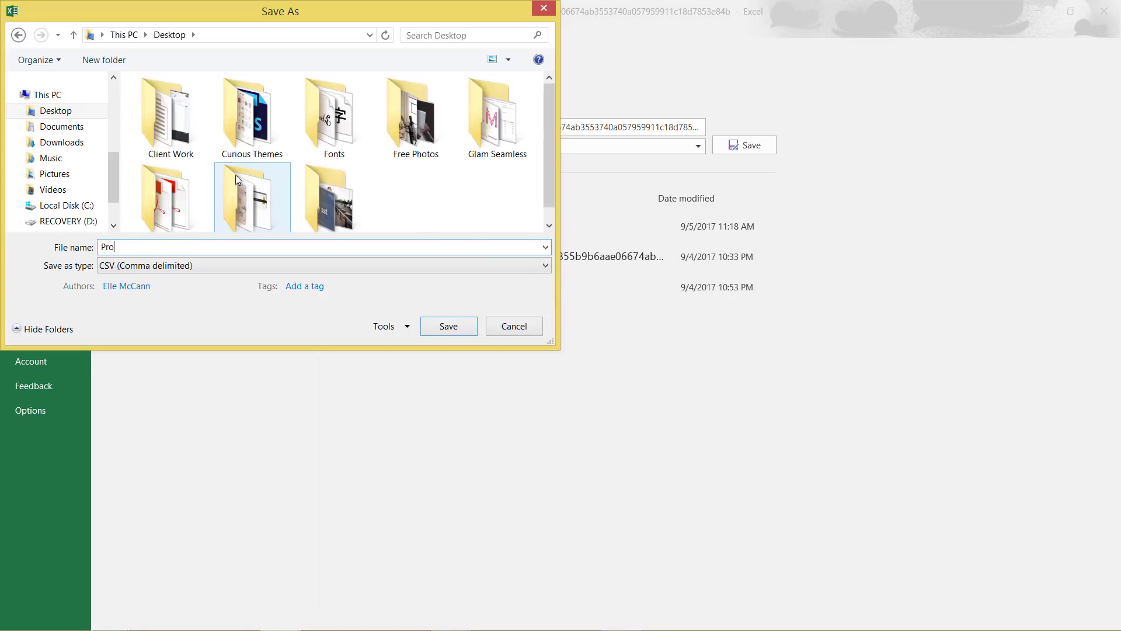
{"action": "type", "text": "duct Template"}
{"action": "key", "text": "Return"}
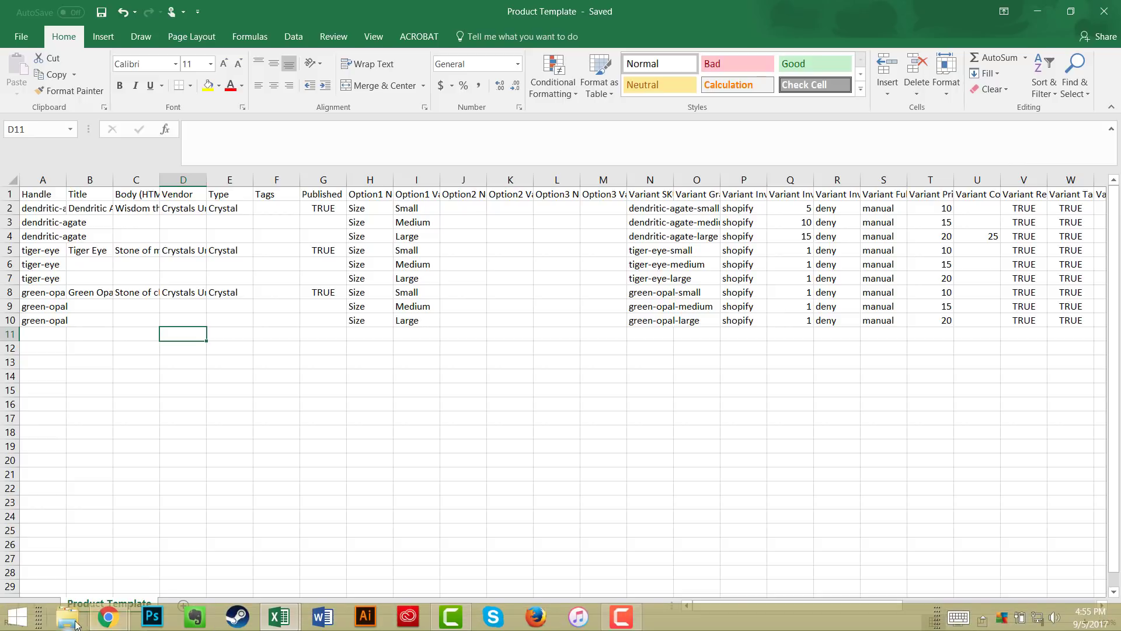
Switch to the Shopify admin in Chrome and choose the Desktop file Product Template.csv for a fresh product import.
{"action": "mouse_move", "coordinate": [118, 626]}
{"action": "left_click", "coordinate": [252, 549]}
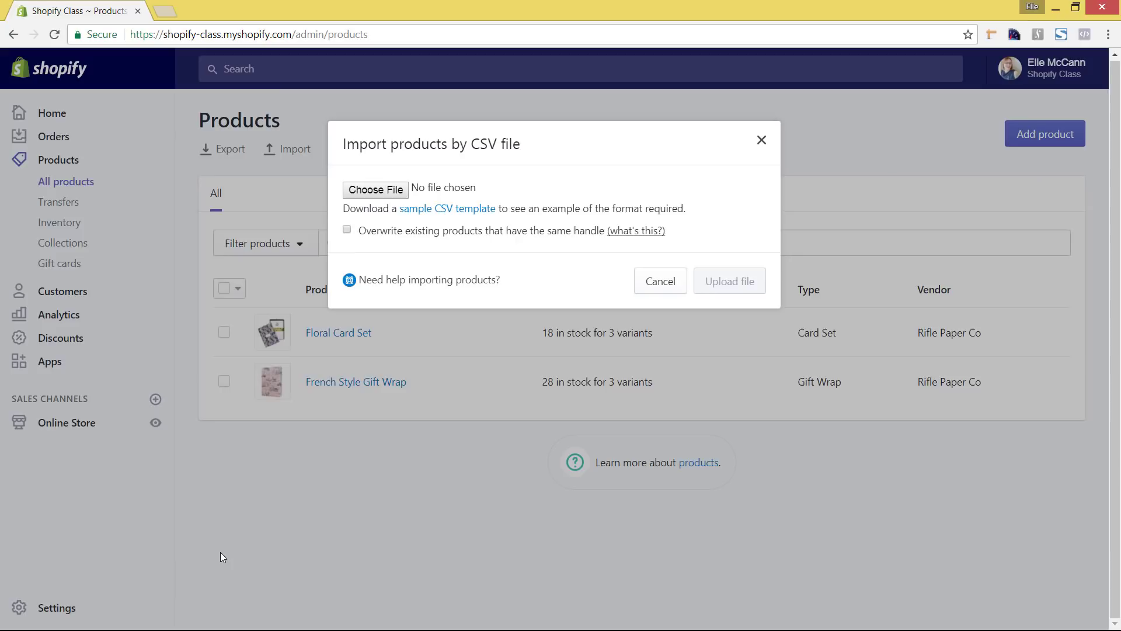
{"action": "left_click", "coordinate": [762, 141]}
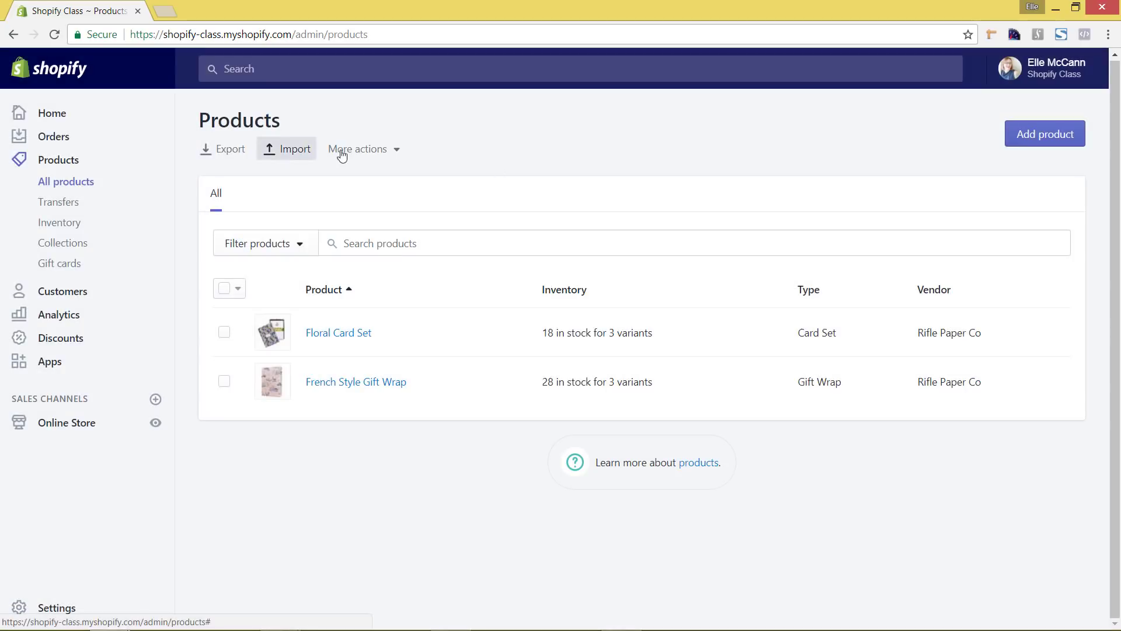
{"action": "left_click", "coordinate": [301, 154]}
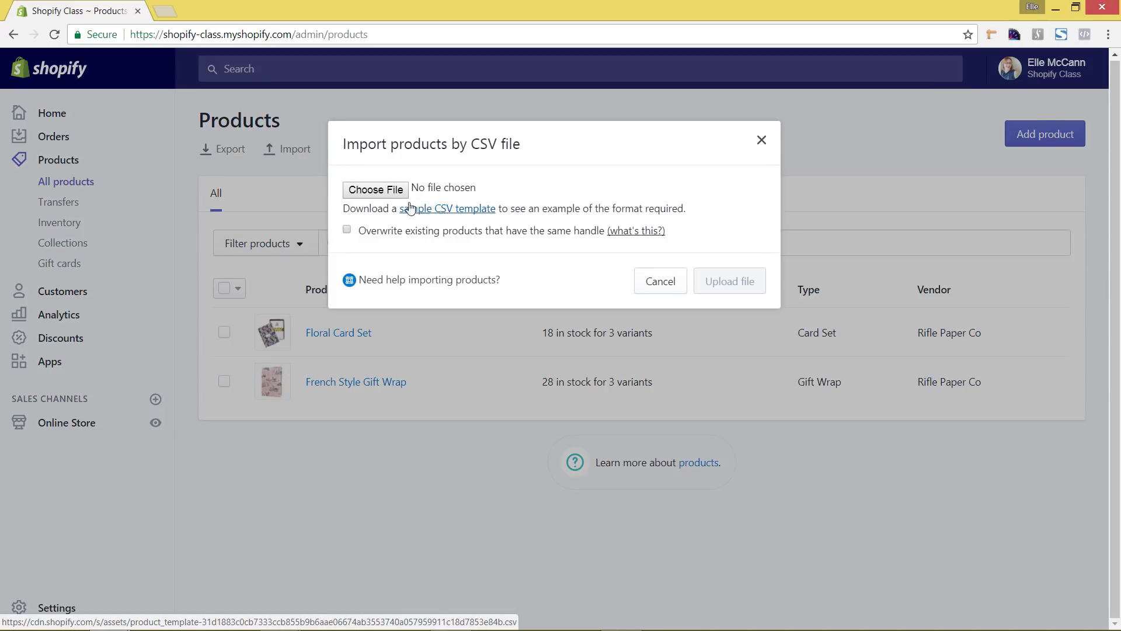
{"action": "left_click", "coordinate": [380, 193]}
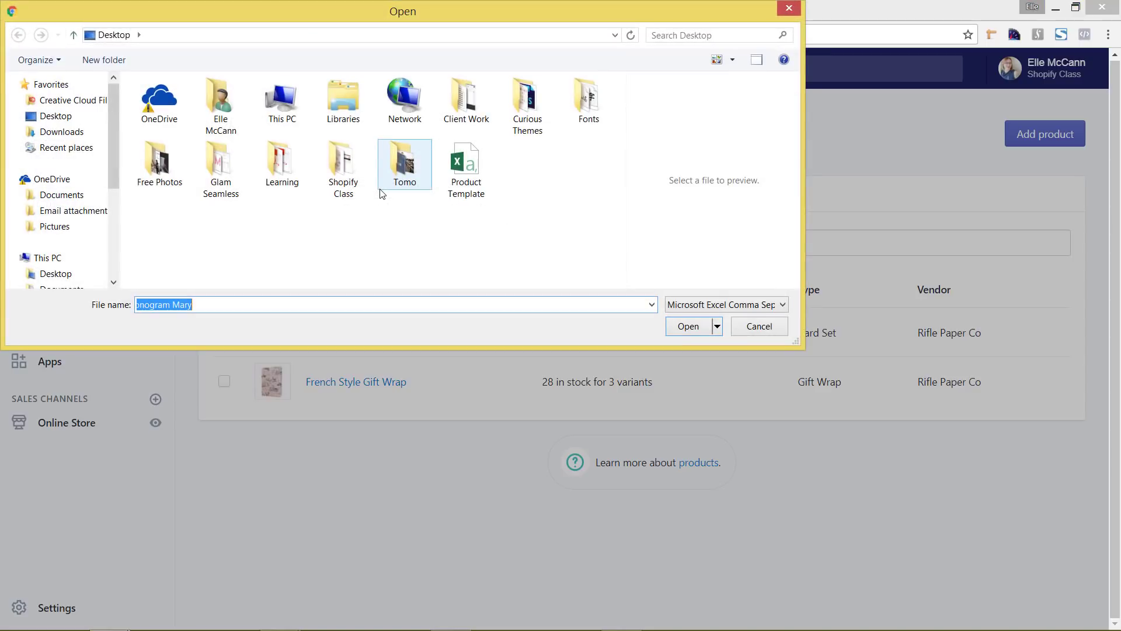
{"action": "left_click", "coordinate": [464, 172]}
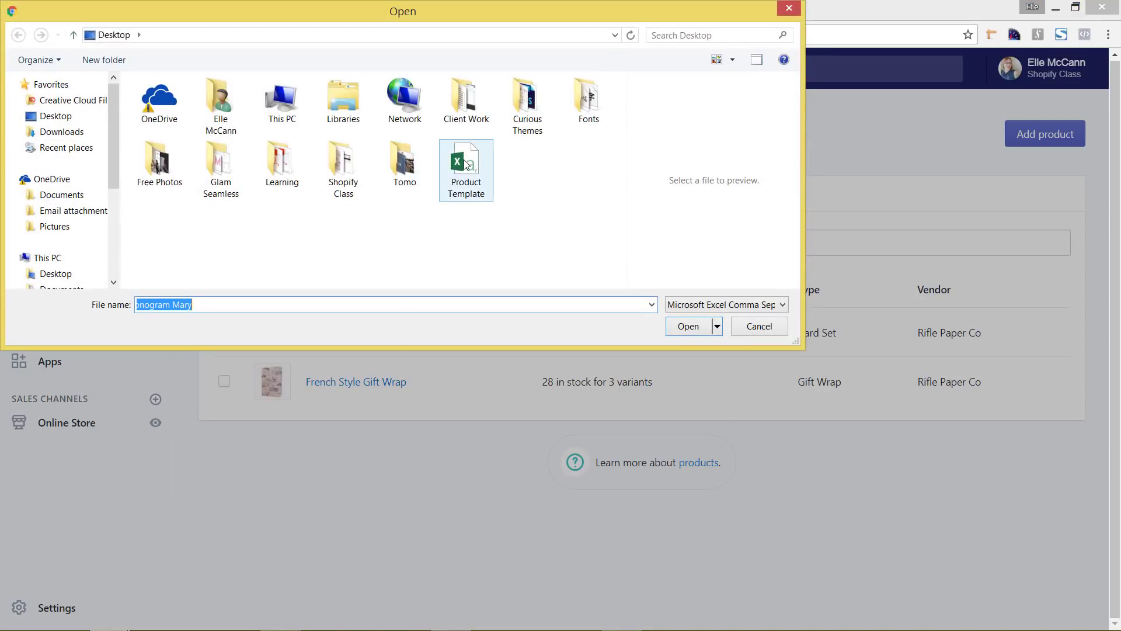
{"action": "left_click", "coordinate": [679, 325]}
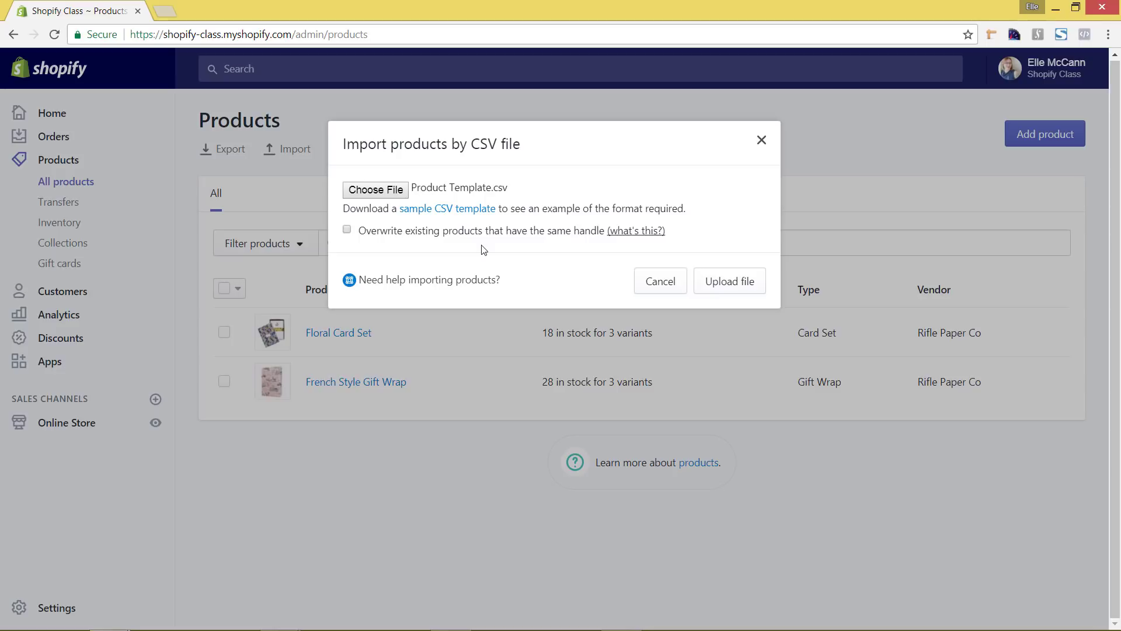
Upload the CSV file without overwriting existing products, and start the import after checking the preview of the first product.
{"action": "left_click", "coordinate": [347, 230]}
{"action": "left_click", "coordinate": [755, 292]}
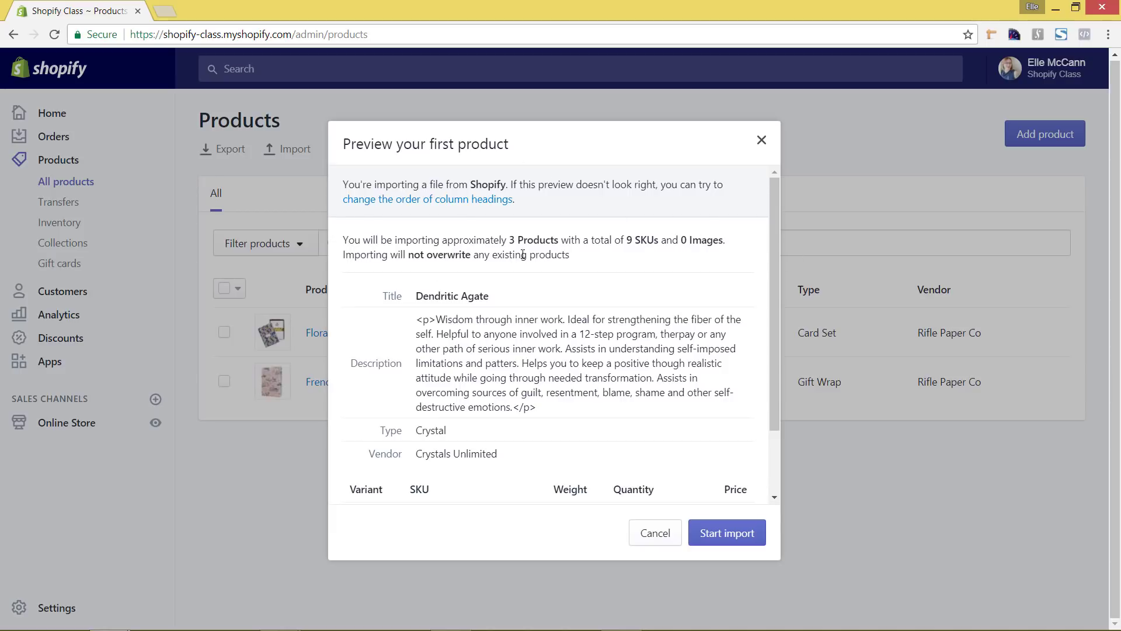
{"action": "left_click_drag", "start_coordinate": [775, 255], "coordinate": [780, 335]}
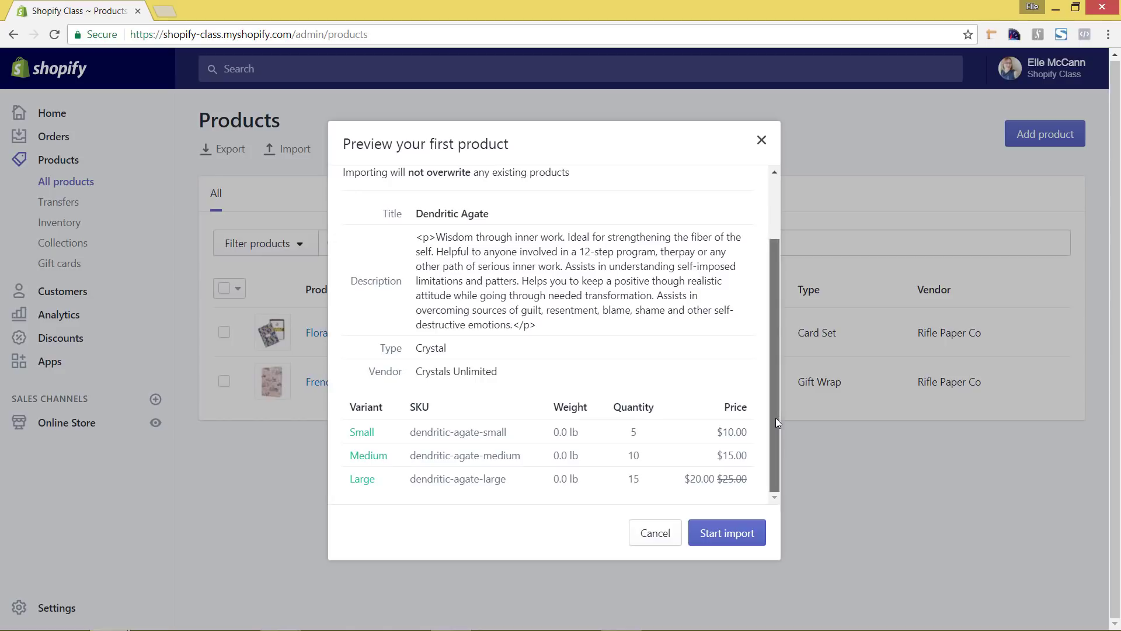
{"action": "left_click_drag", "start_coordinate": [776, 418], "coordinate": [770, 316]}
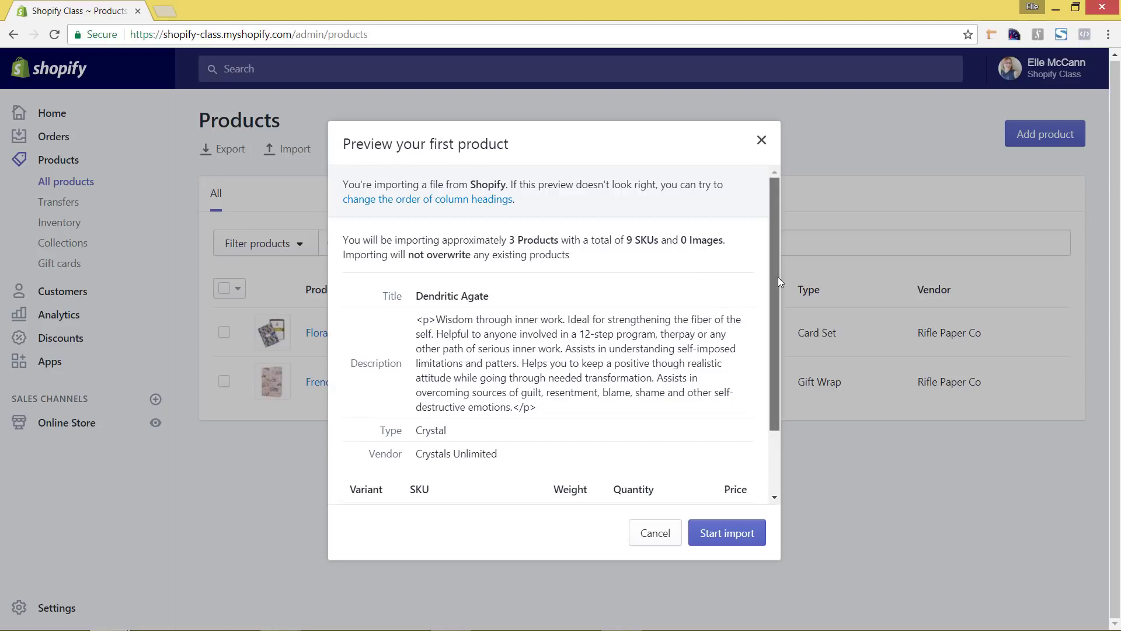
{"action": "left_click_drag", "start_coordinate": [780, 278], "coordinate": [776, 349]}
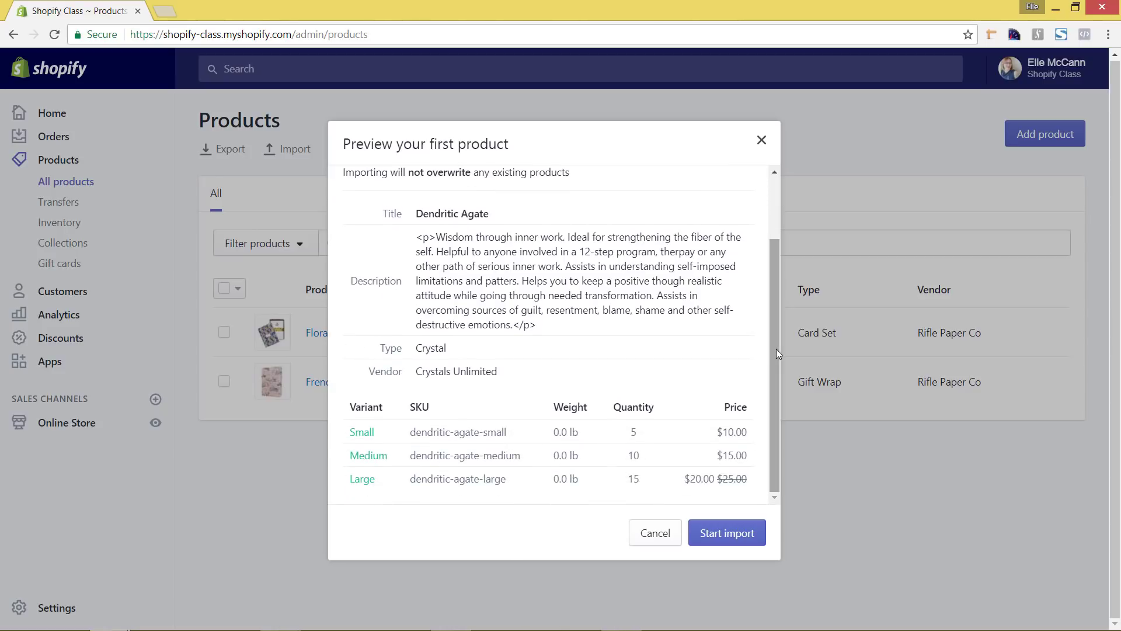
{"action": "left_click", "coordinate": [720, 534]}
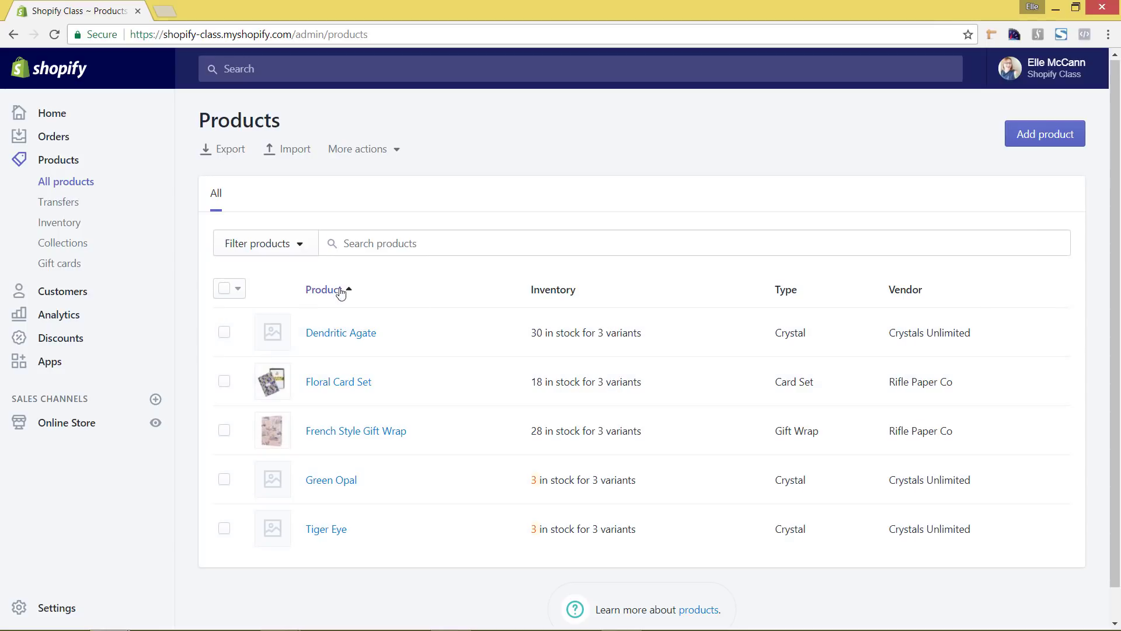
Open the imported Dendritic Agate product and examine its description, organization, images, variants and search engine listing fields.
{"action": "left_click", "coordinate": [341, 334]}
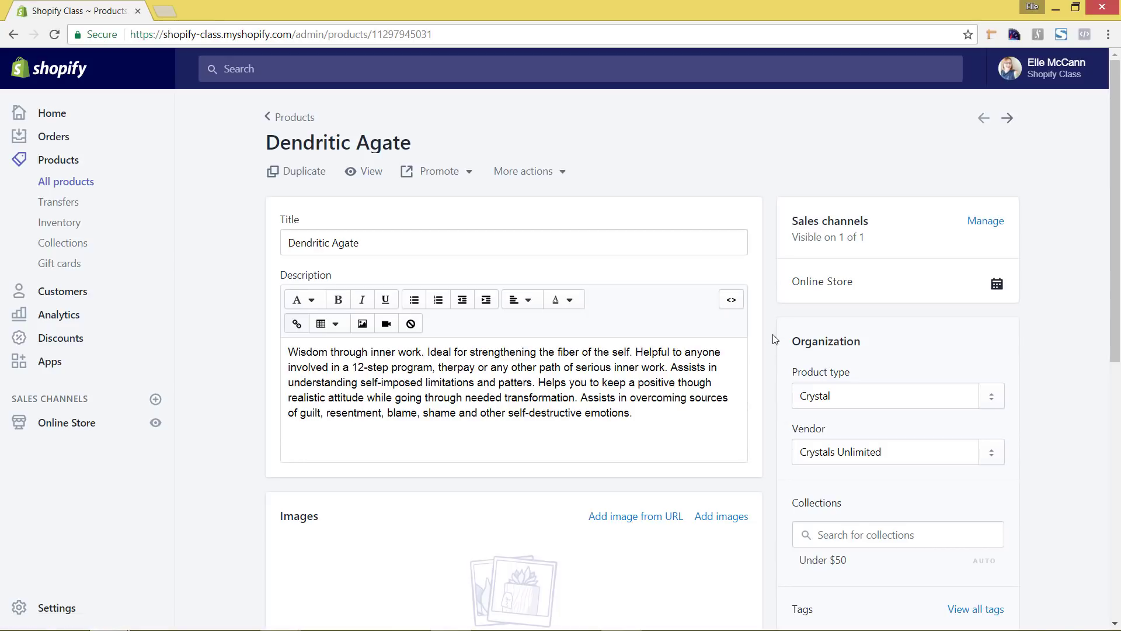
{"action": "scroll", "coordinate": [773, 334], "scroll_direction": "down", "scroll_amount": 2}
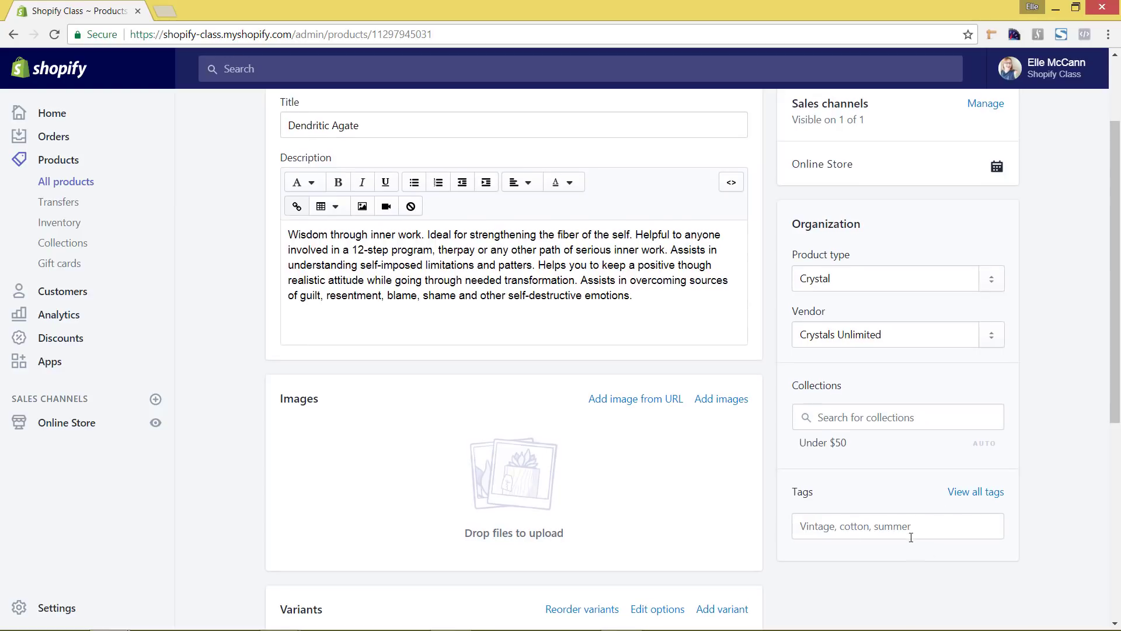
{"action": "scroll", "coordinate": [1015, 529], "scroll_direction": "down", "scroll_amount": 4}
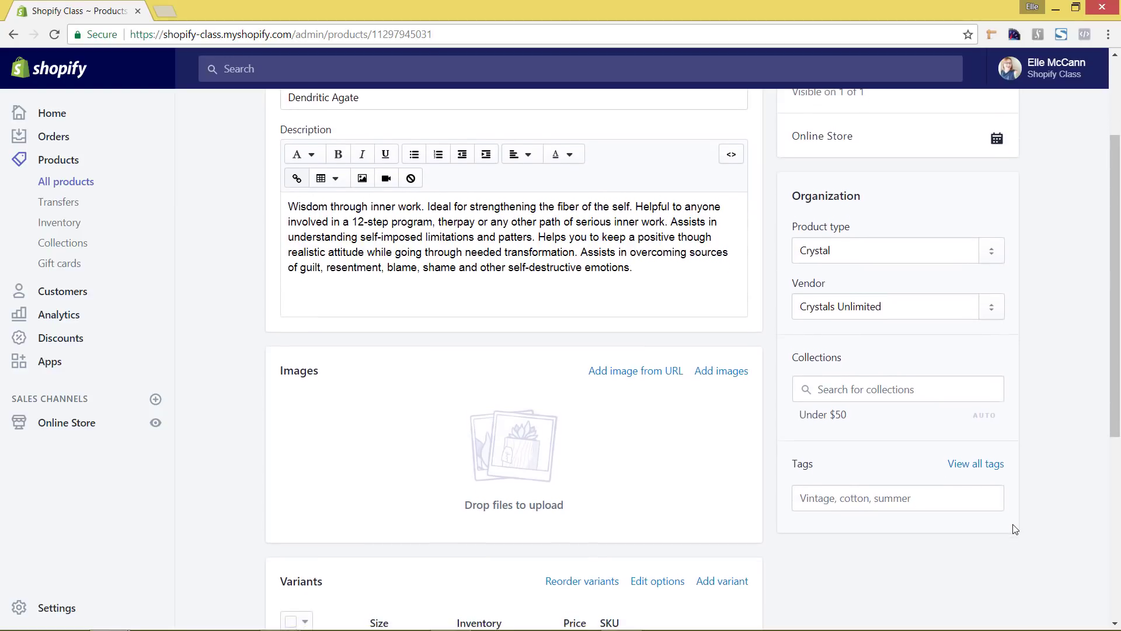
{"action": "scroll", "coordinate": [1010, 528], "scroll_direction": "down", "scroll_amount": 2}
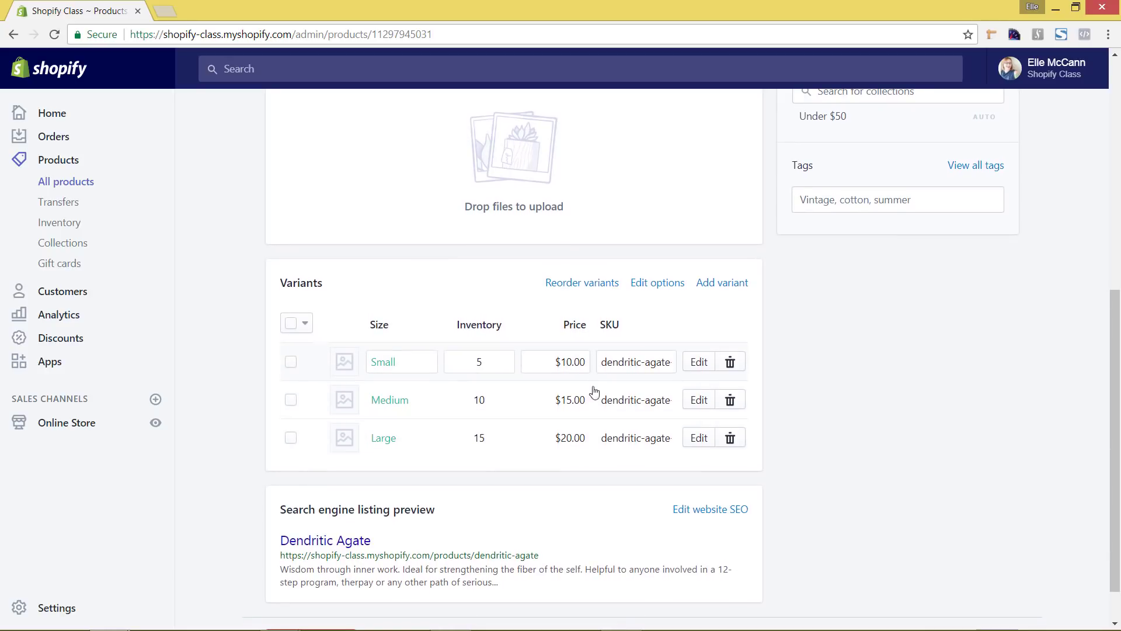
{"action": "scroll", "coordinate": [835, 472], "scroll_direction": "down", "scroll_amount": 1}
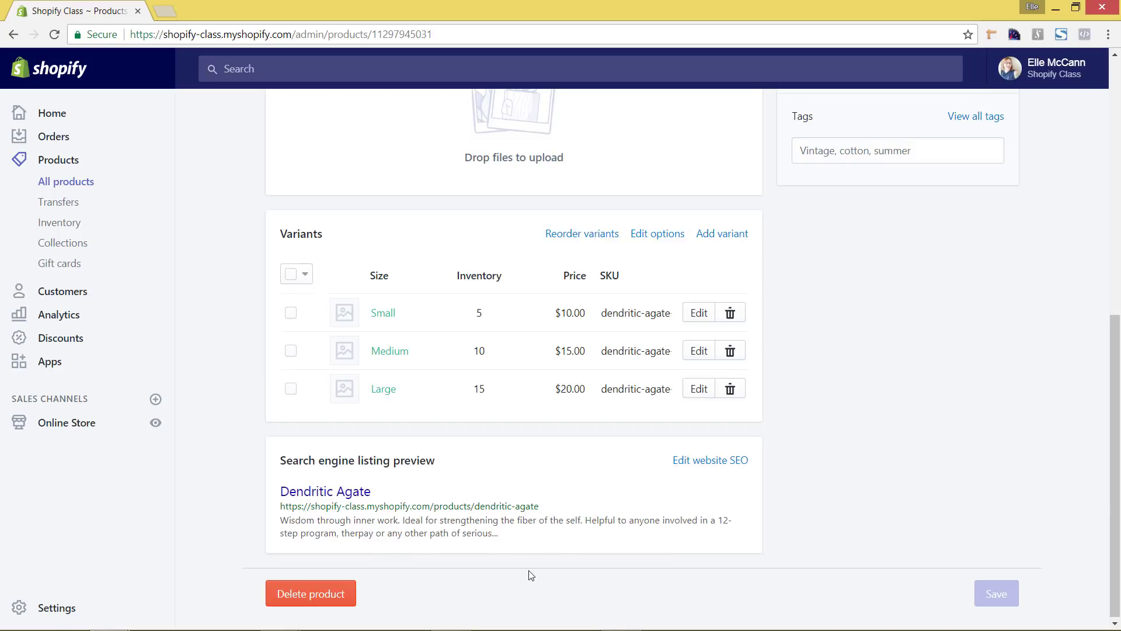
{"action": "left_click", "coordinate": [743, 460]}
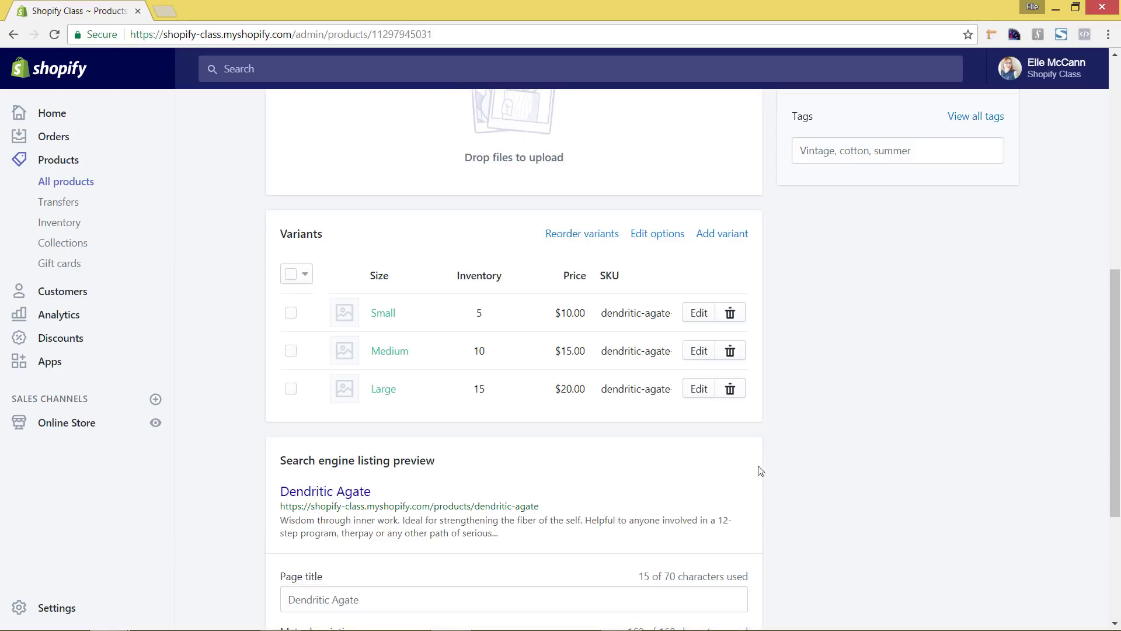
{"action": "scroll", "coordinate": [860, 455], "scroll_direction": "down", "scroll_amount": 2}
{"action": "scroll", "coordinate": [861, 456], "scroll_direction": "down", "scroll_amount": 4}
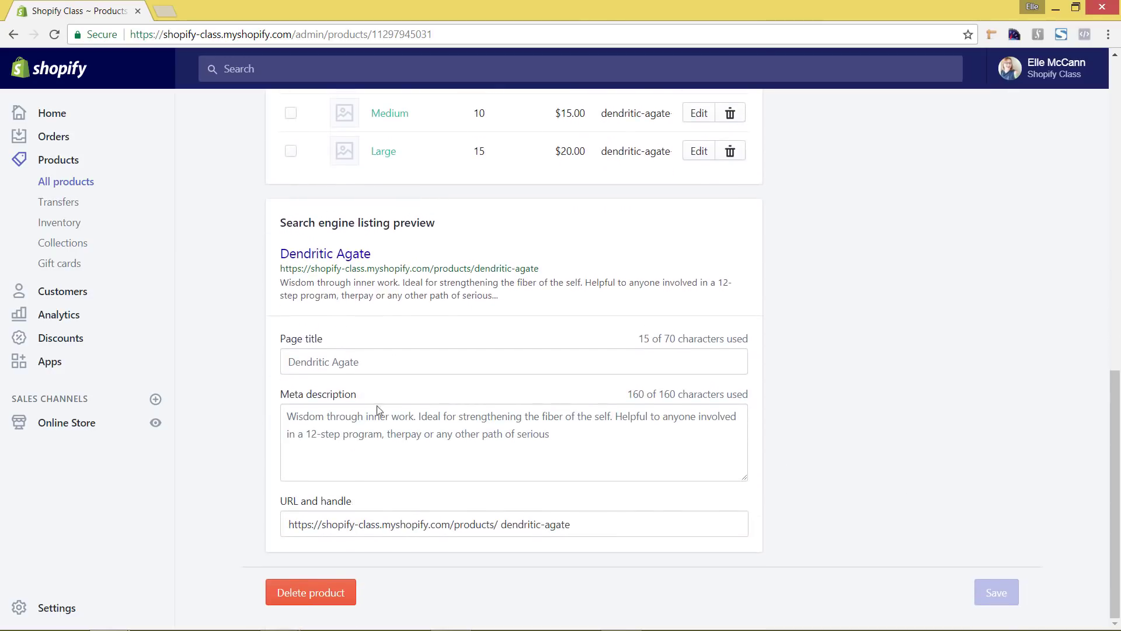
{"action": "scroll", "coordinate": [850, 421], "scroll_direction": "up", "scroll_amount": 6}
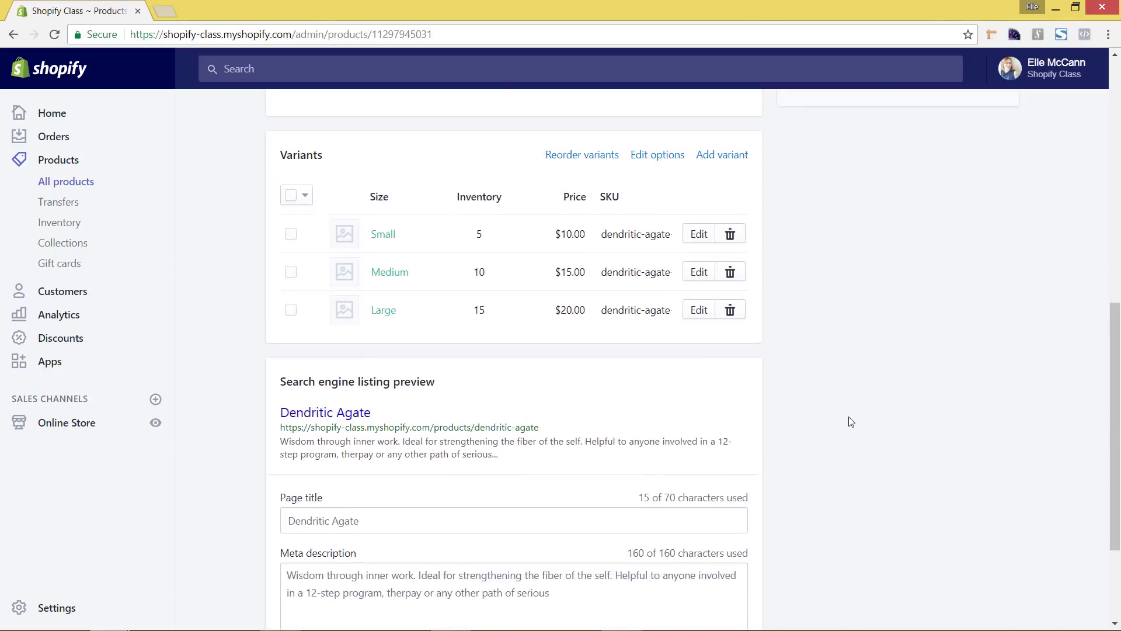
{"action": "scroll", "coordinate": [850, 422], "scroll_direction": "up", "scroll_amount": 6}
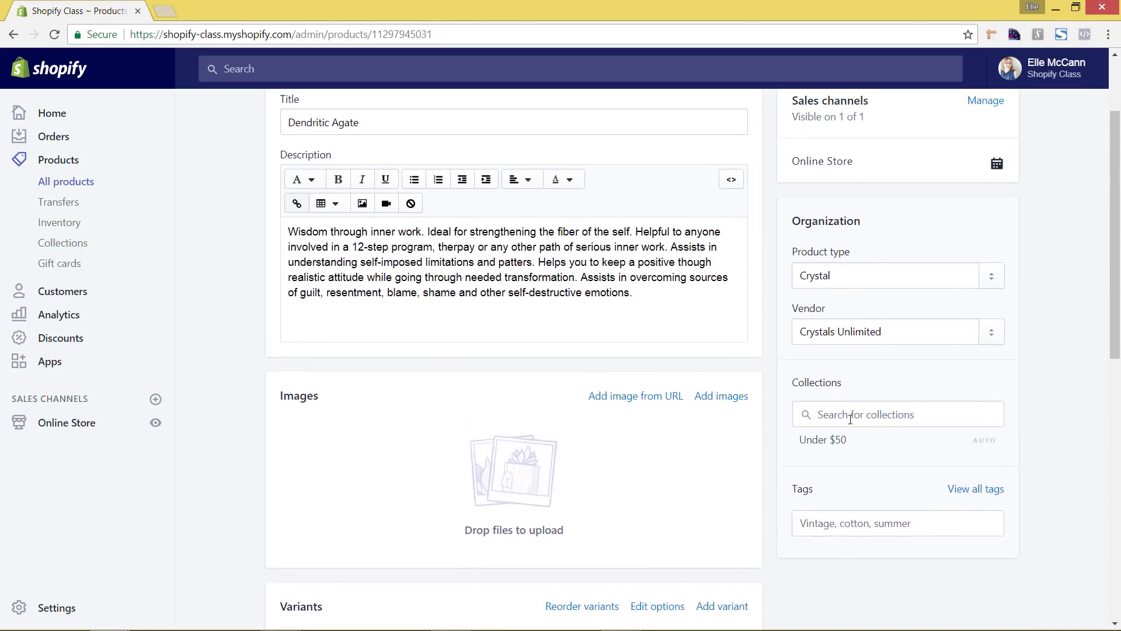